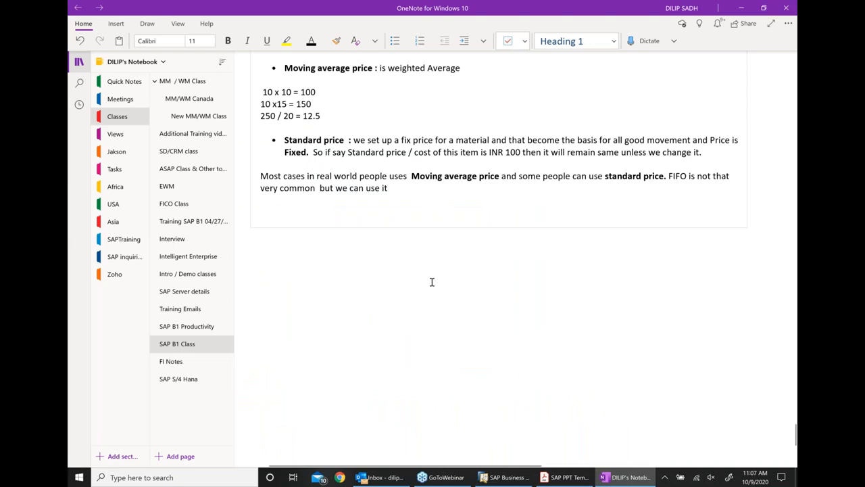
- Add a bullet reading "Moving Average Price" at the end of the valuation notes
key(Return)
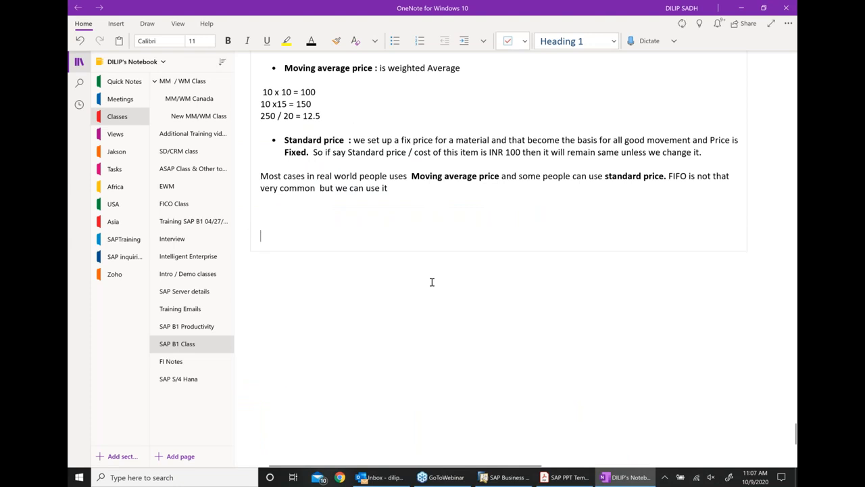
key(ctrl+period)
text(M)
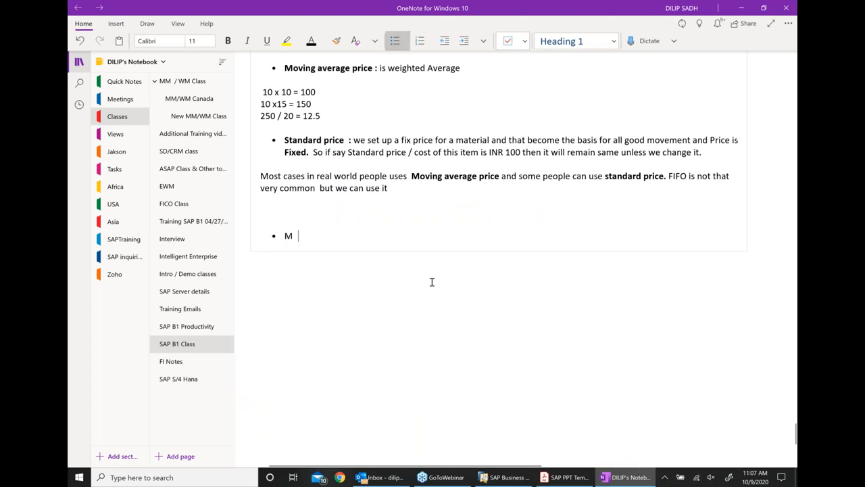
text(oving Aven)
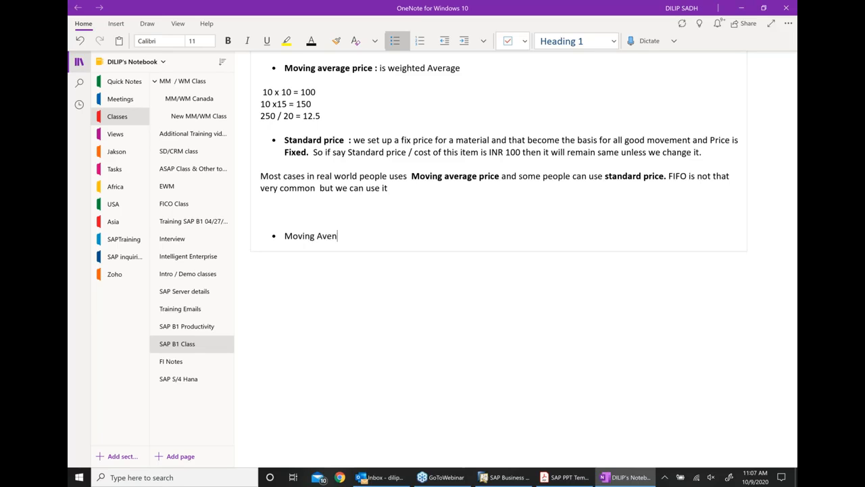
key(BackSpace)
text(rage Price)
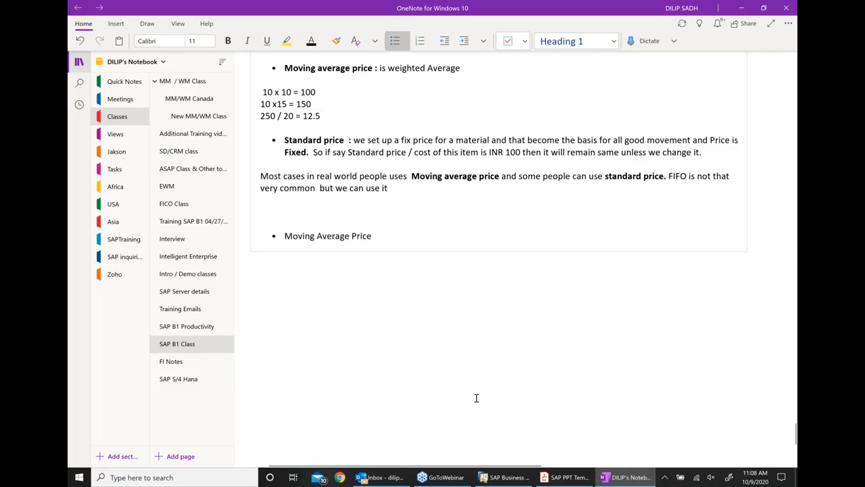
- List "Create a Item", "PO" and "GRPO" as indented sub-bullets under the new Moving Average Price bullet
key(Return)
click(465, 41)
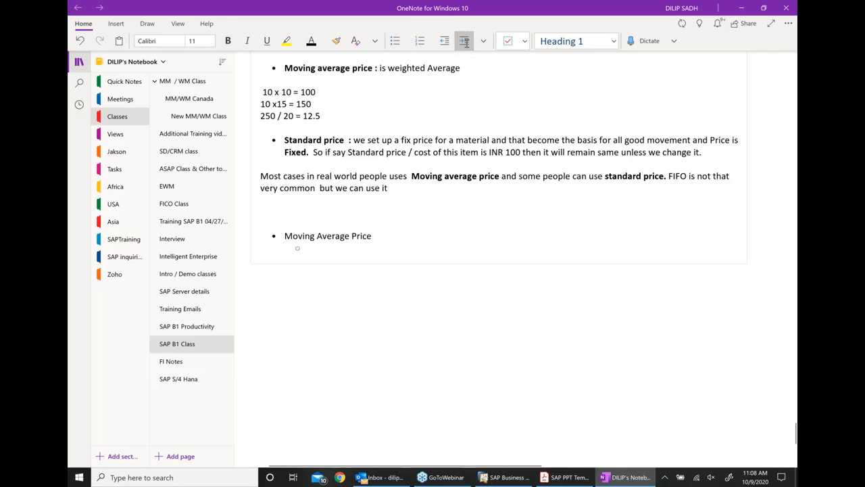
text(Create)
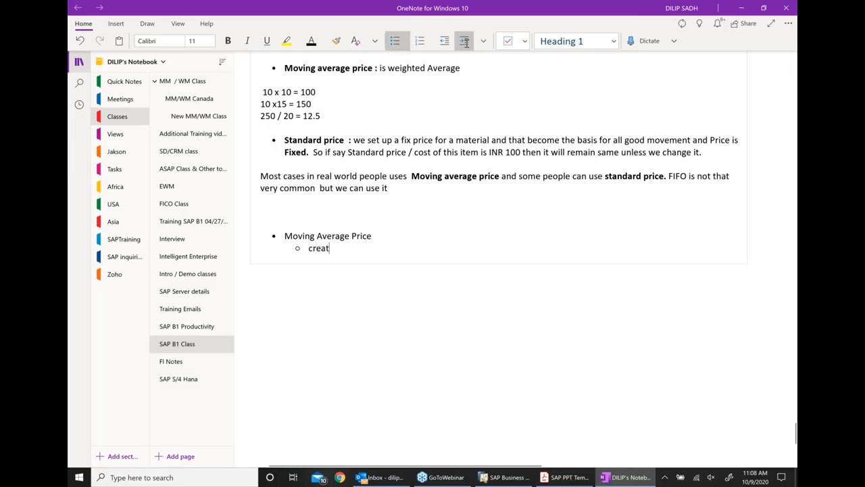
text( a )
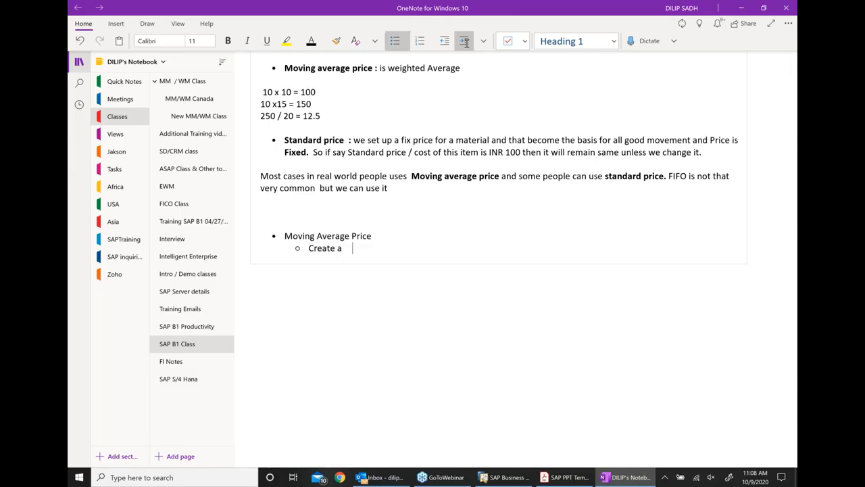
text(Item)
key(Return)
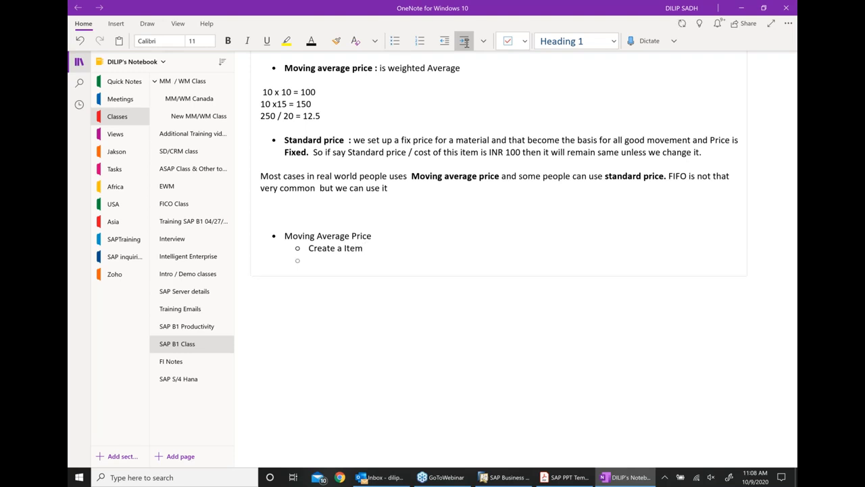
text(PO)
key(Return)
text(G)
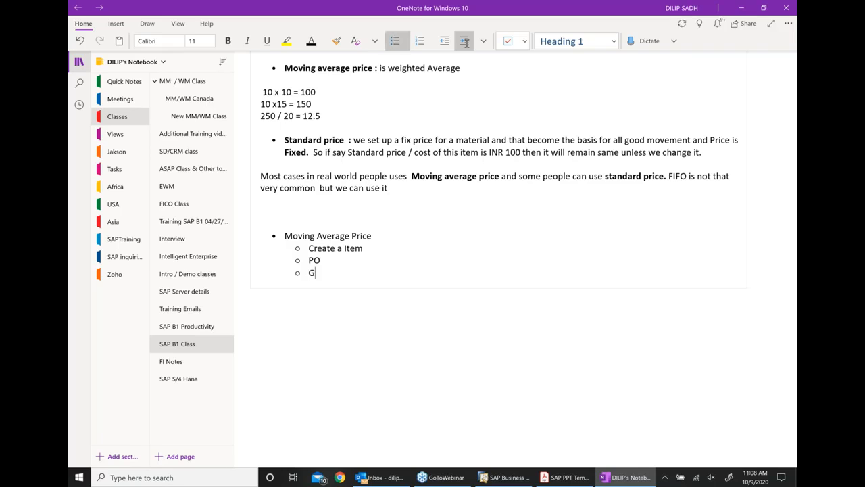
text(RPO)
key(Return)
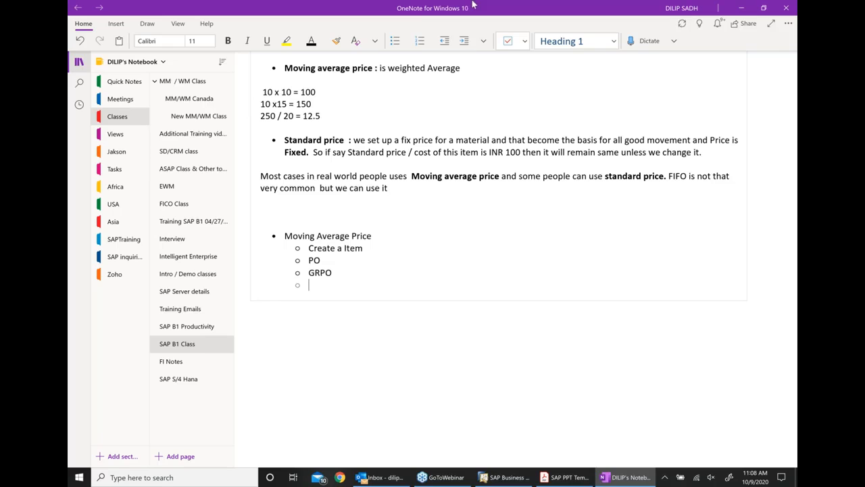
- Add "VERIFY JOURNAL ENTRY" as a further indented bullet beneath GRPO
click(464, 42)
text(VERIFY)
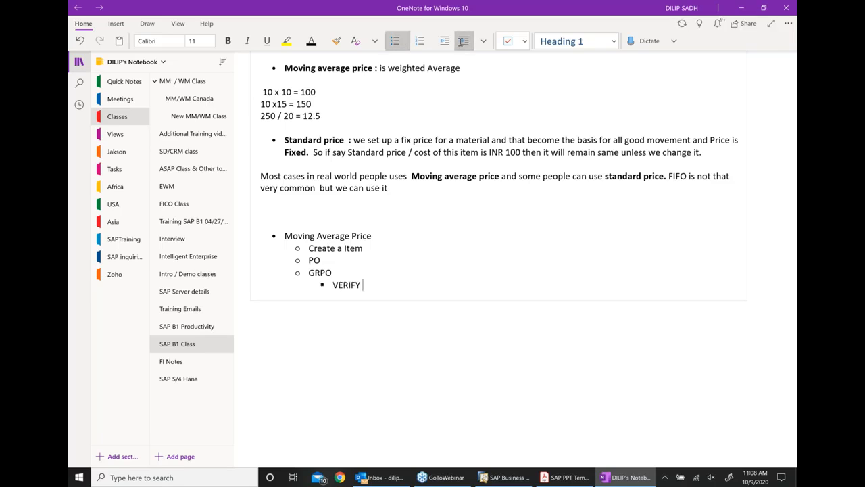
text( JOURNAL ENTRY)
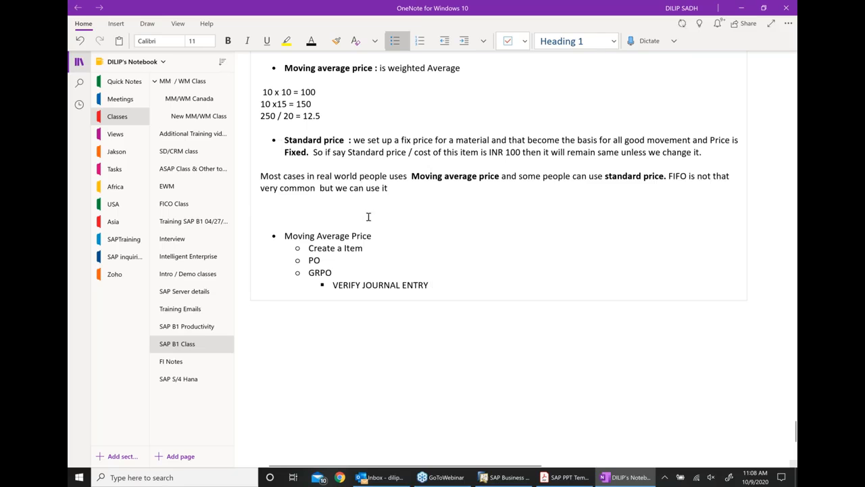
- Make the new "Moving Average Price" bullet heading bold
drag(382, 232, 285, 233)
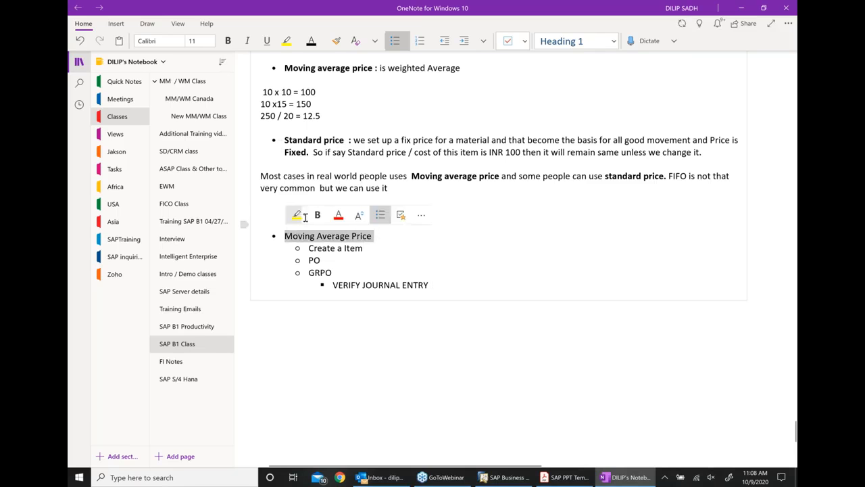
click(318, 215)
click(497, 276)
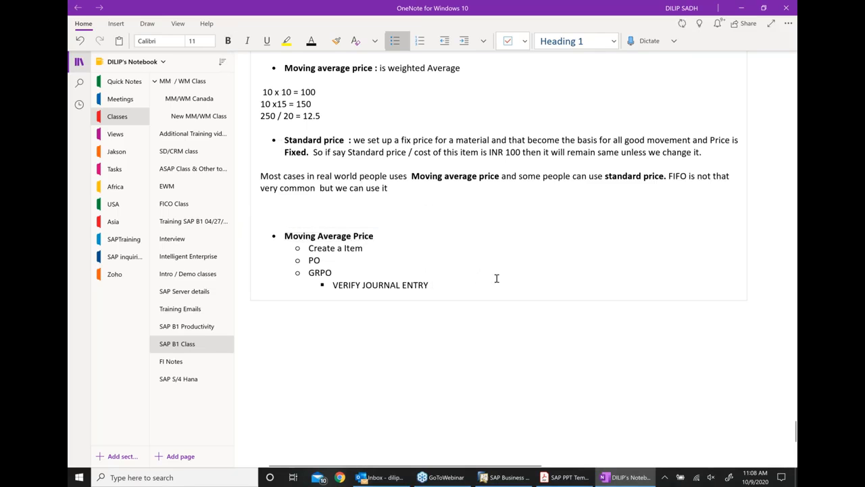
scroll(496, 278, down, 2)
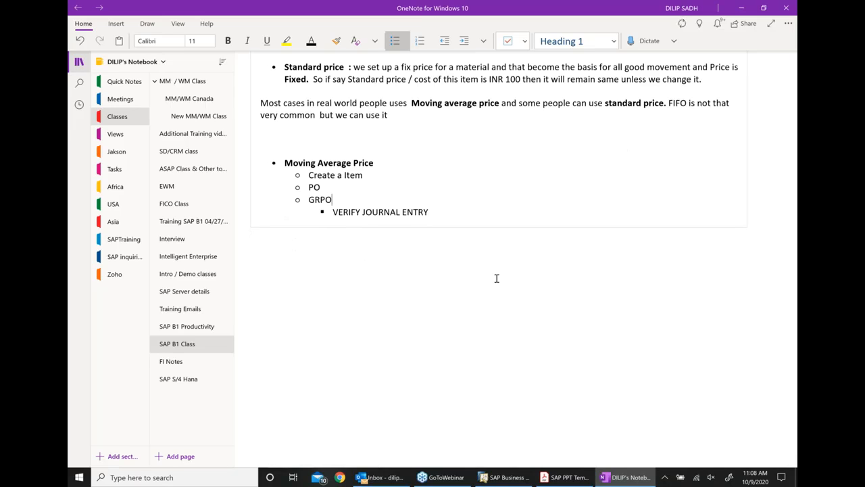
- Switch to SAP Business One and close the unfinished FG05 item master record without saving it
click(518, 480)
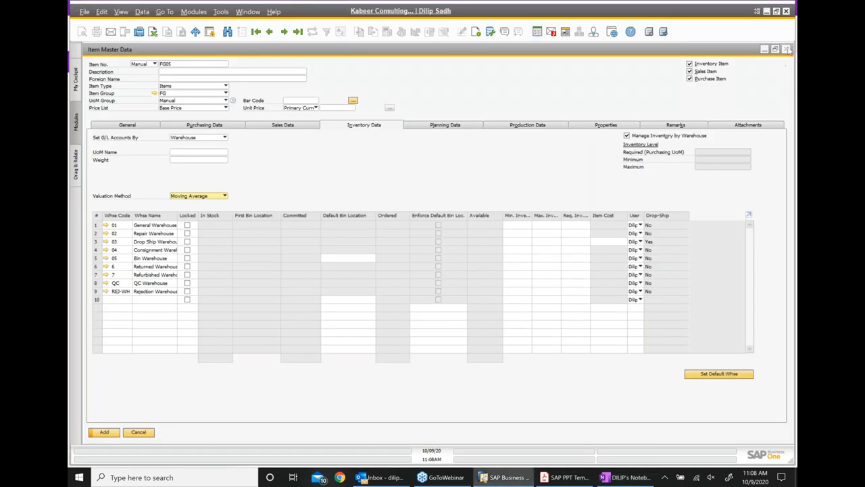
click(785, 49)
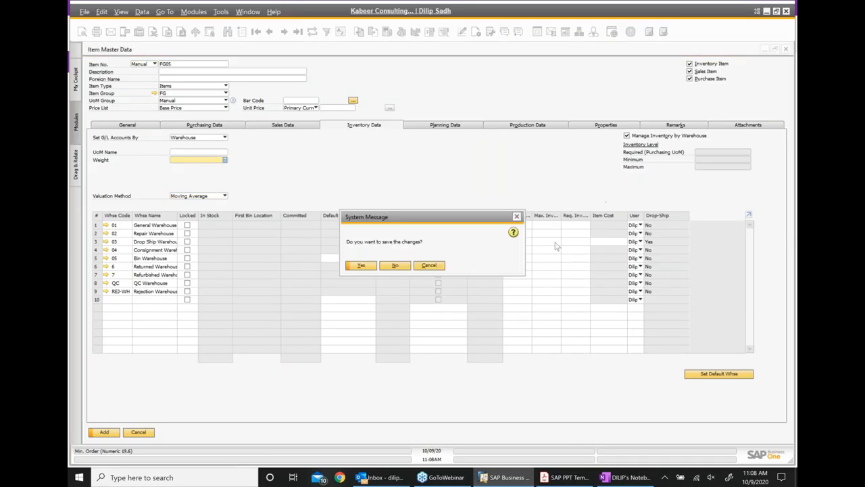
click(395, 266)
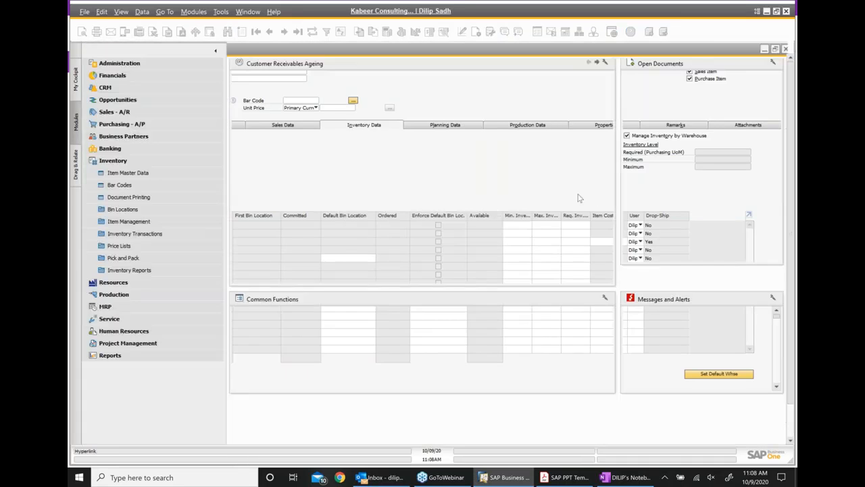
- Start a new item master record in item group FG, accepting the update of item information from the group
click(128, 173)
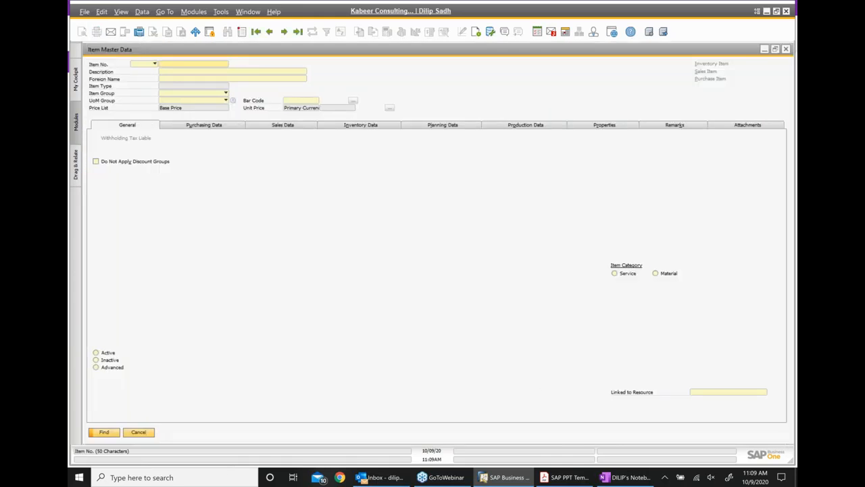
key(ctrl+a)
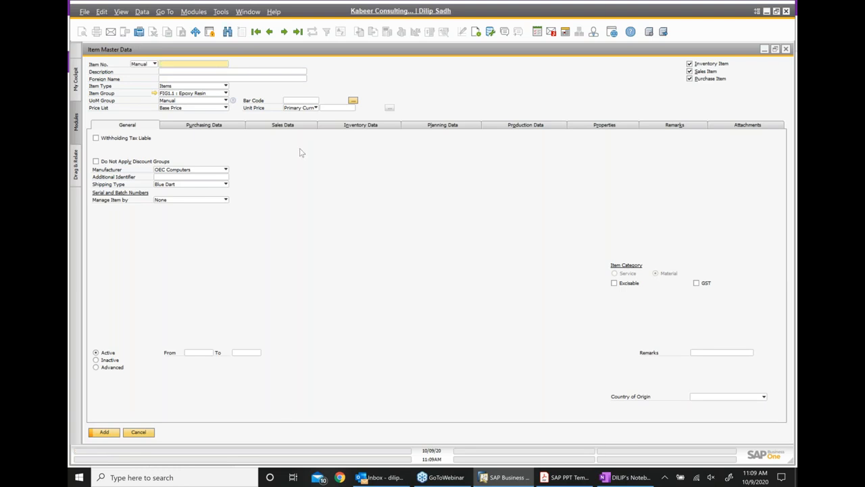
click(226, 94)
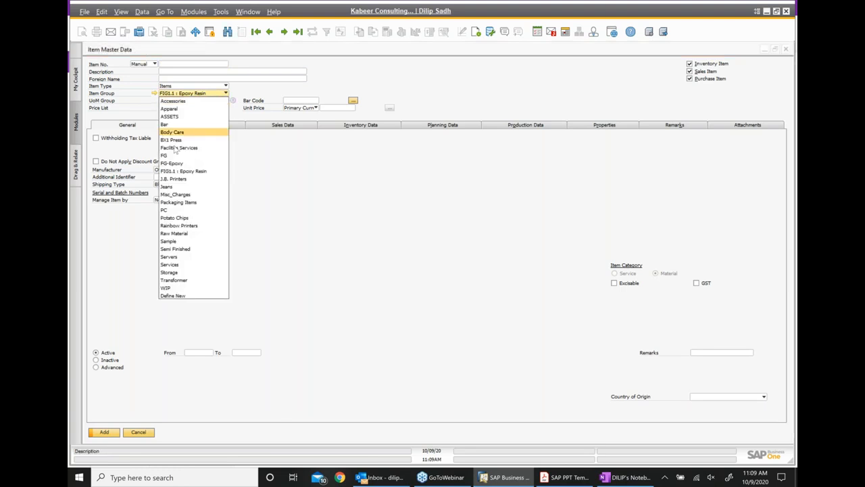
click(169, 156)
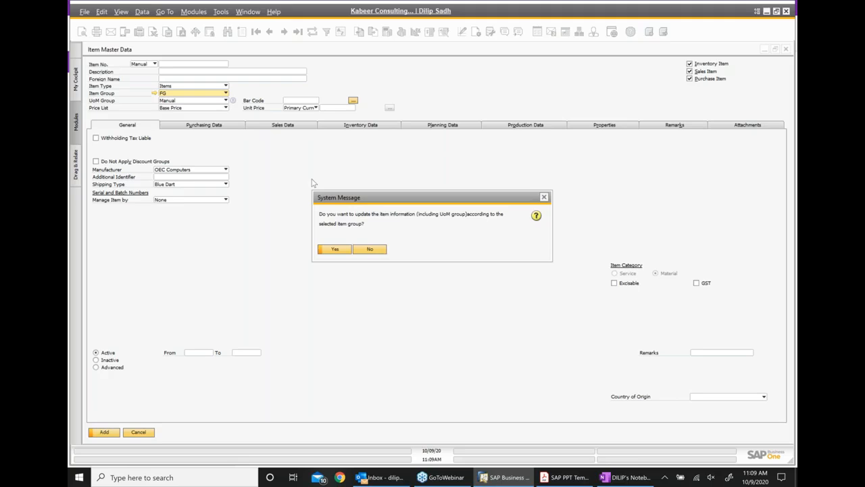
click(331, 250)
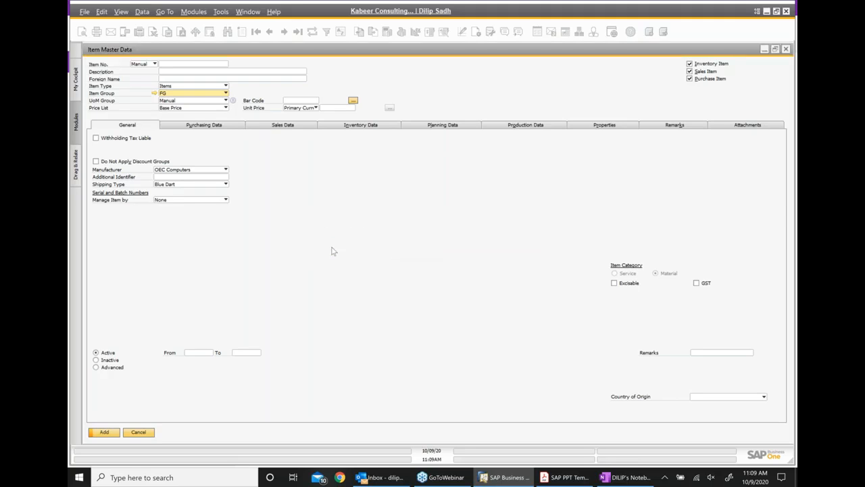
- Enter item number FG06 and the description "Item master - MAP" for the new item
click(177, 63)
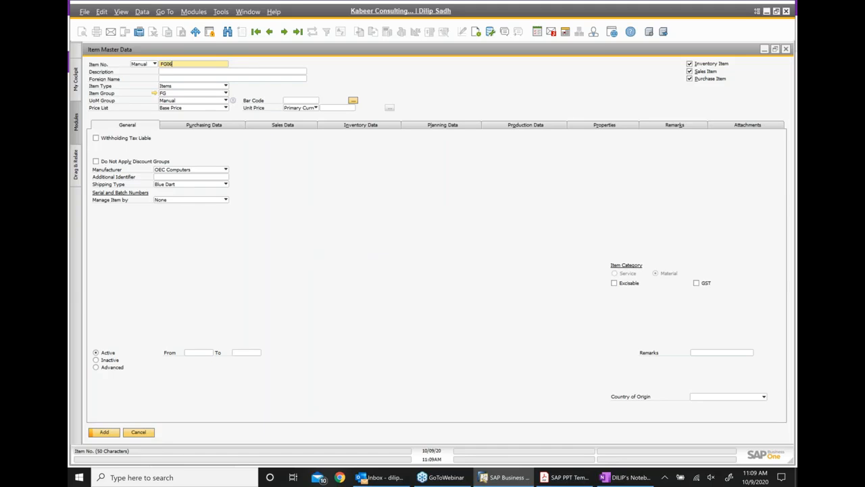
click(165, 72)
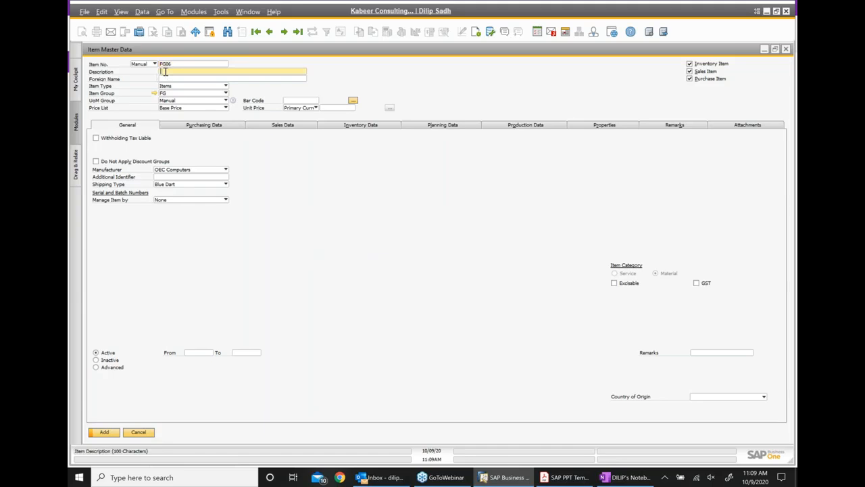
text(Item master - MAP)
- Set the item's purchasing, sales and inventory UoM names to EA and add the item
click(196, 128)
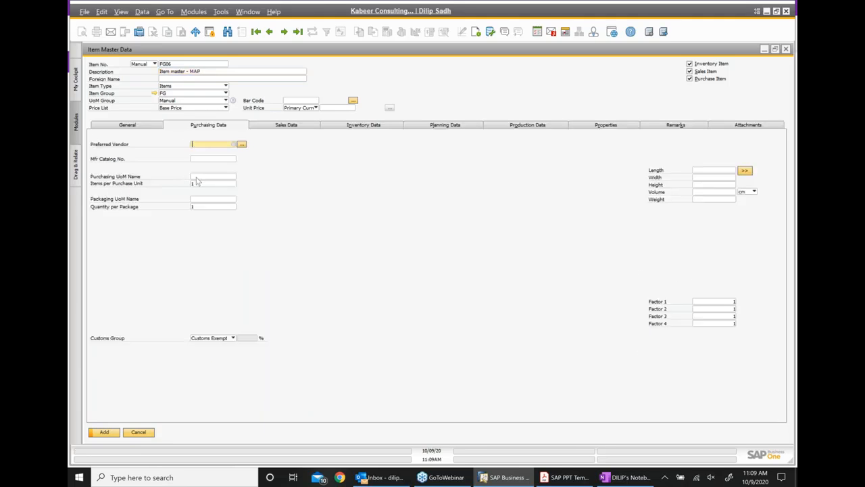
click(197, 177)
text(B)
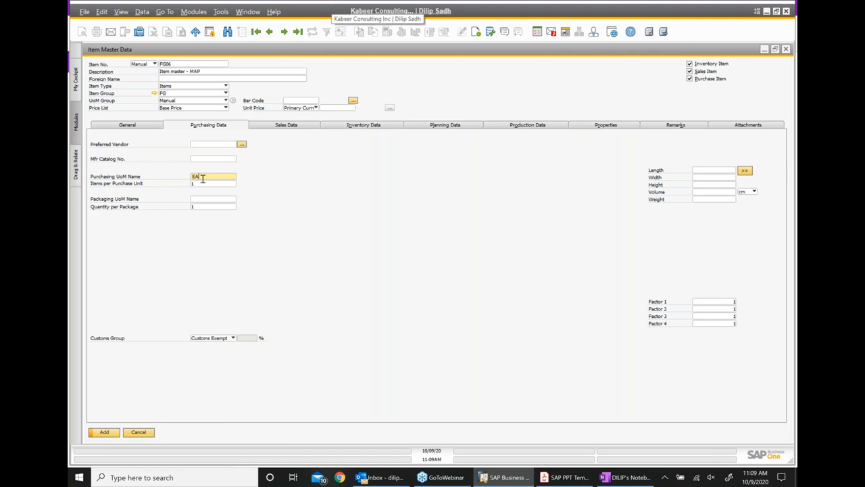
click(286, 126)
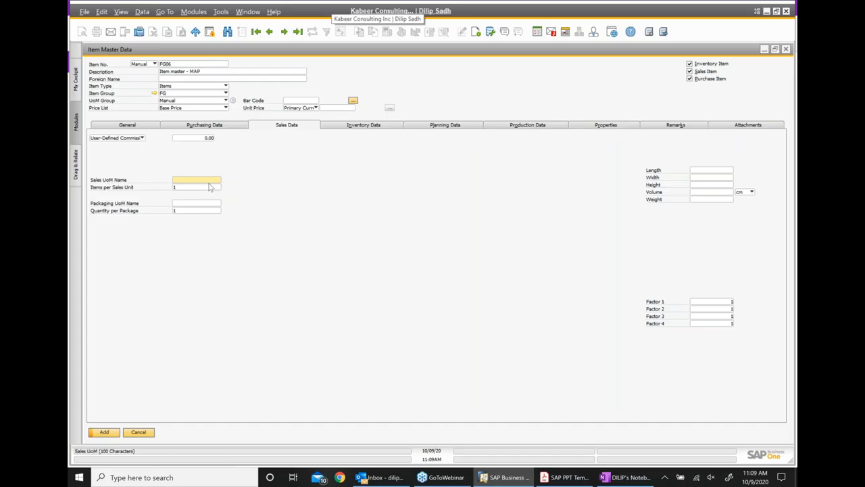
text(EA)
click(343, 126)
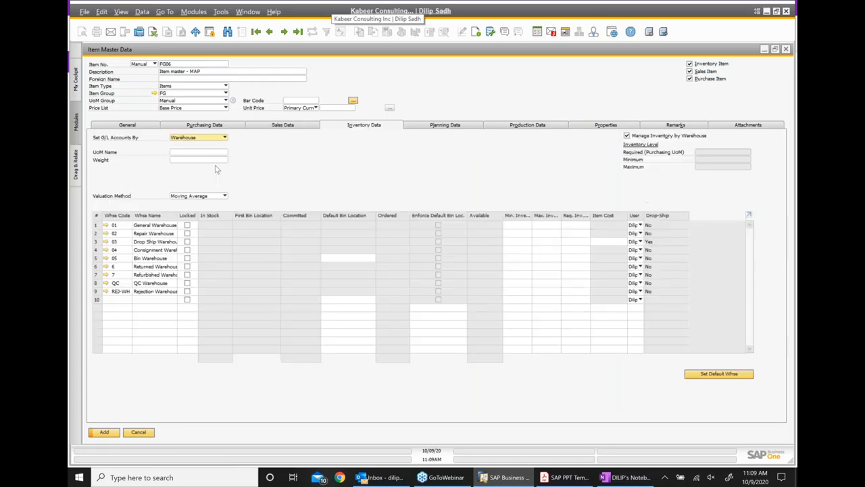
click(181, 152)
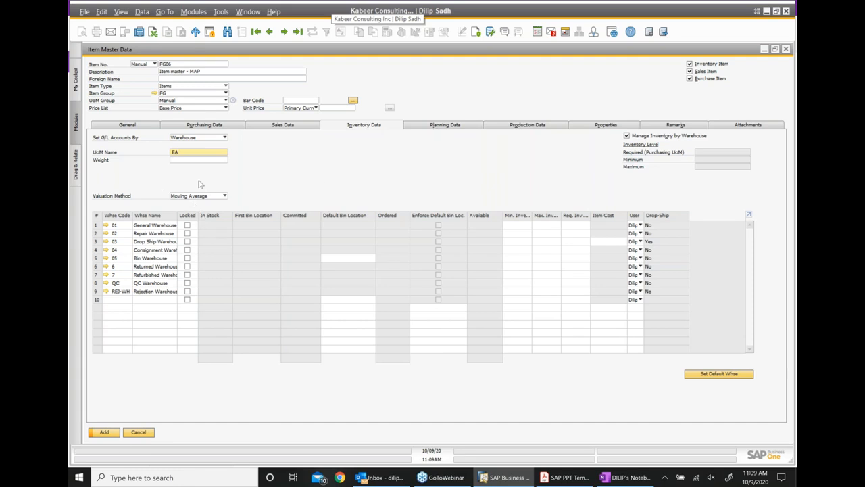
click(426, 129)
click(107, 432)
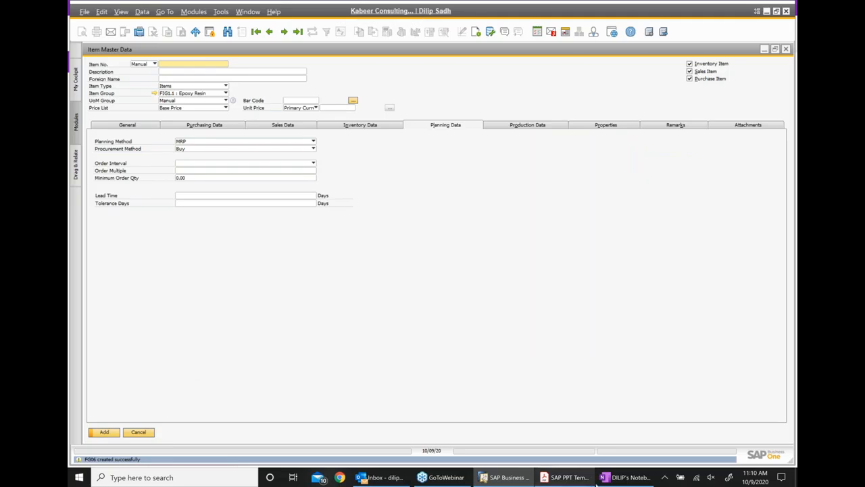
- Switch to the OneNote notes and append "..FG06" to the "Create a Item" bullet
click(625, 477)
click(371, 174)
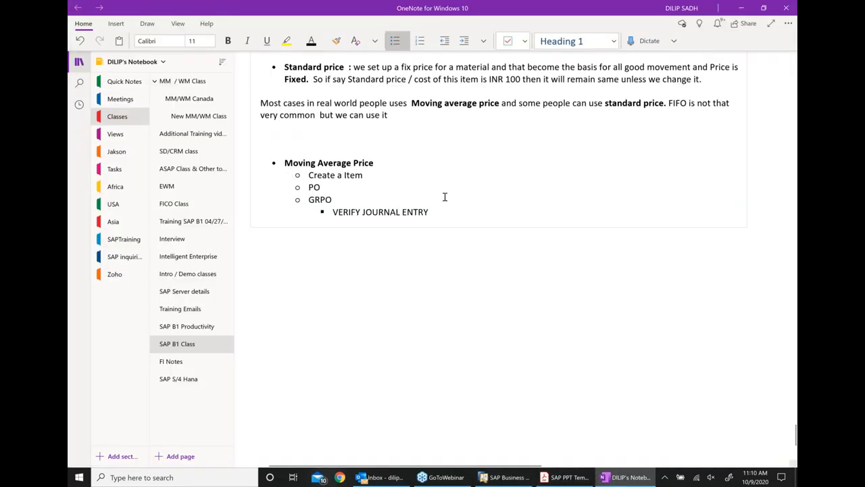
text(..FG0)
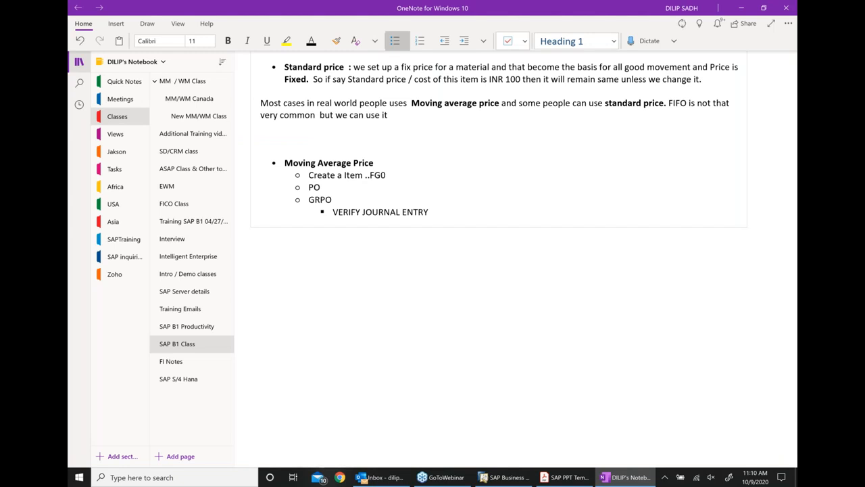
text(6)
- Switch back to SAP Business One and close the empty Item Master Data form
click(504, 478)
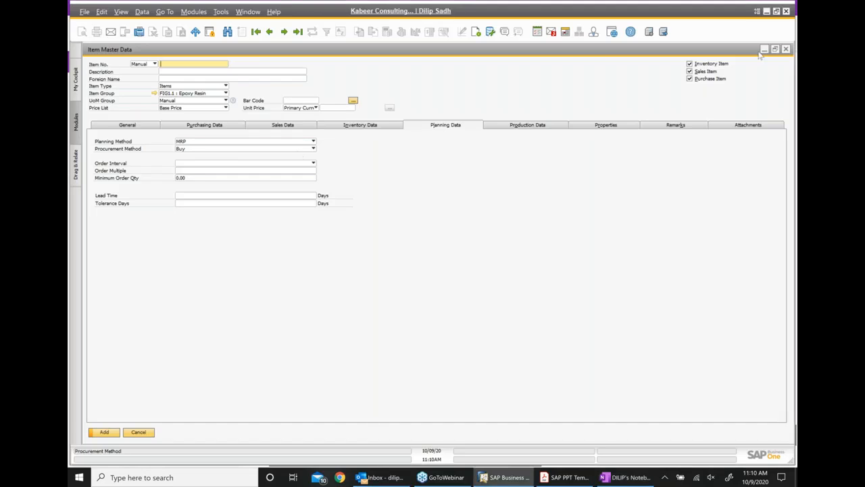
click(785, 50)
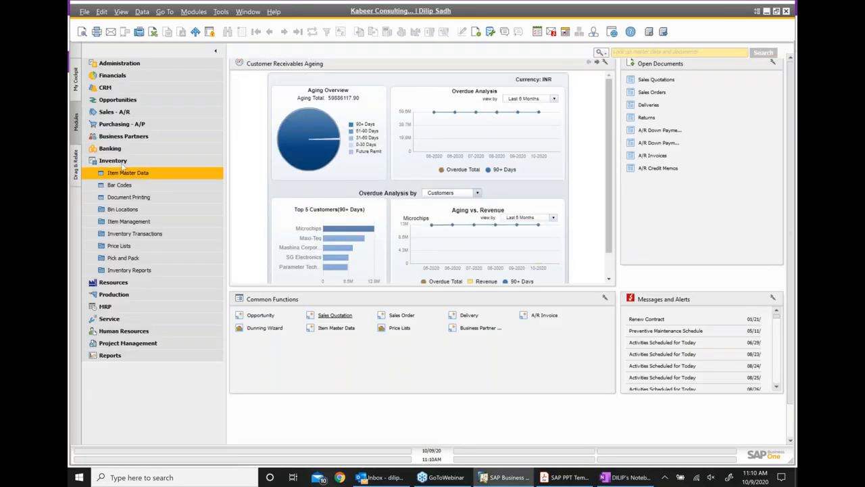
- Create a new purchase order and choose vendor V1000, IMPCO LIMITED
click(115, 161)
click(121, 123)
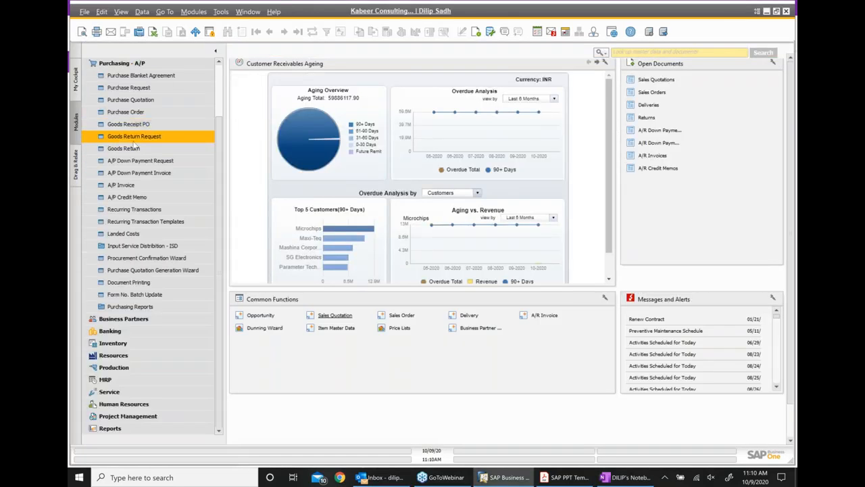
scroll(136, 145, up, 2)
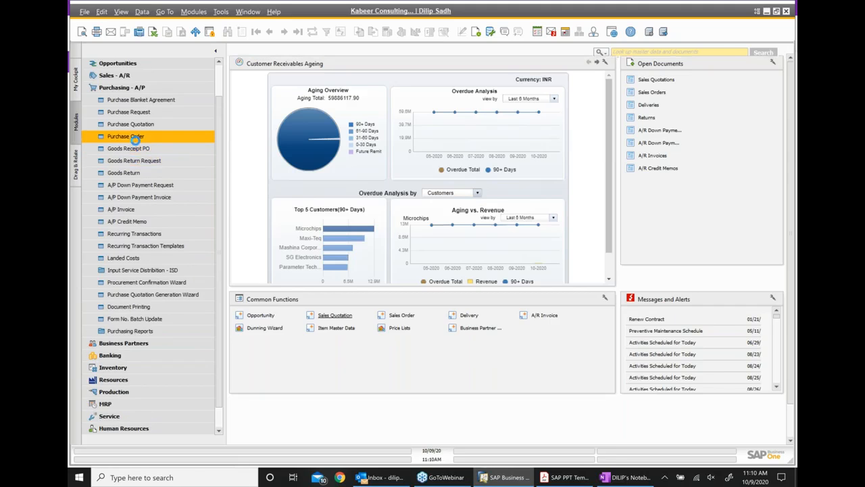
click(136, 137)
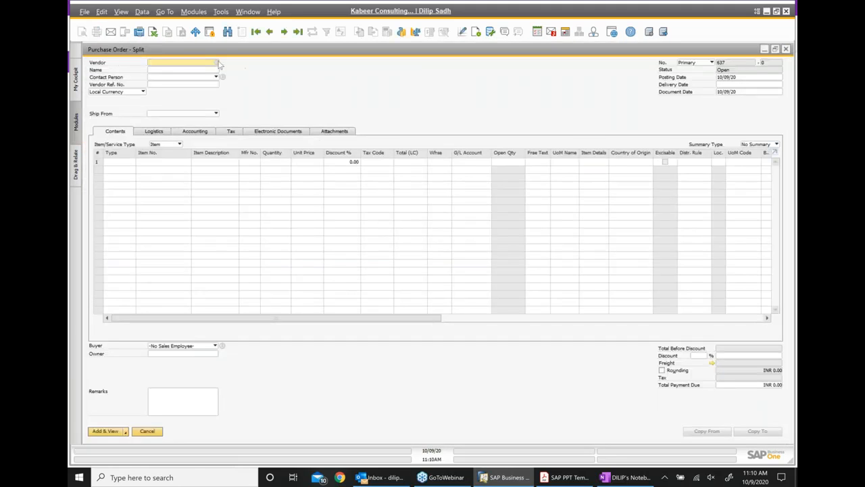
click(218, 63)
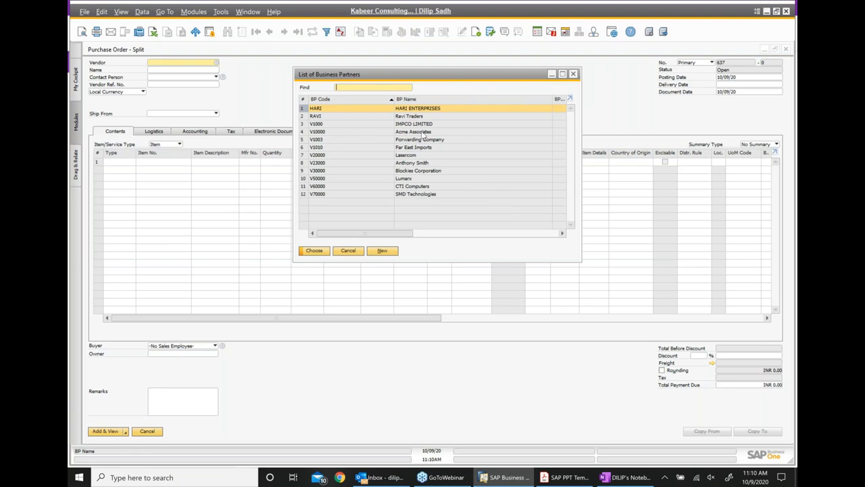
click(426, 126)
click(314, 250)
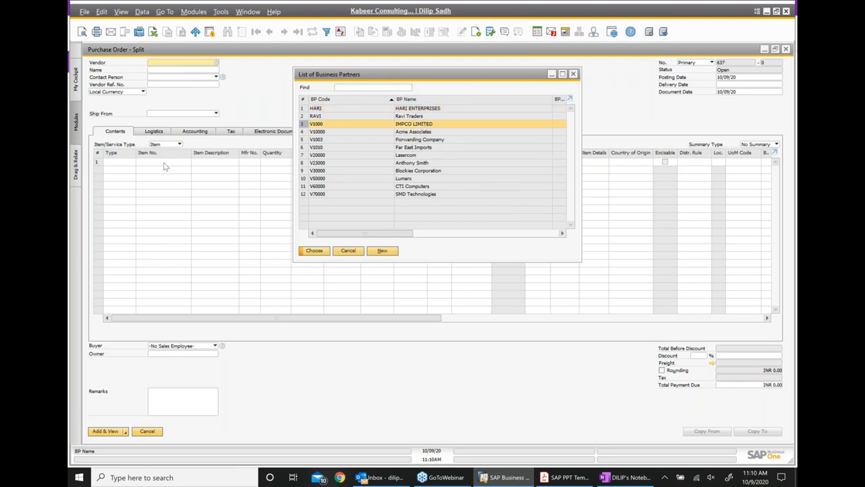
- Enter item FG06 with quantity 10 and unit price 100 on the first line and add the purchase order
text(FG06)
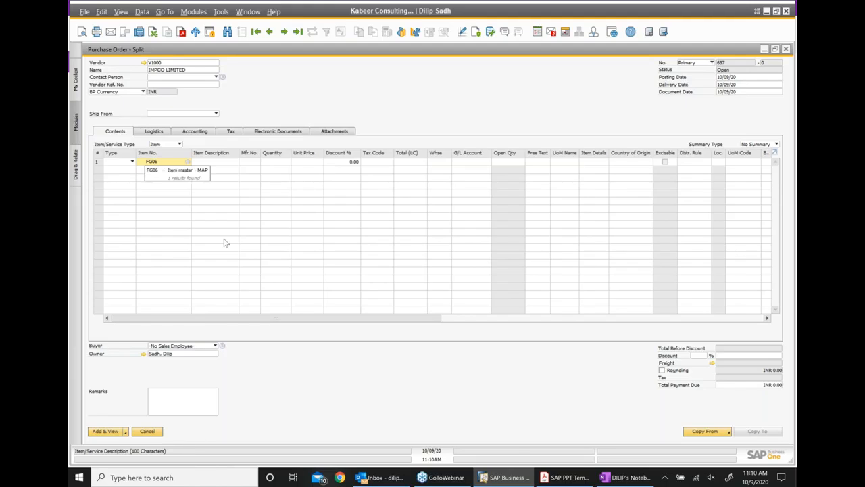
click(193, 170)
click(287, 163)
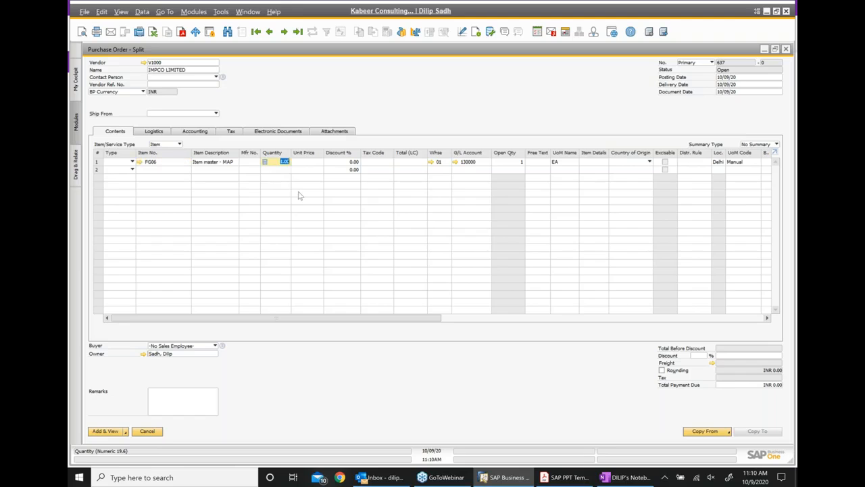
text(10)
click(307, 163)
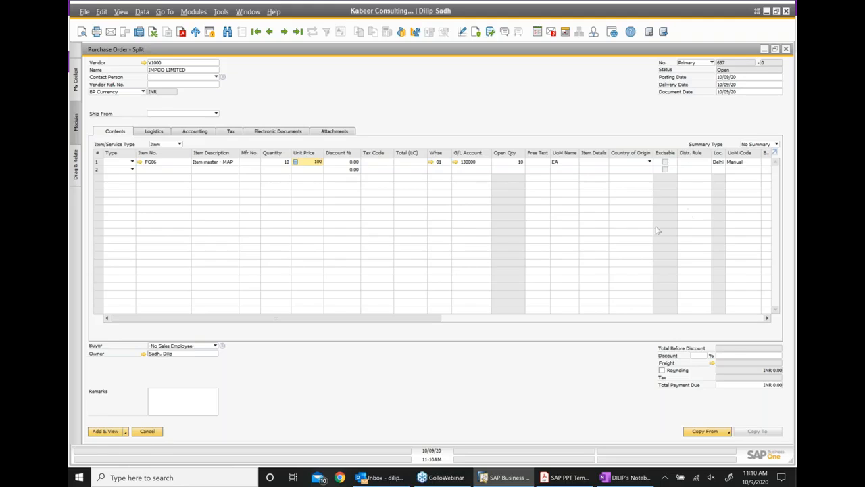
click(187, 402)
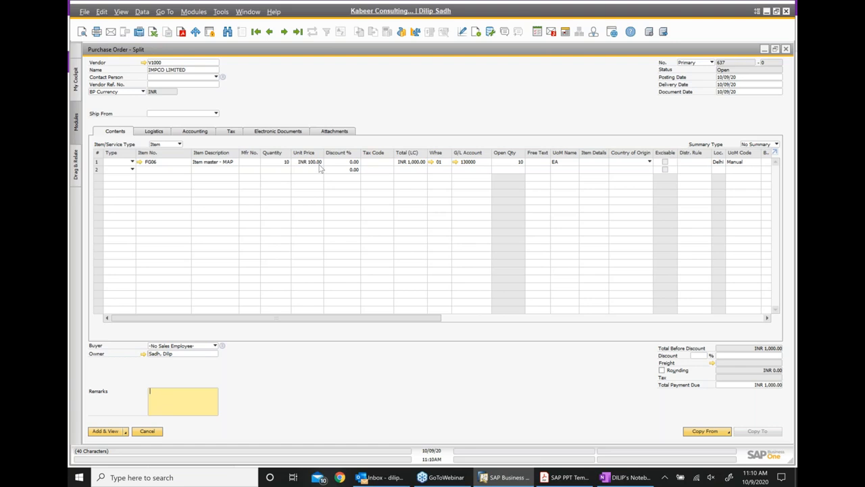
click(105, 430)
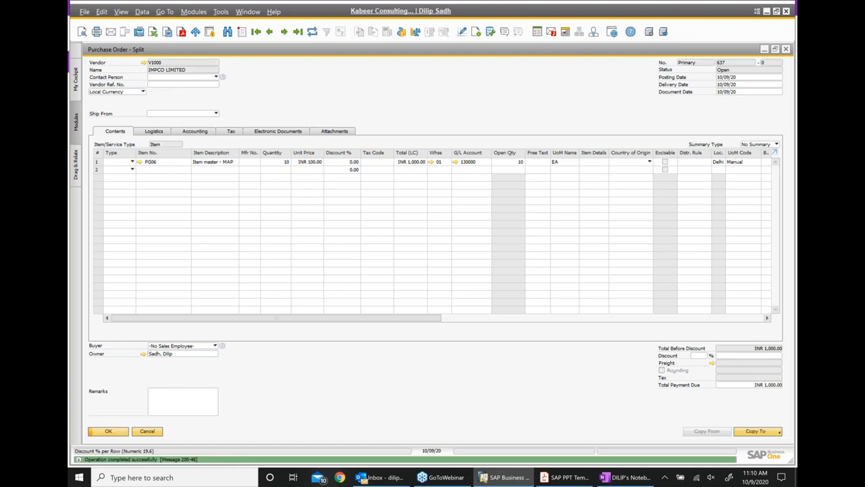
- Copy the purchase order to a Goods Receipt PO and add the receipt, accepting that it cannot be changed
click(758, 433)
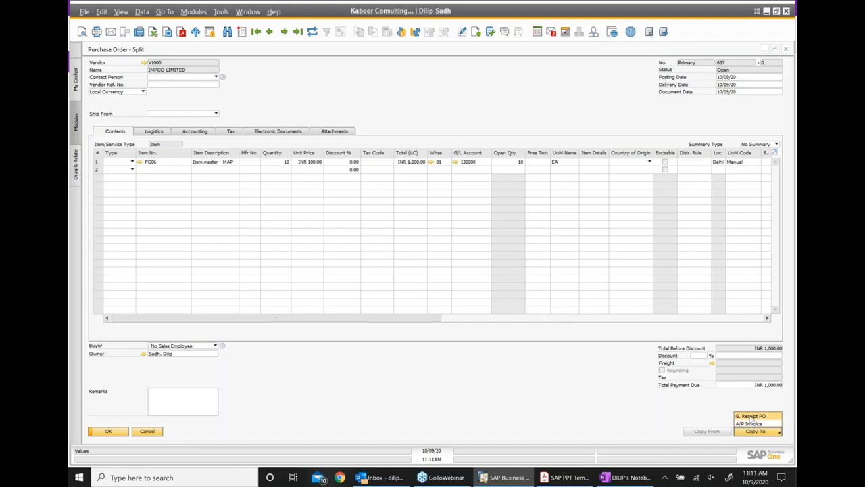
click(752, 417)
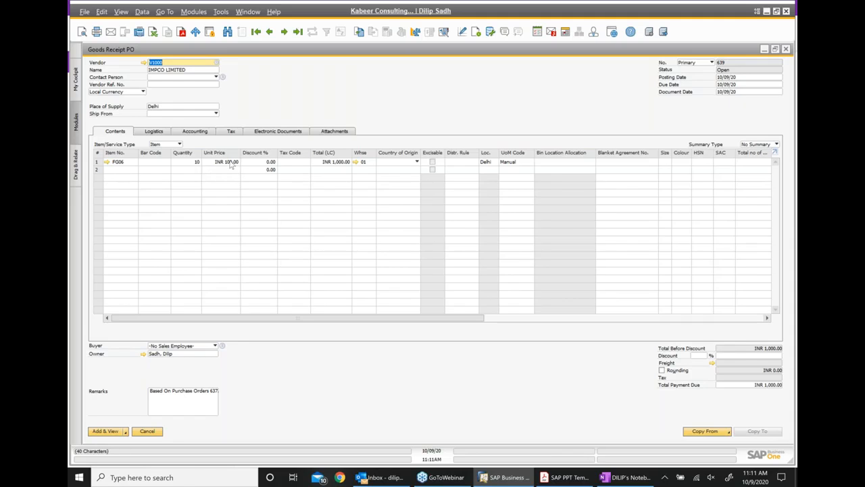
click(106, 432)
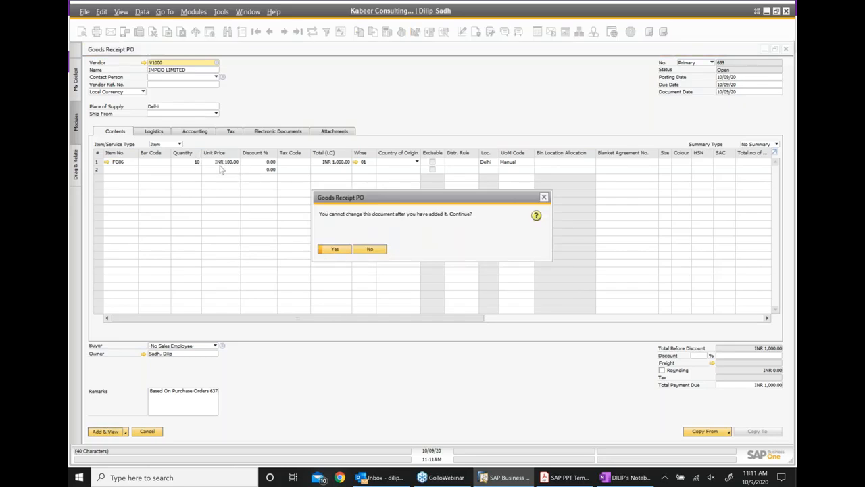
click(336, 249)
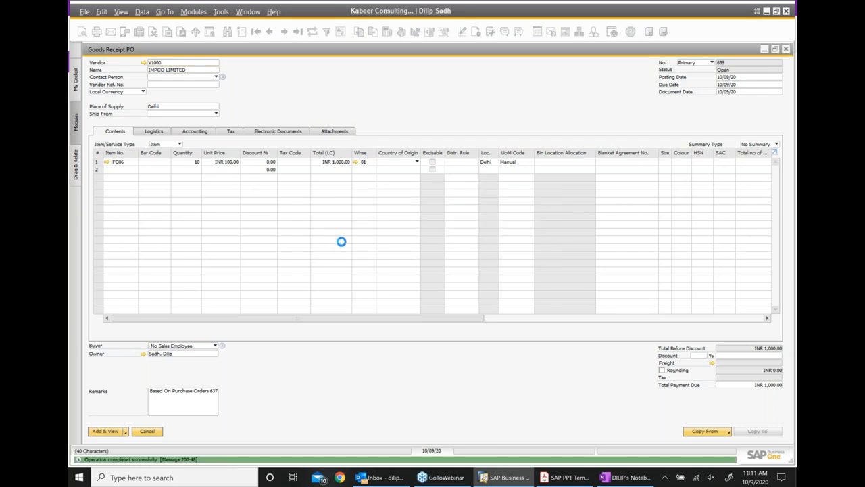
- Open the goods receipt's journal entry and note "DEBIT : Stock account = 10 x100=1,000" as a OneNote sub-bullet under "VERIFY JOURNAL ENTRY"
right_click(443, 115)
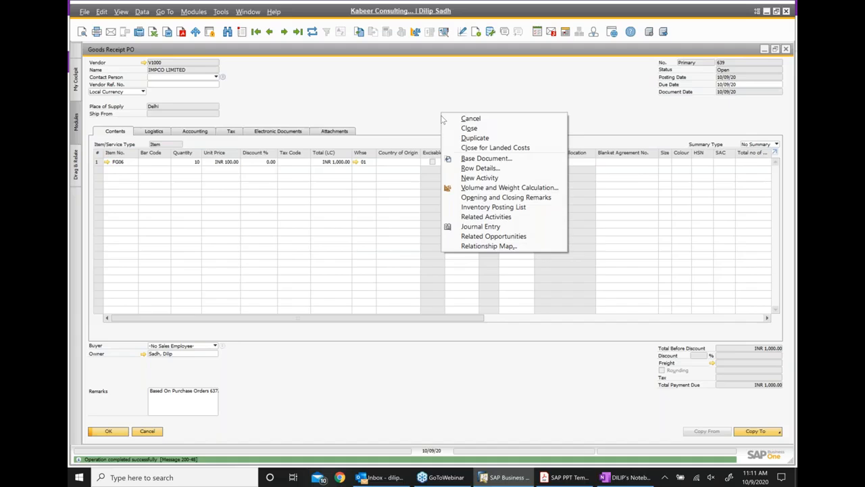
click(482, 232)
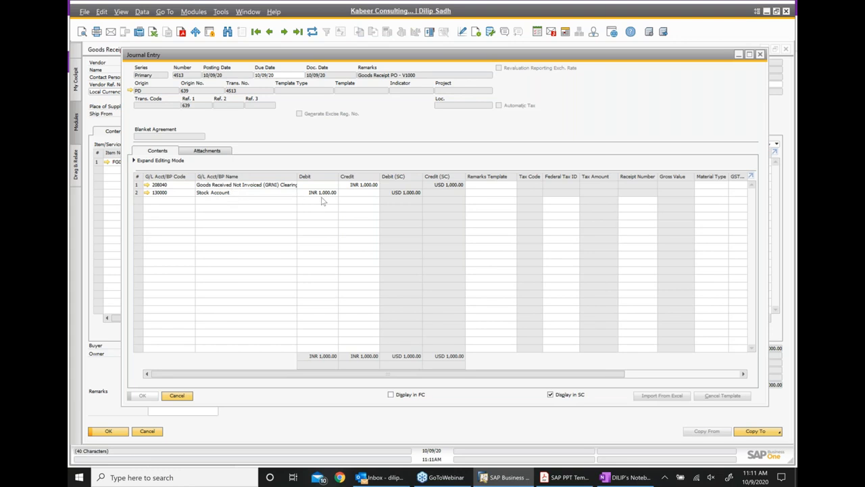
click(628, 477)
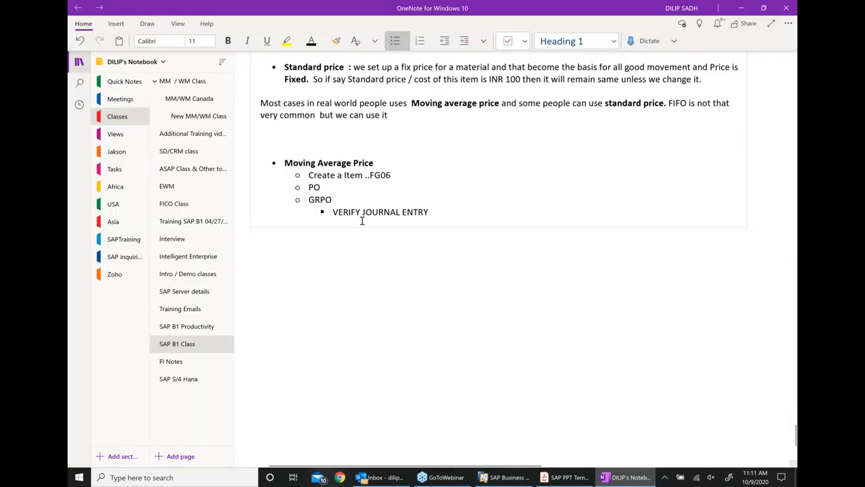
click(451, 211)
key(Return)
click(465, 40)
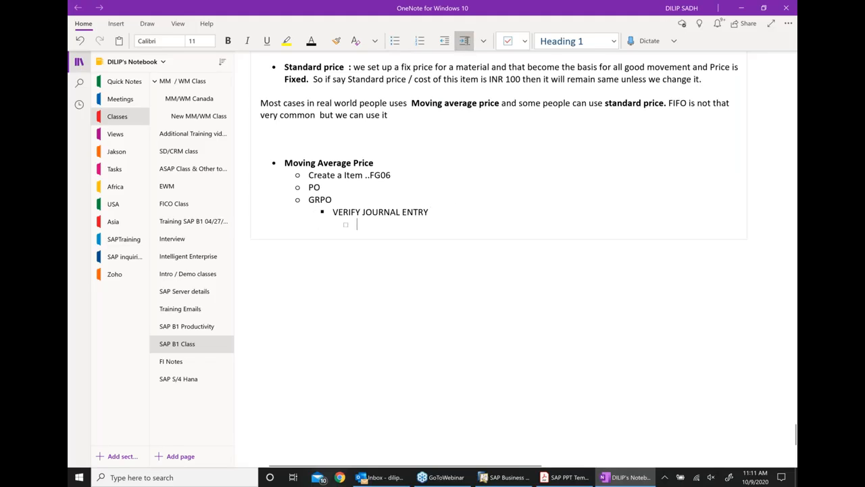
text(DEBIT : St)
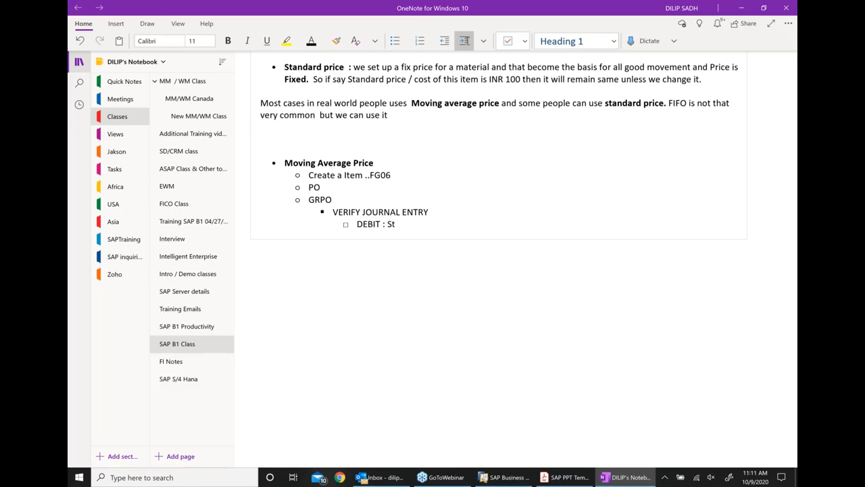
text(ock account  = 10 x100=1,000)
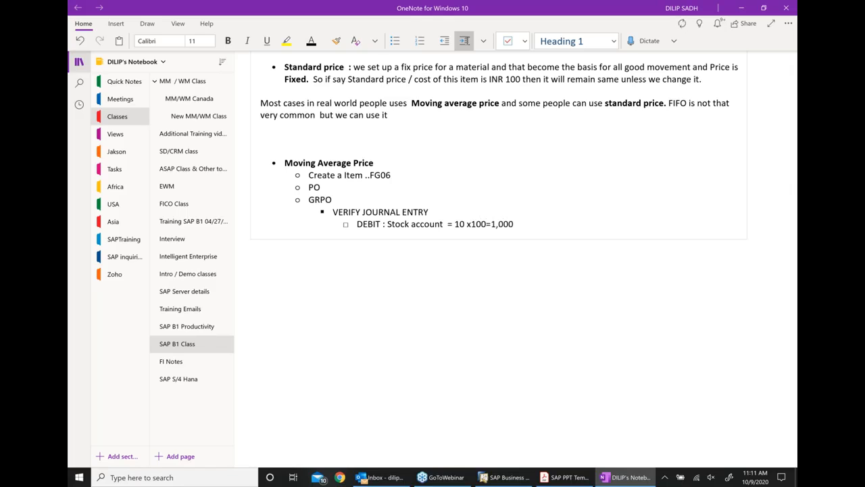
- Recheck the journal entry's credit line in SAP Business One and add the OneNote sub-bullet "Credit : GR/IR Clearing account", correctly spelled
click(507, 477)
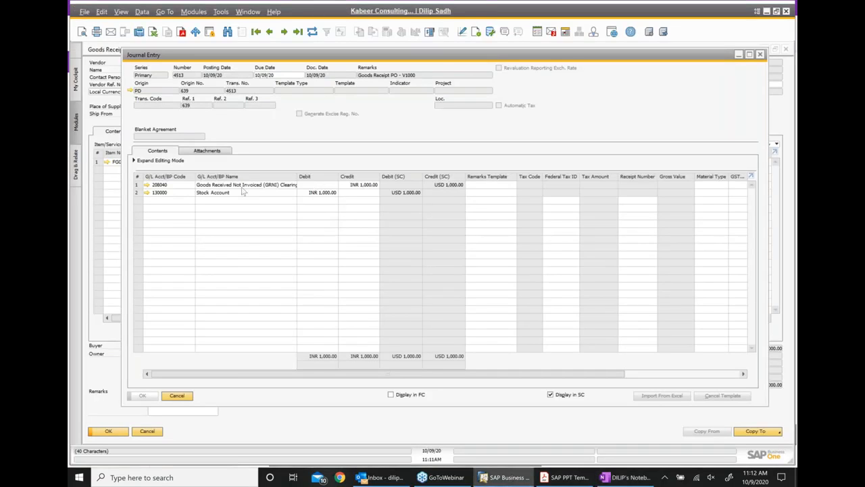
click(620, 477)
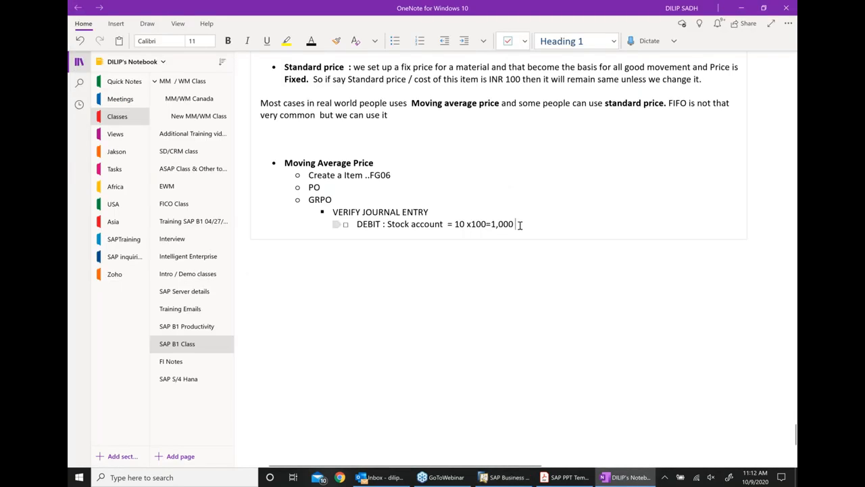
text(credit )
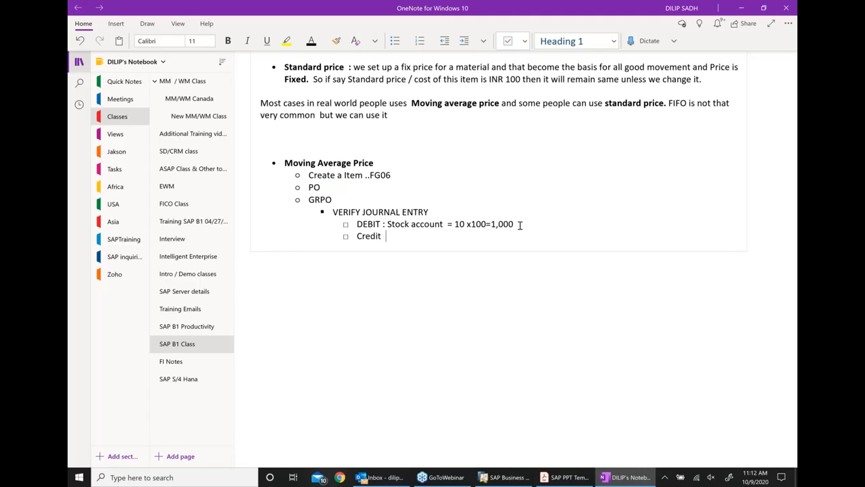
text(: GR/IR Clearning)
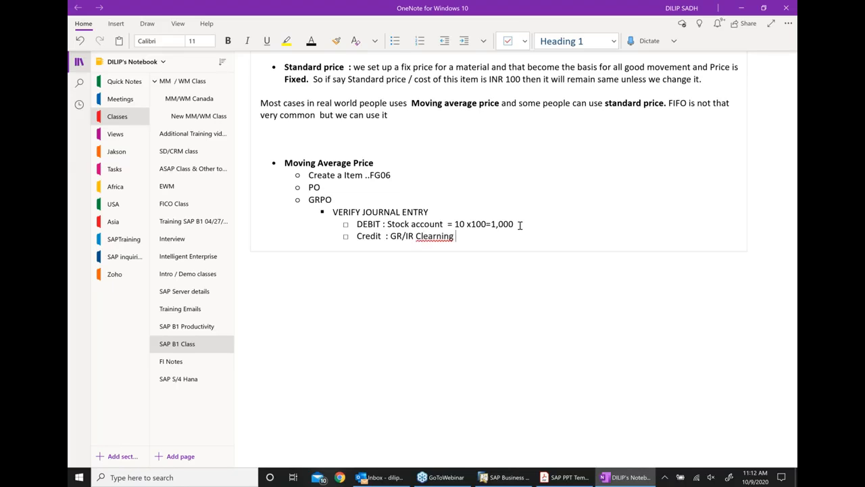
text( account)
right_click(440, 236)
mouse_move(554, 242)
click(614, 241)
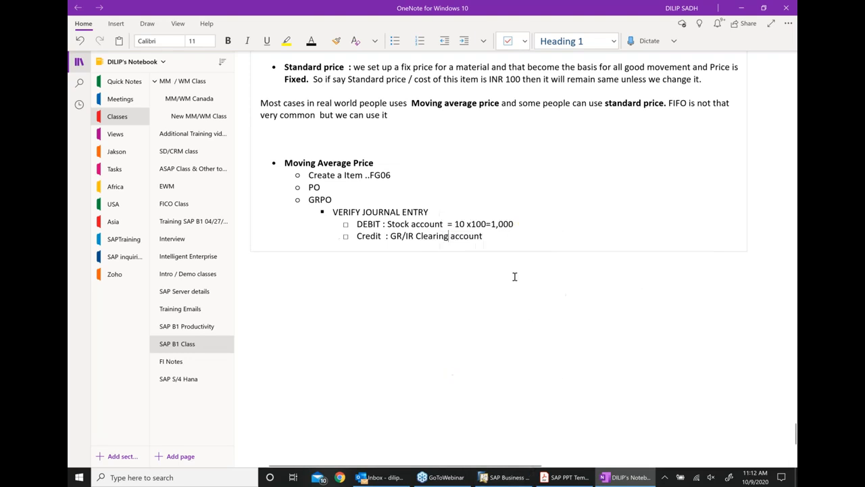
click(517, 279)
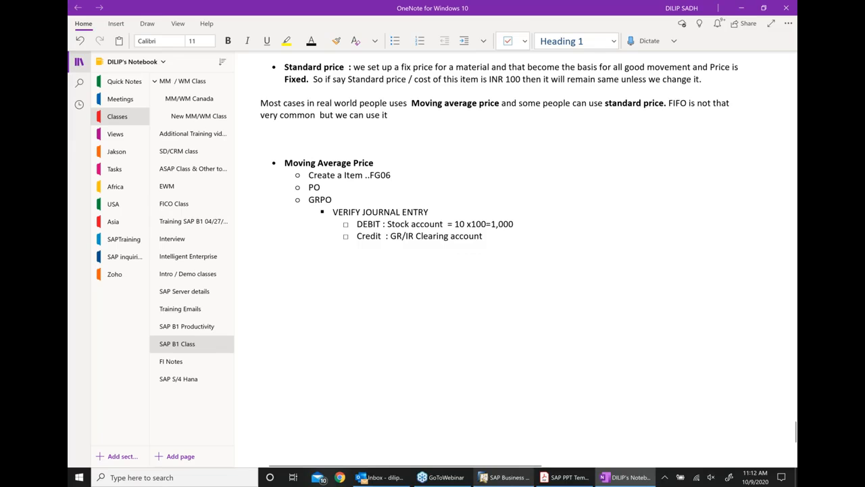
- Return to SAP Business One, check item FG06's stock and item cost by warehouse, and close all open forms
click(484, 478)
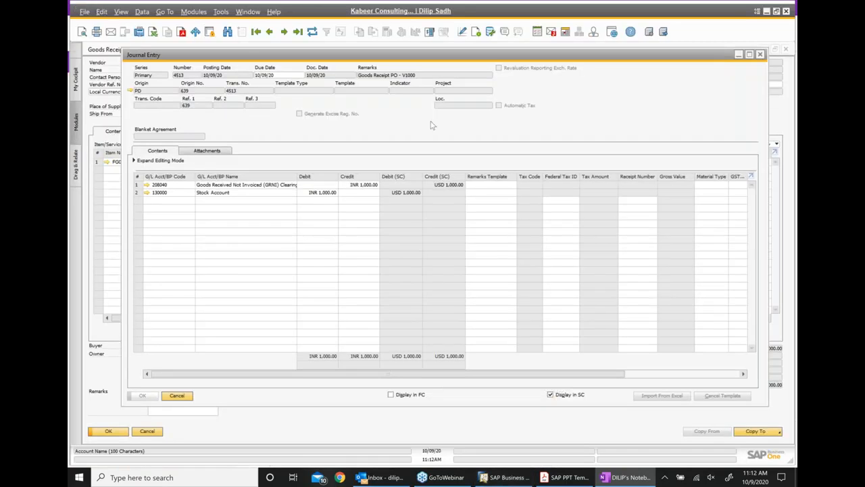
click(760, 54)
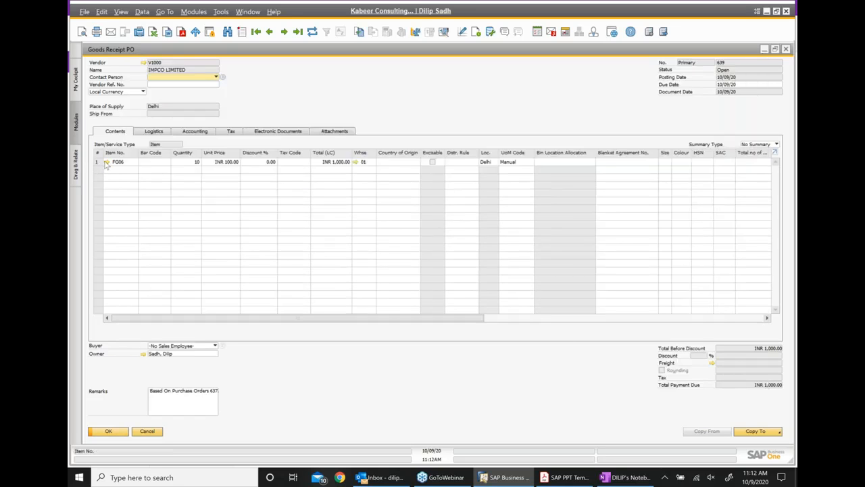
click(106, 162)
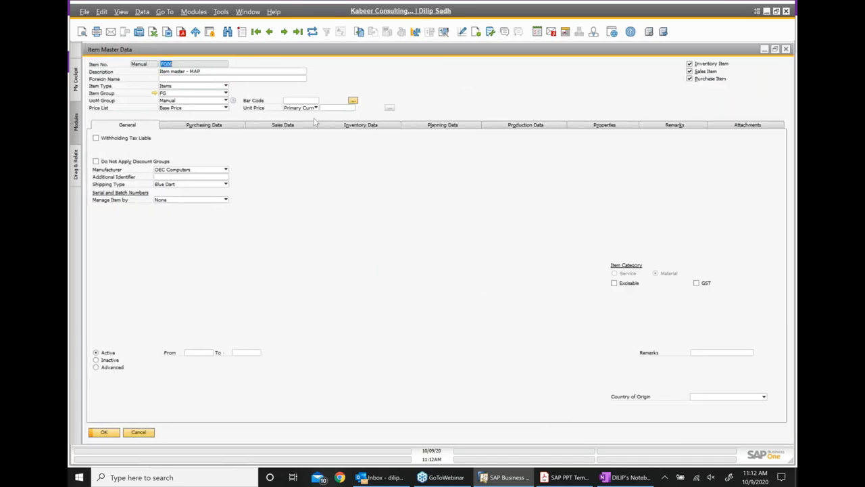
click(375, 127)
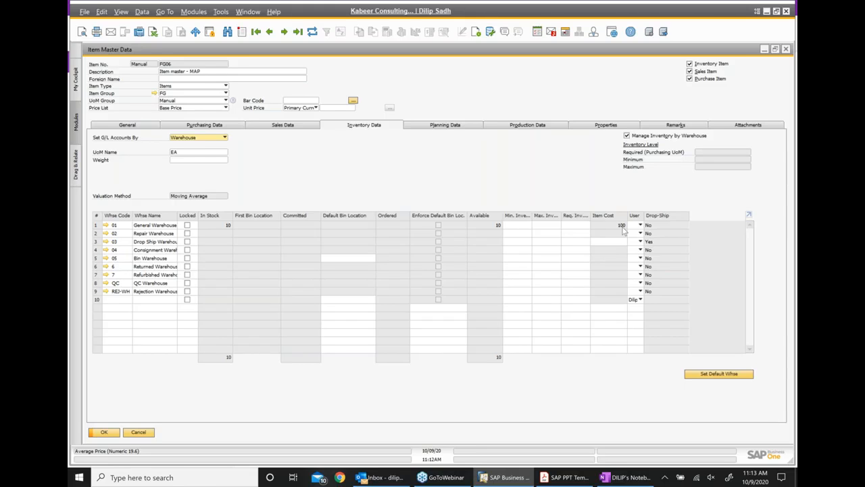
click(786, 49)
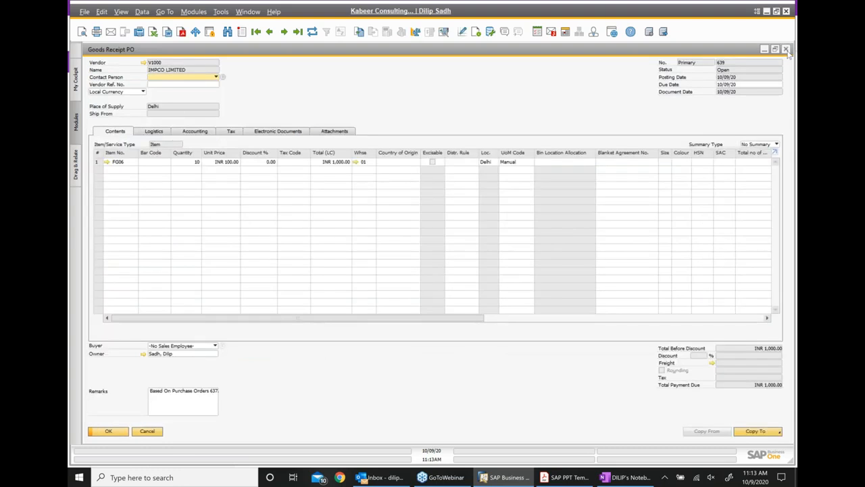
click(786, 49)
click(786, 49)
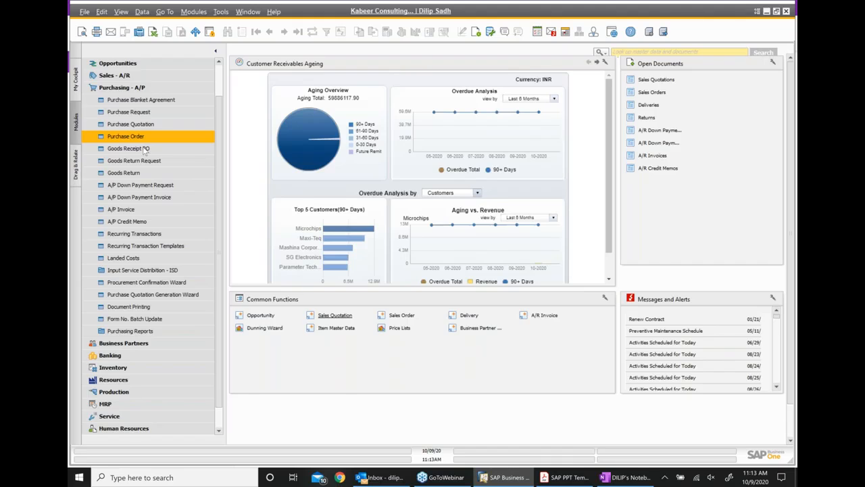
- Create another purchase order and choose vendor V10000, Acme Associates
click(144, 135)
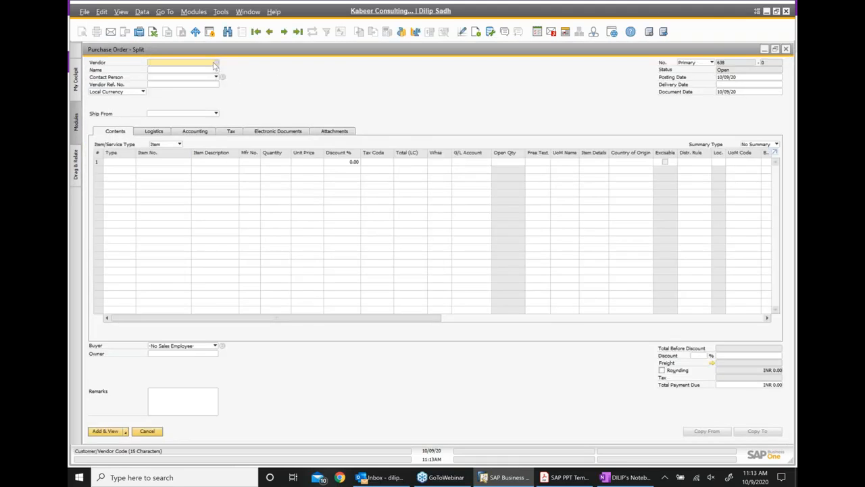
click(215, 63)
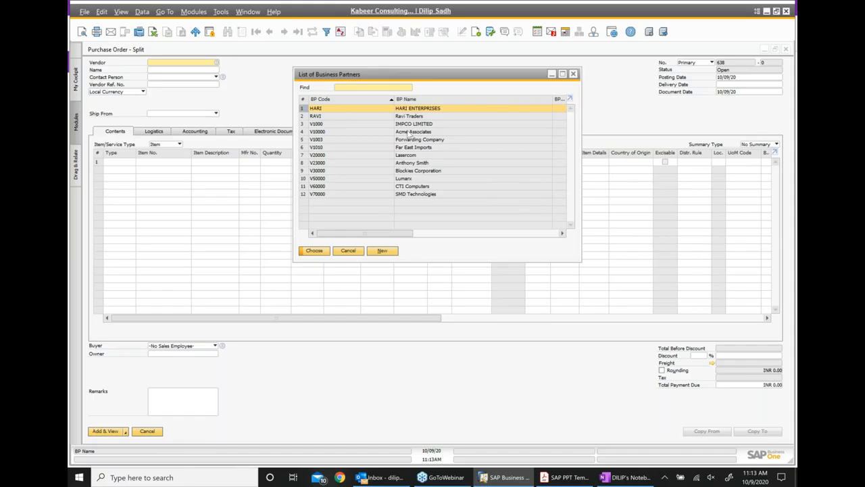
double_click(384, 130)
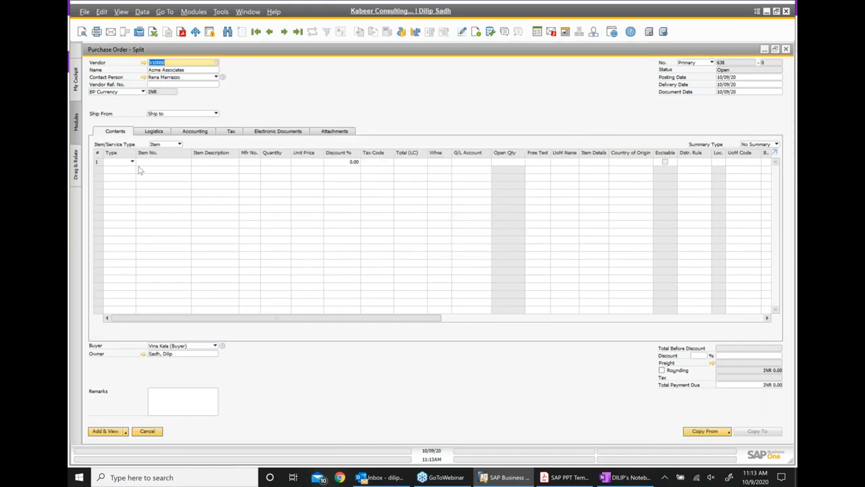
- Enter item FG06 on the purchase order with quantity 10 and unit price 200, and add the order
text(fg)
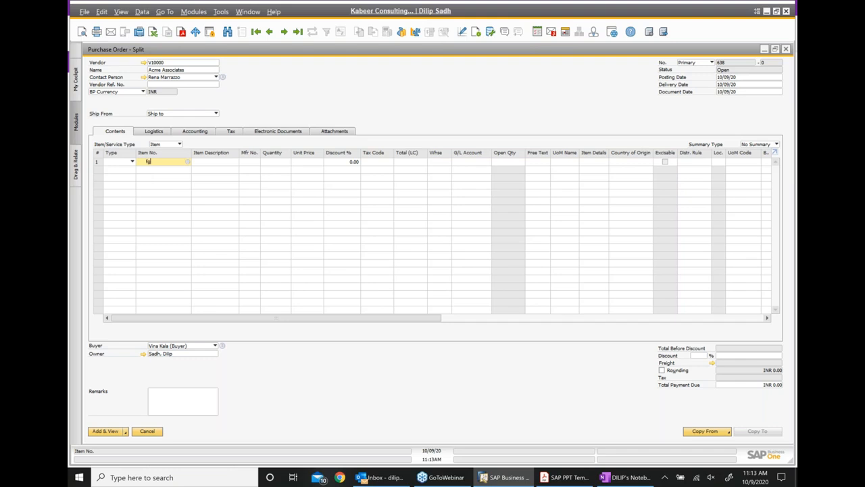
text(06)
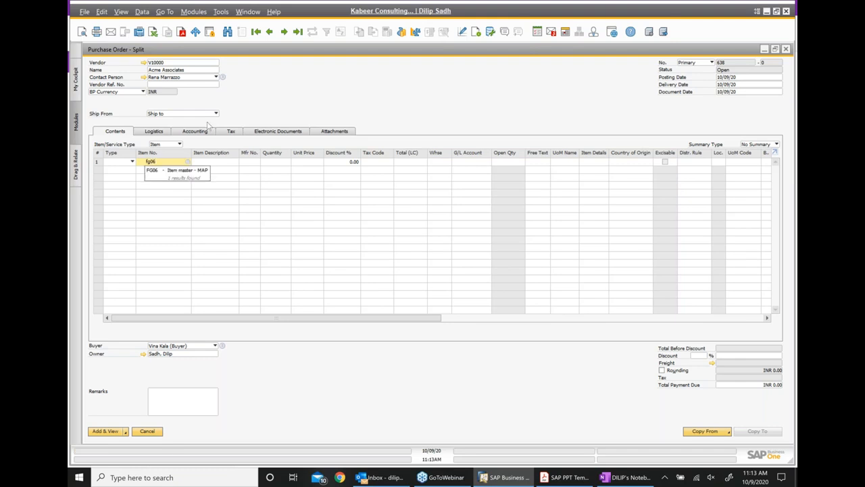
key(Tab)
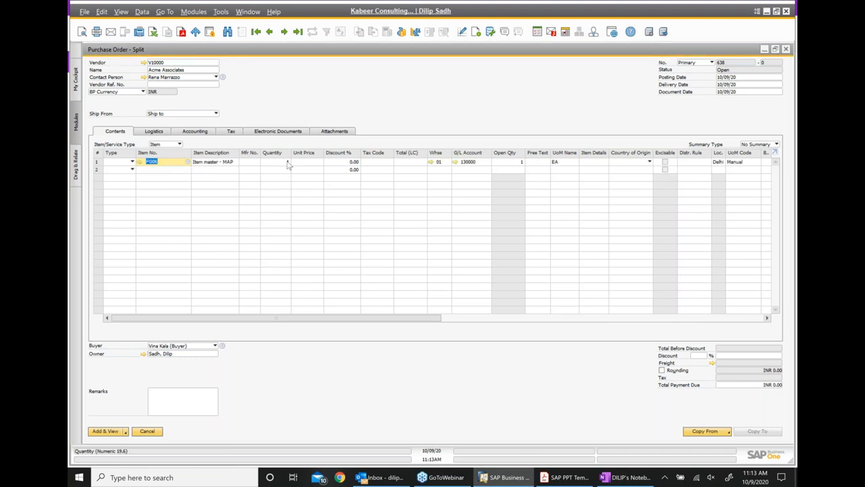
click(288, 162)
text(10)
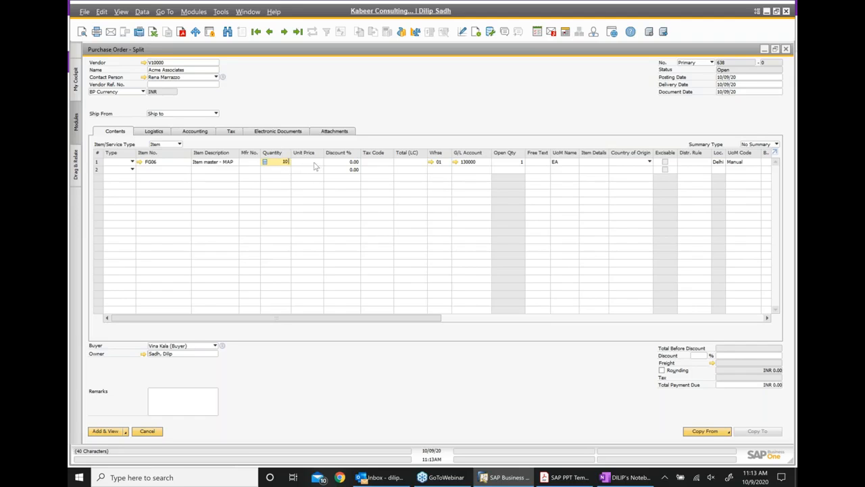
key(Tab)
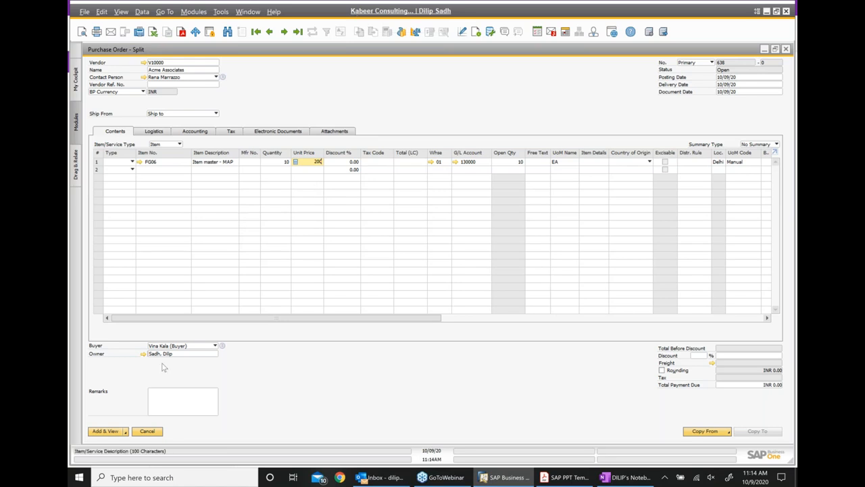
click(106, 430)
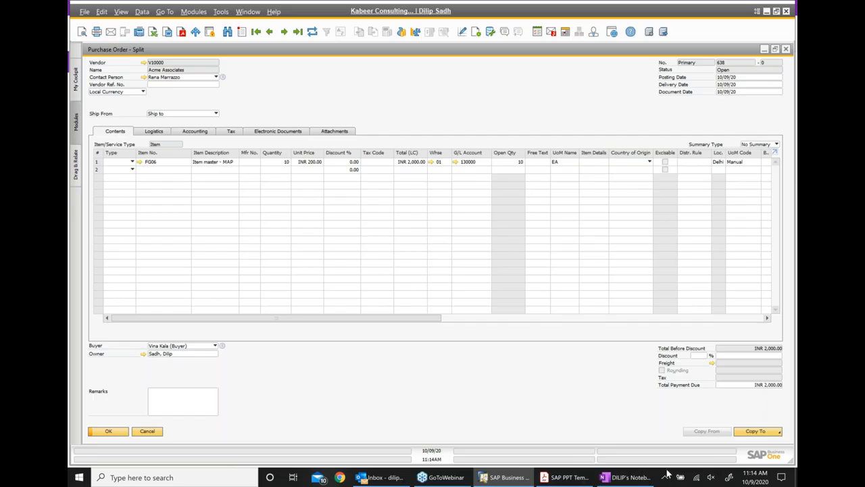
- Receive the purchase order through a goods receipt PO and open the added receipt's journal entry
click(745, 433)
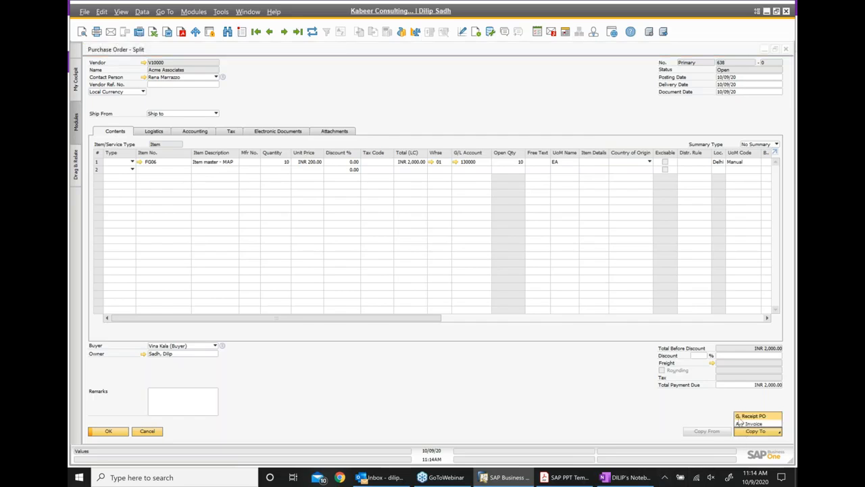
click(728, 417)
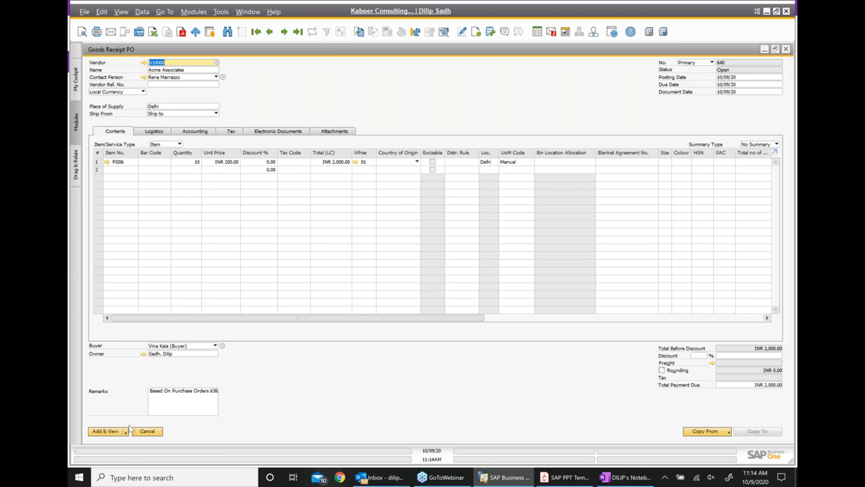
click(108, 432)
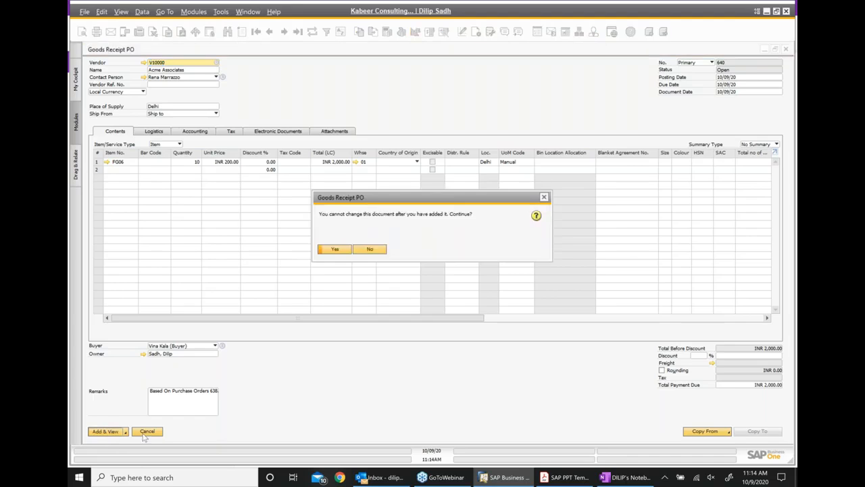
click(335, 250)
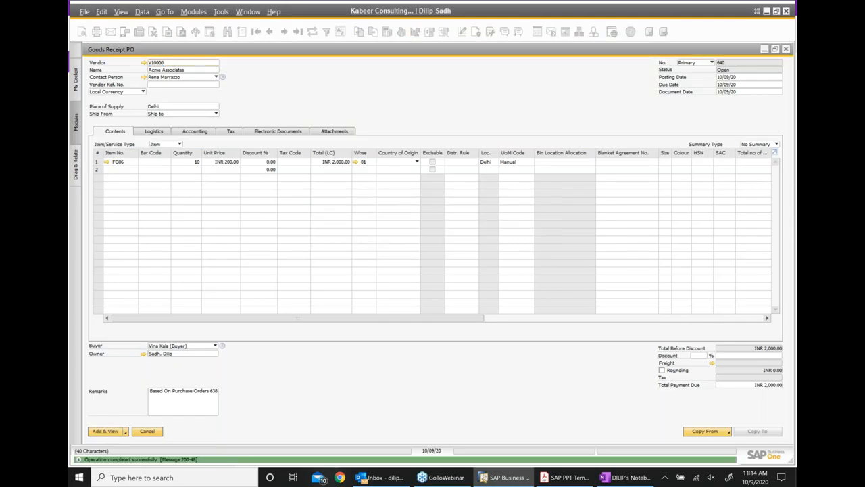
right_click(415, 95)
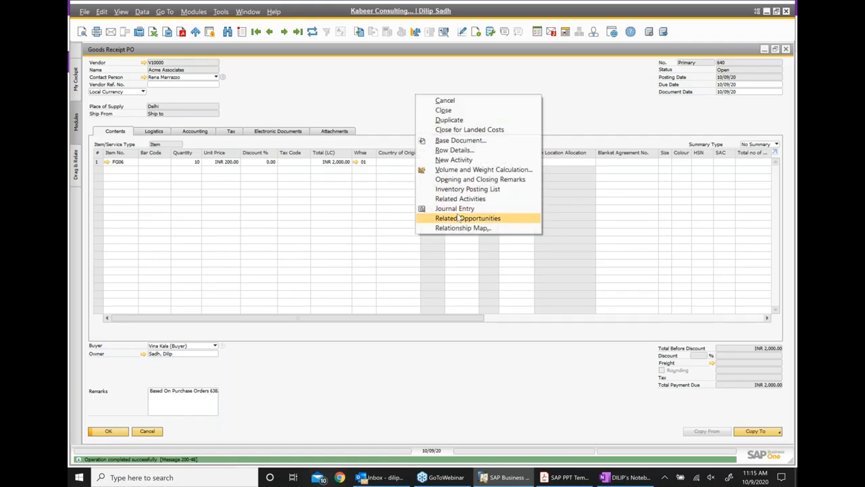
click(456, 209)
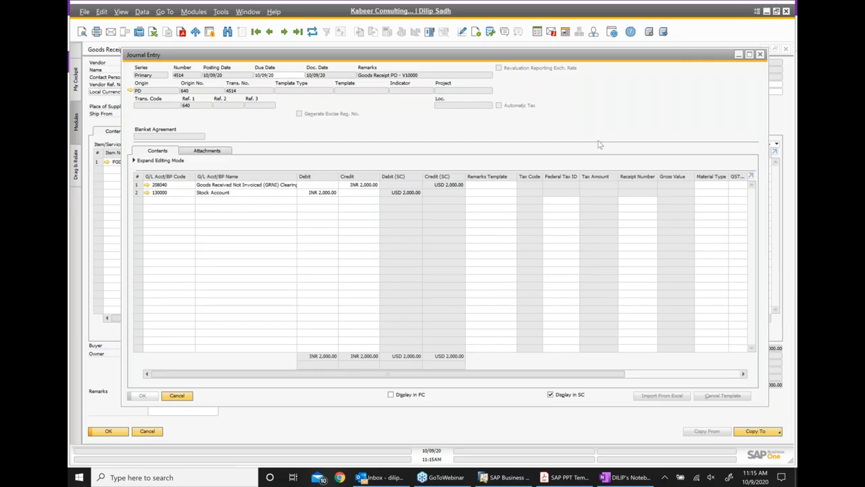
- Switch to OneNote and duplicate the sub-bullets under "Moving Average Price", from "Create a Item ..FG06" to the credit line, below the list
click(633, 477)
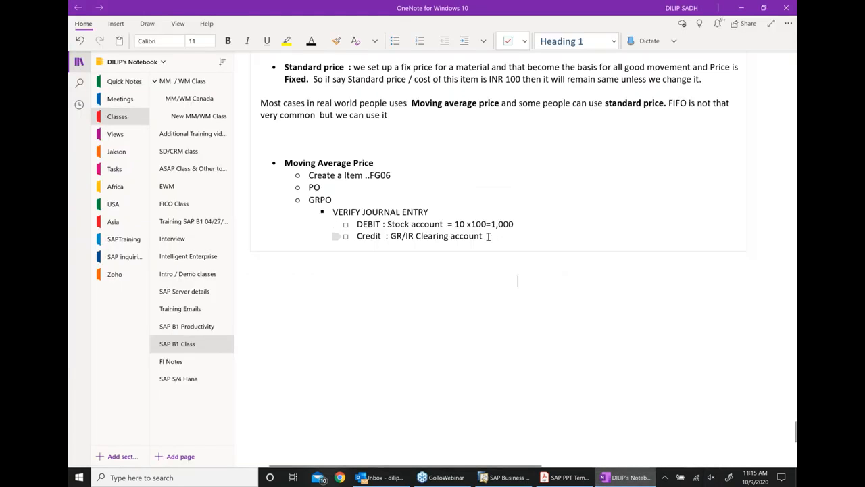
drag(484, 236, 296, 178)
key(ctrl+c)
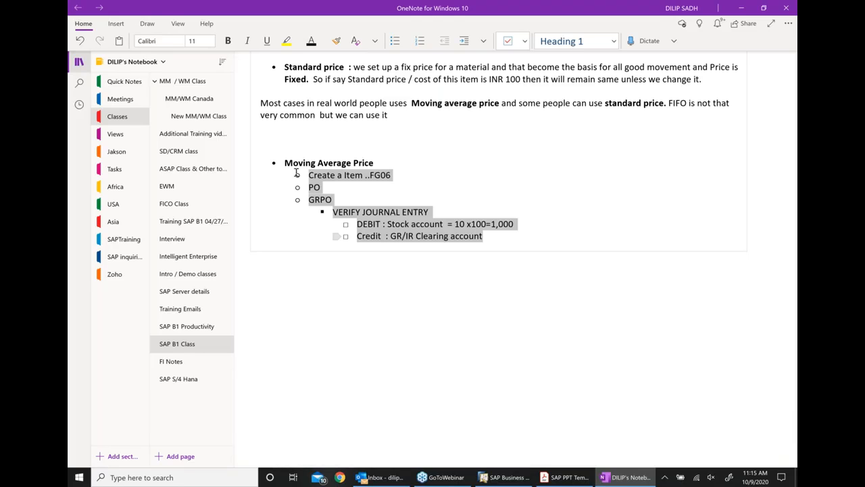
click(510, 236)
key(Return)
key(shift+Tab)
key(shift+Tab)
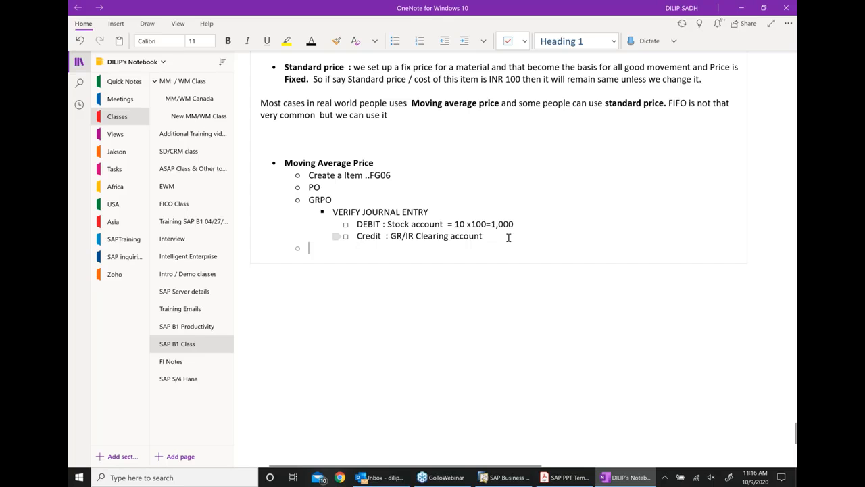
key(Return)
key(Return)
key(Return)
key(Return)
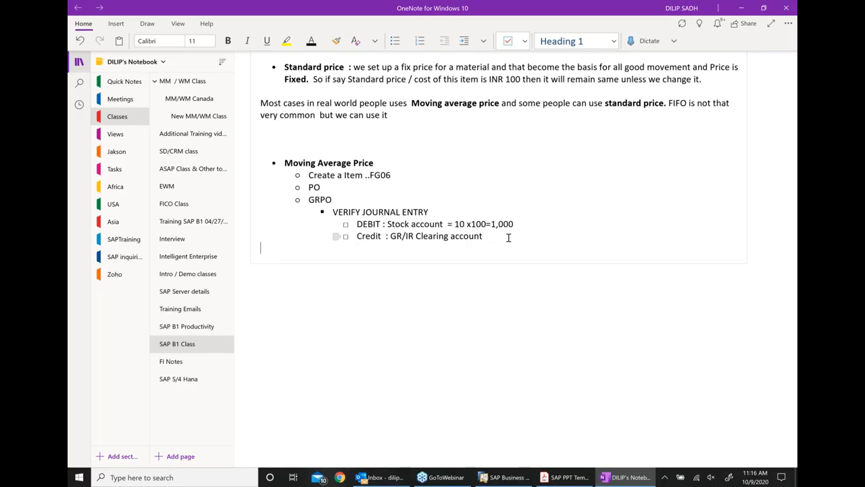
key(ctrl+v)
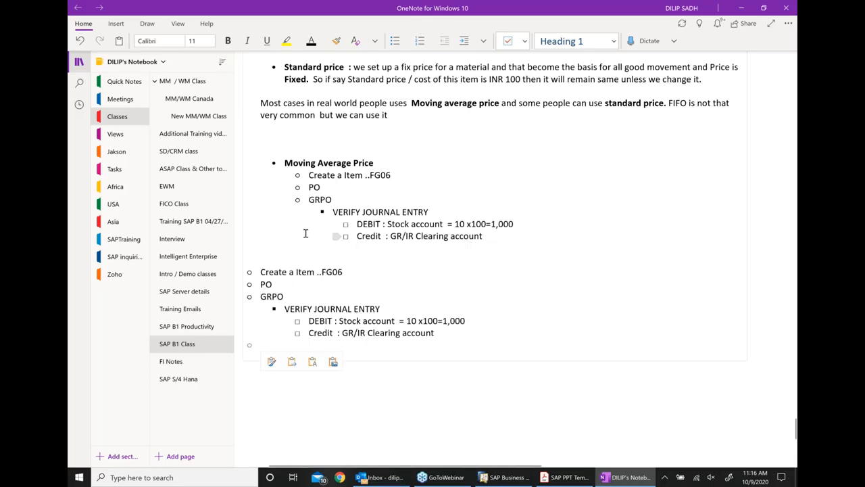
- Indent the duplicated bullet block two levels to match the original sub-bullets
drag(261, 271, 440, 336)
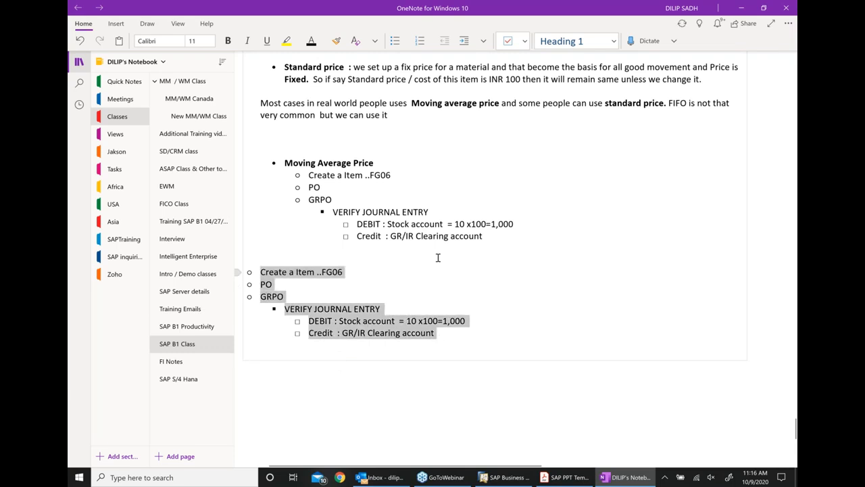
click(464, 42)
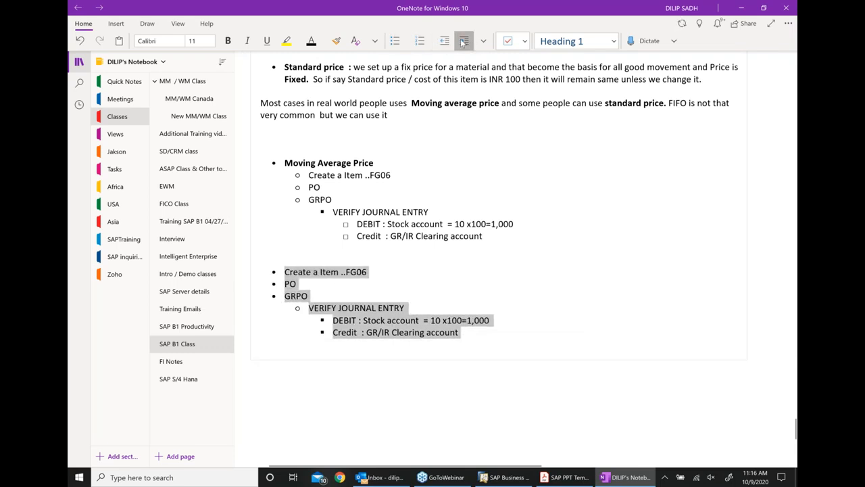
click(464, 41)
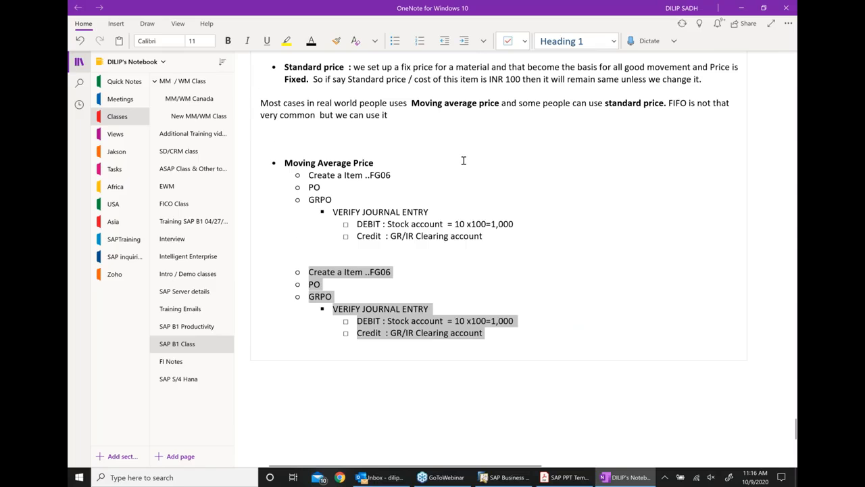
scroll(464, 160, down, 1)
scroll(462, 157, up, 1)
click(388, 342)
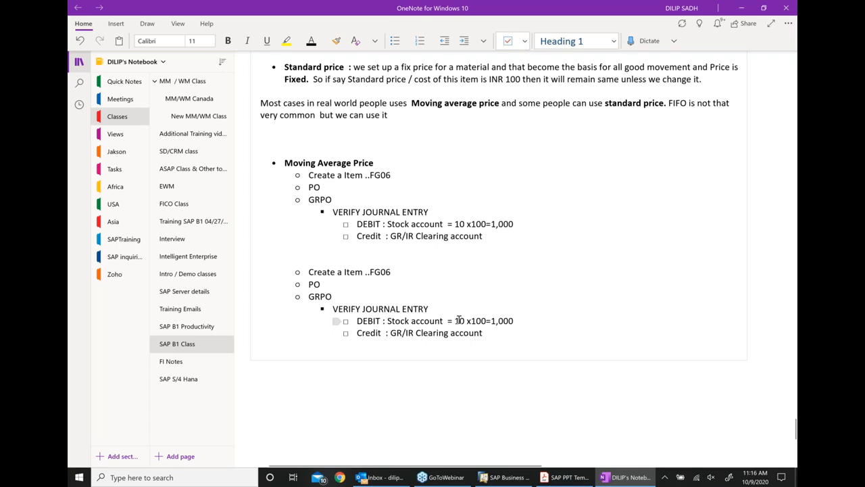
- Replace the duplicated debit line's calculation with "20 x 100 = 2,000" and remove the extra space after "Credit" in the line below
scroll(606, 367, right, 3)
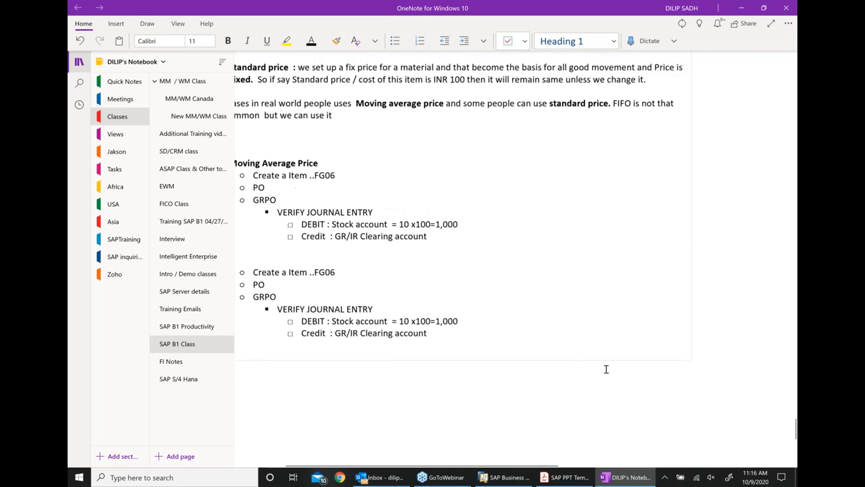
drag(447, 467, 380, 458)
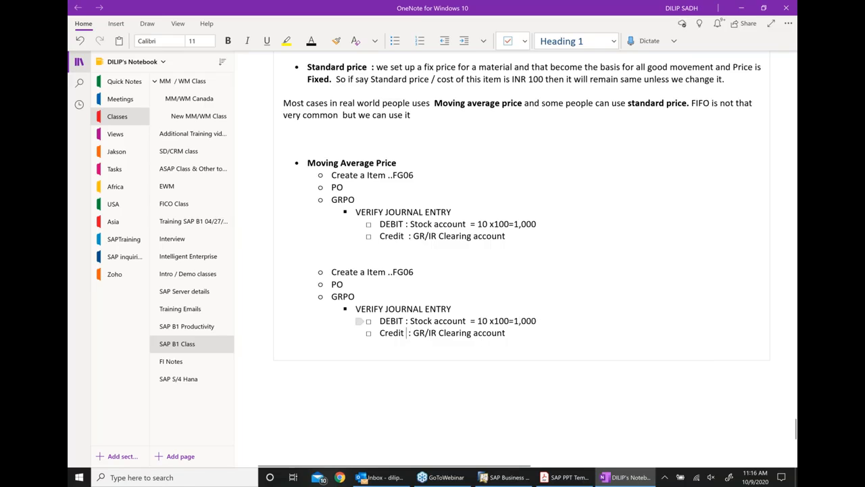
key(BackSpace)
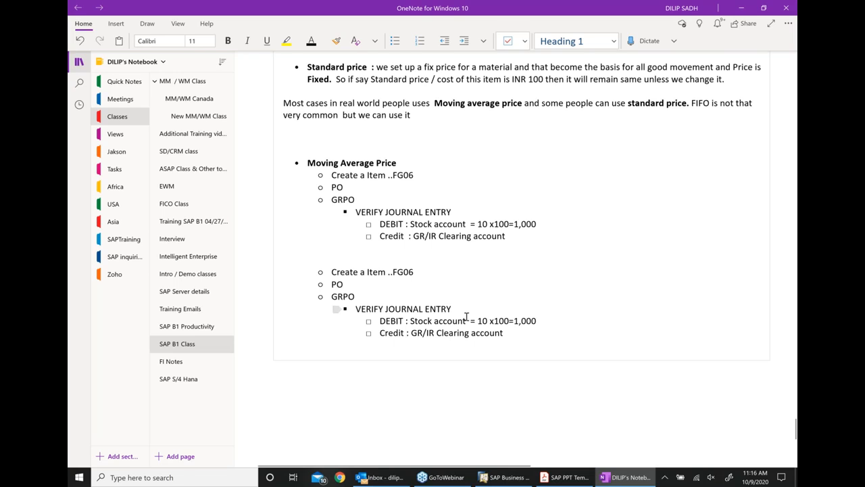
drag(483, 321, 544, 321)
key(BackSpace)
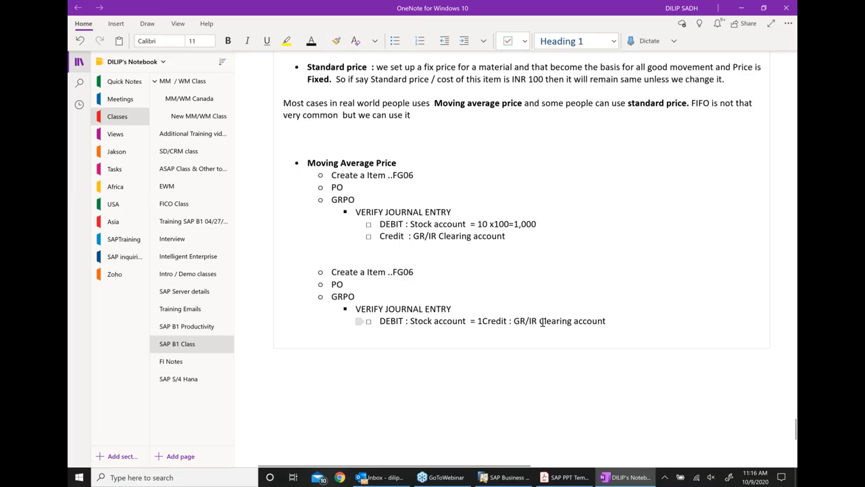
key(BackSpace)
key(Return)
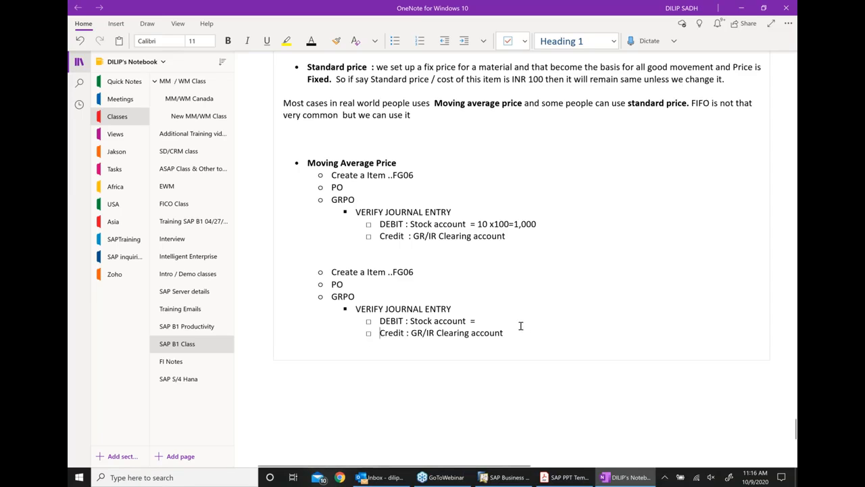
text(20)
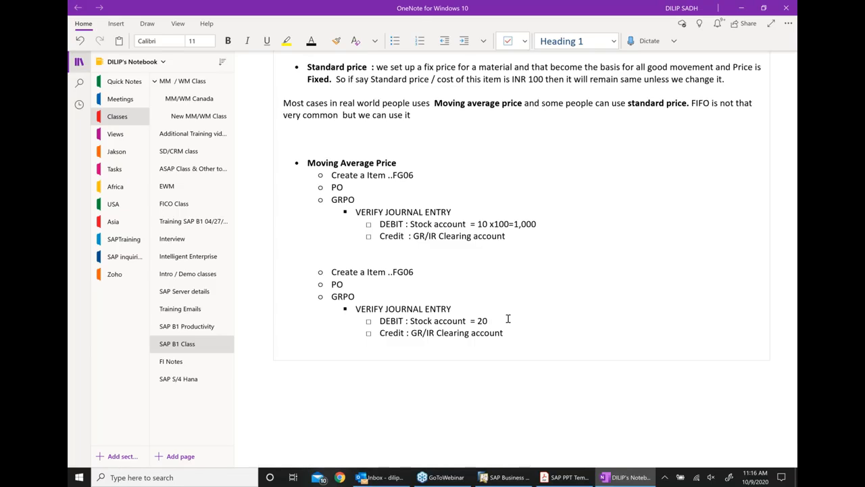
text( x 100  = 2,000)
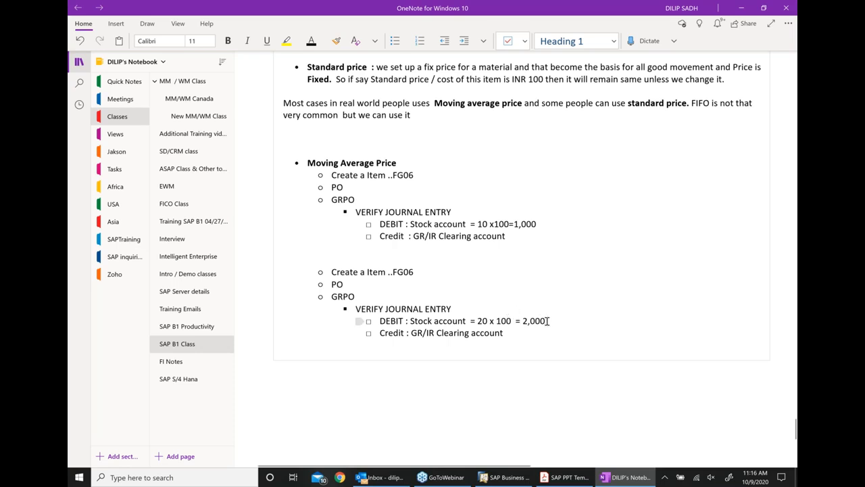
- Extend the first block's PO bullet with "qty = 10 and Price = 100"
click(431, 194)
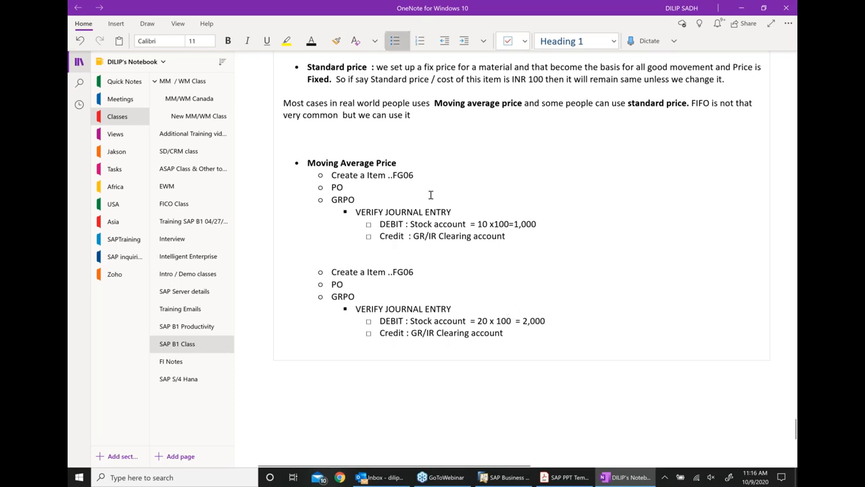
text(qty  = 10 and)
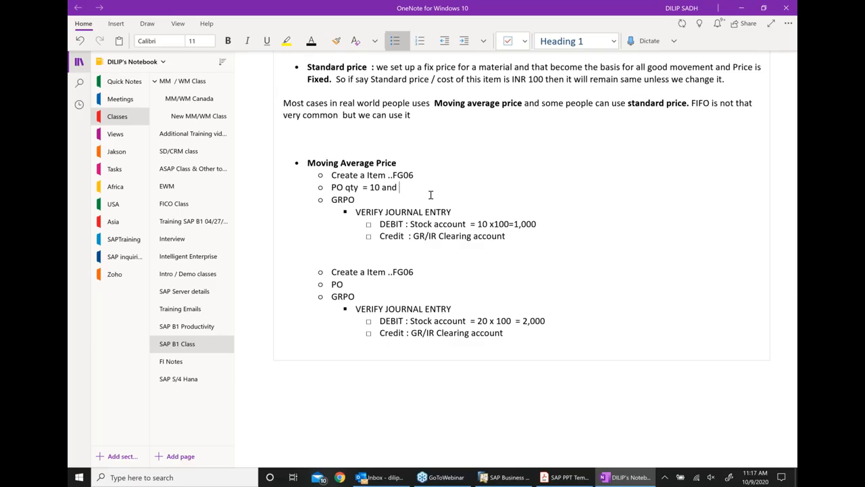
text( Price  = 100)
- Extend the second block's PO bullet to read "PO ..... Qty = 10 and price = 200"
click(381, 281)
text(qty)
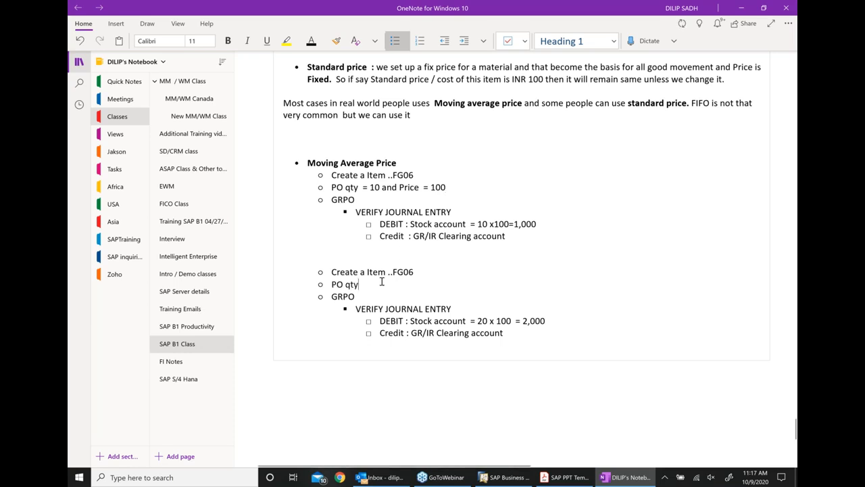
key(BackSpace)
key(BackSpace)
key(BackSpace)
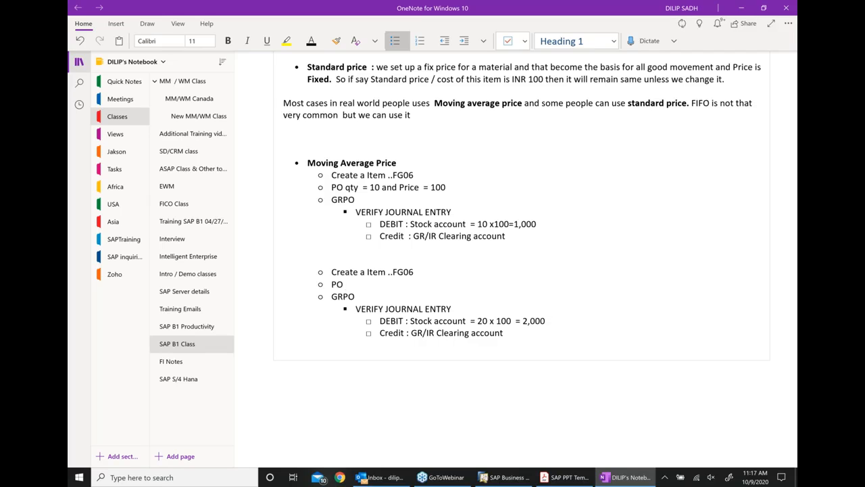
text(.....)
text( qrty)
key(BackSpace)
key(BackSpace)
key(BackSpace)
text(t)
key(BackSpace)
key(BackSpace)
key(BackSpace)
text(Qty = 10 amd)
key(BackSpace)
key(BackSpace)
text(nd price  = 200)
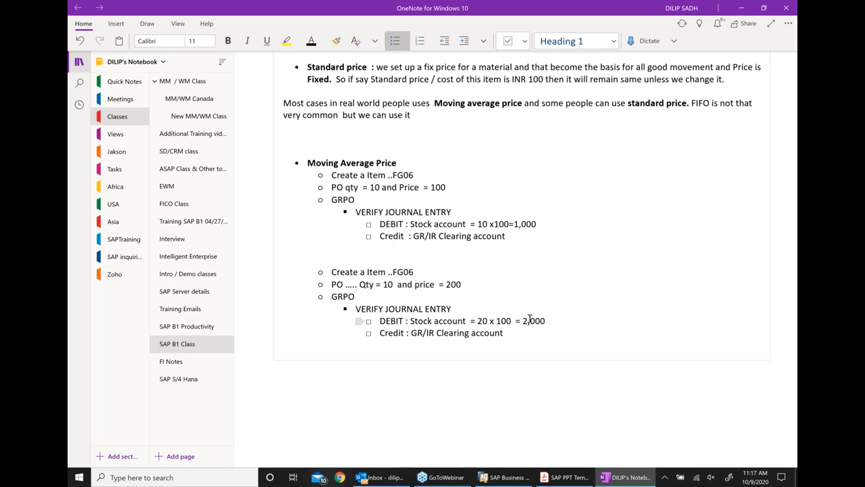
- Below the second bullet block, write "In case of MAP materal valuation happens at the price in"
click(318, 351)
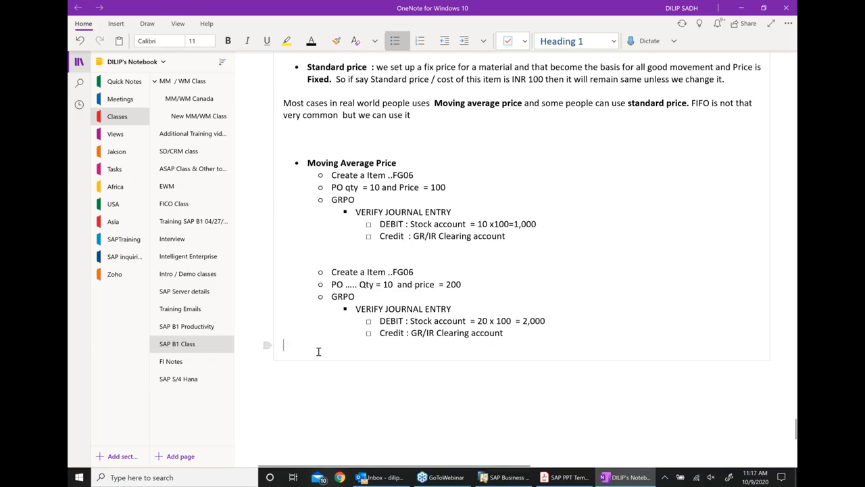
text(In ca)
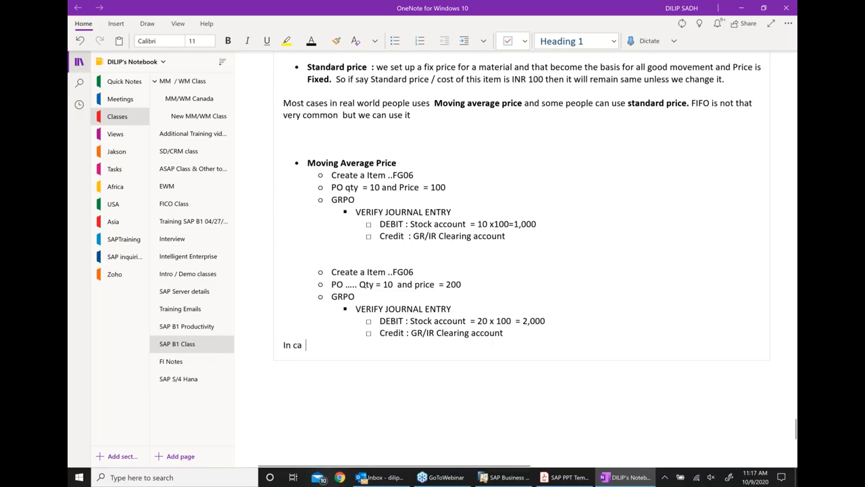
text(se of M)
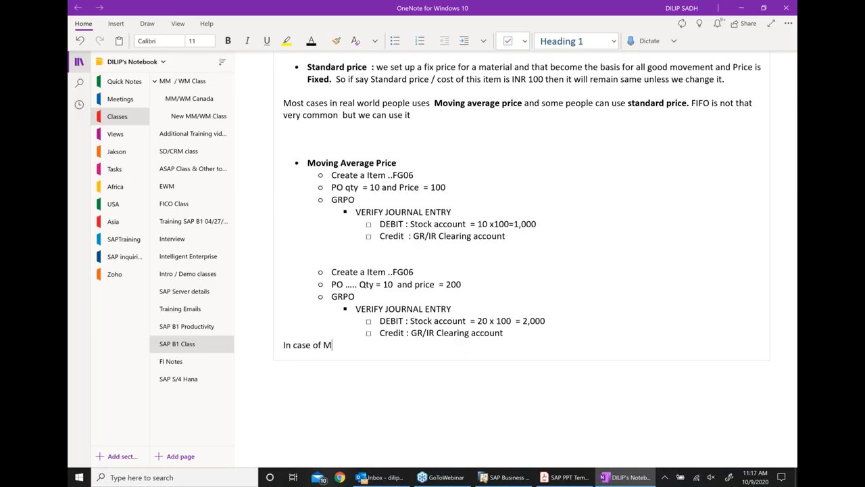
text(AP materal valuatio)
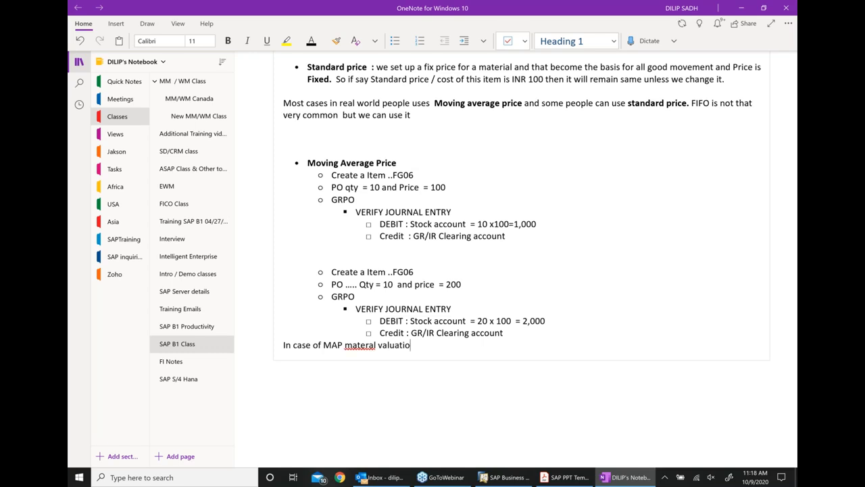
text(n aj)
key(BackSpace)
key(BackSpace)
text(happens at the price in)
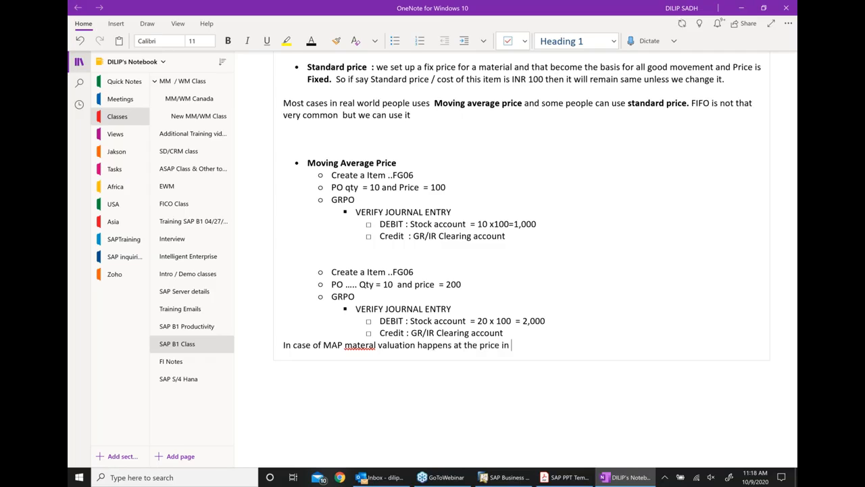
- Insert a blank line above the MAP note and correct "materal" to "material"
scroll(515, 259, right, 2)
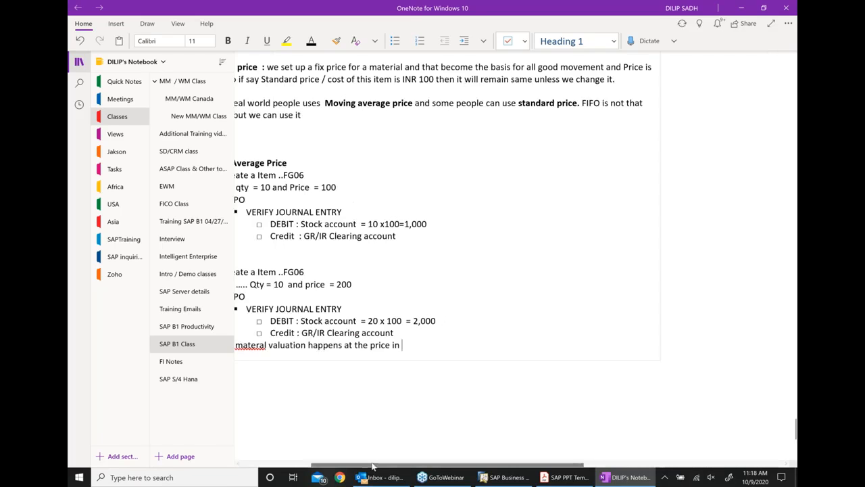
drag(365, 463, 307, 461)
click(308, 346)
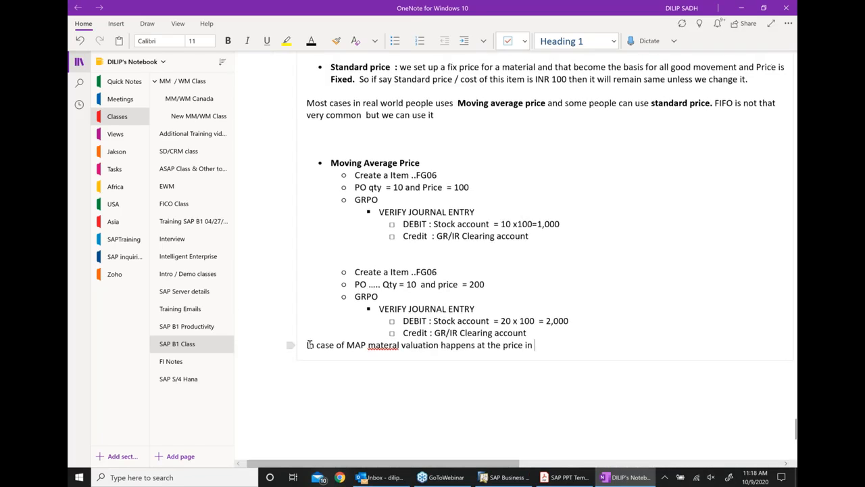
key(Return)
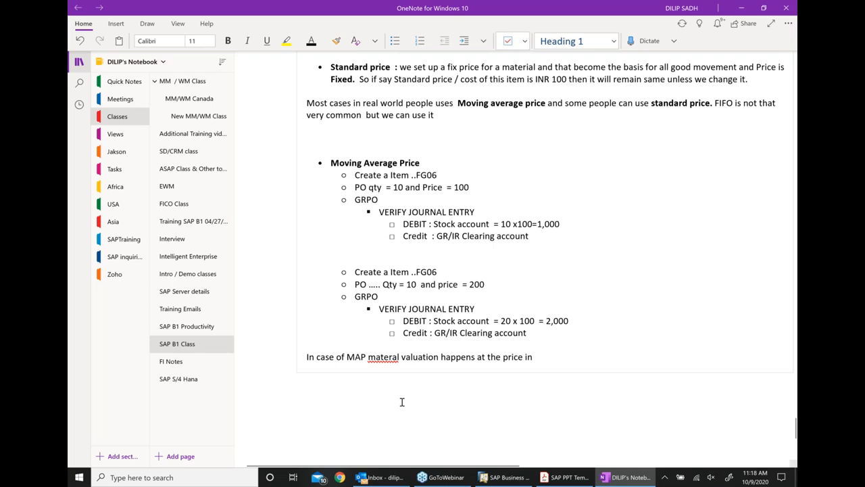
right_click(384, 357)
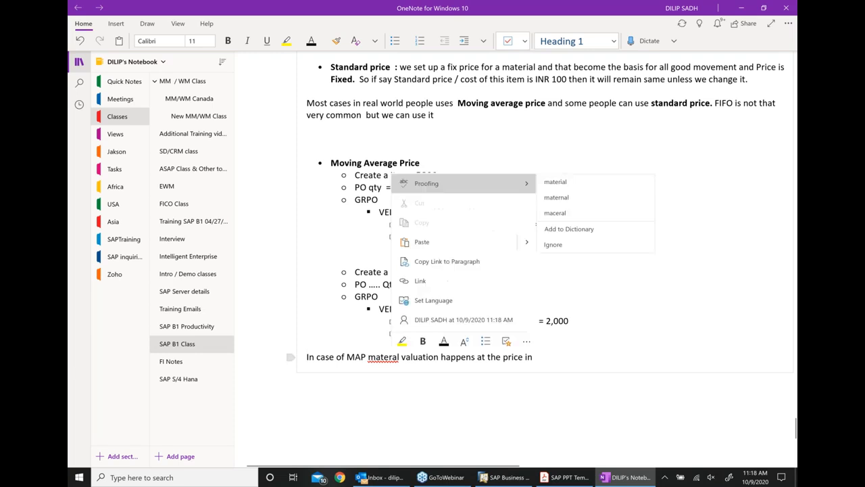
click(555, 181)
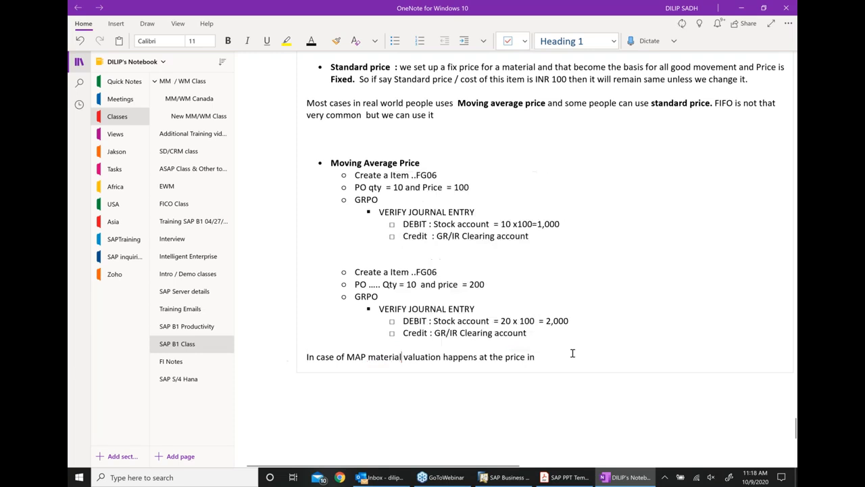
- Complete the MAP valuation sentence with "PO."
click(673, 371)
text(p)
key(BackSpace)
text(PO.)
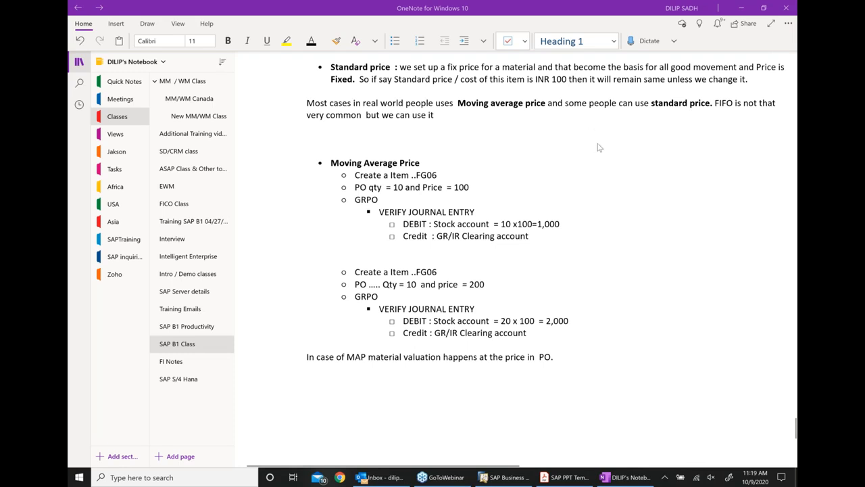
click(625, 289)
scroll(625, 289, down, 1)
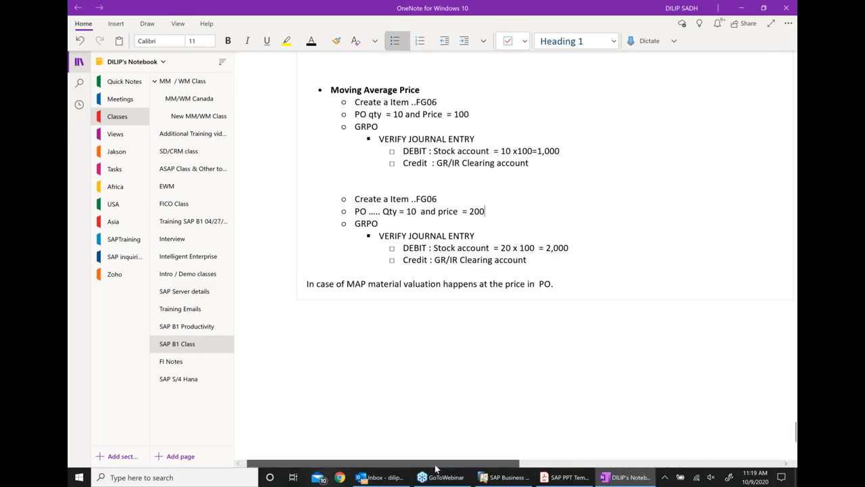
drag(435, 465, 561, 471)
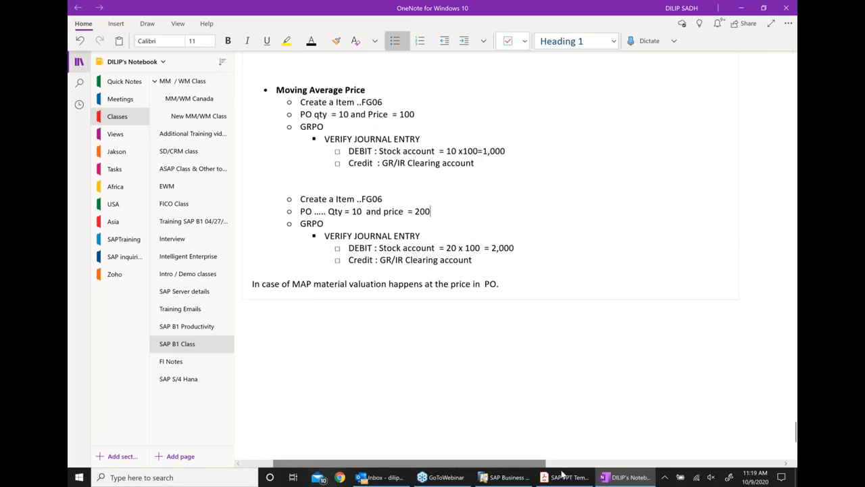
click(698, 477)
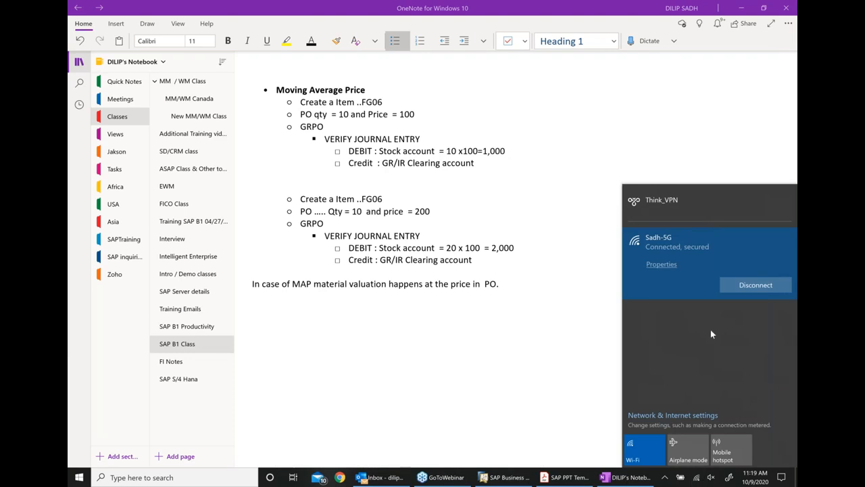
click(510, 353)
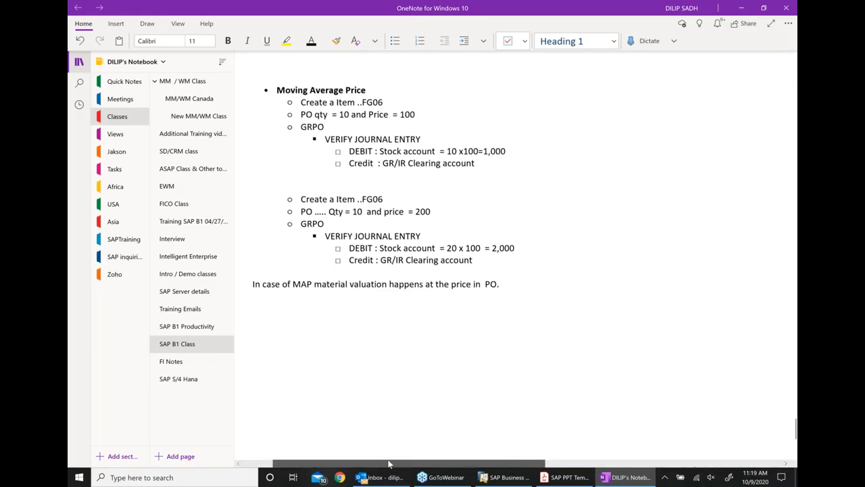
drag(395, 465, 382, 462)
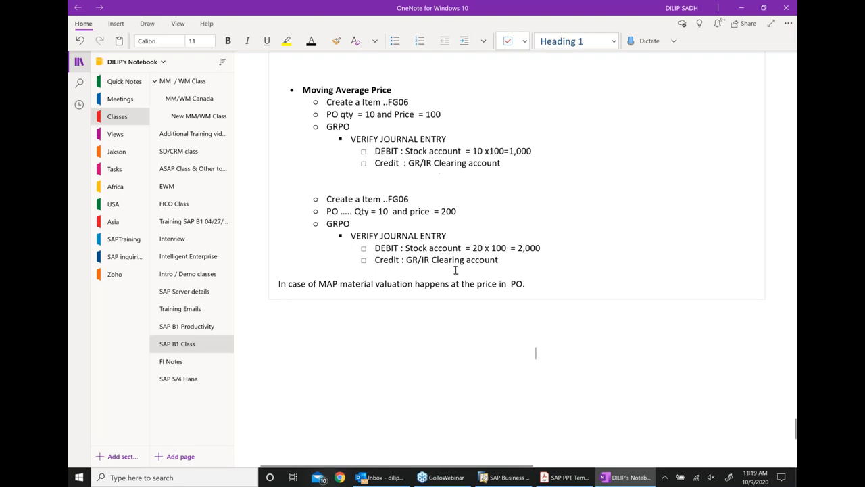
- Switch to SAP Business One, close the journal entry, and view item FG06's inventory data from the goods receipt PO
click(499, 478)
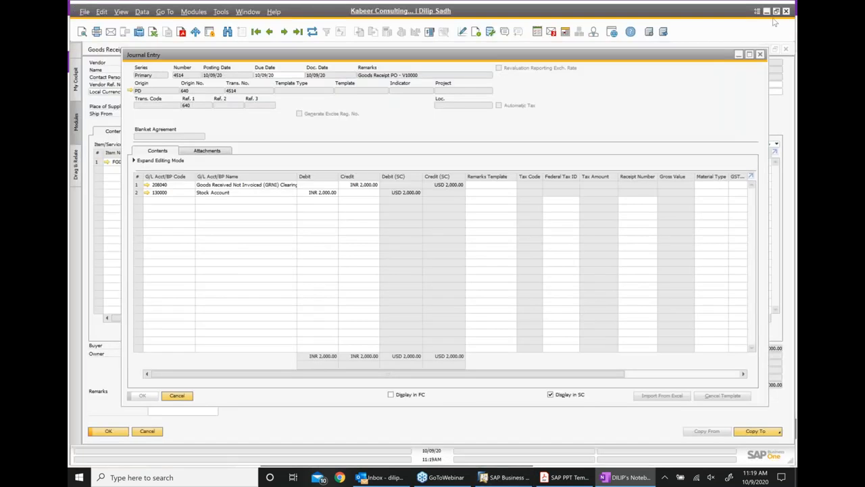
click(760, 55)
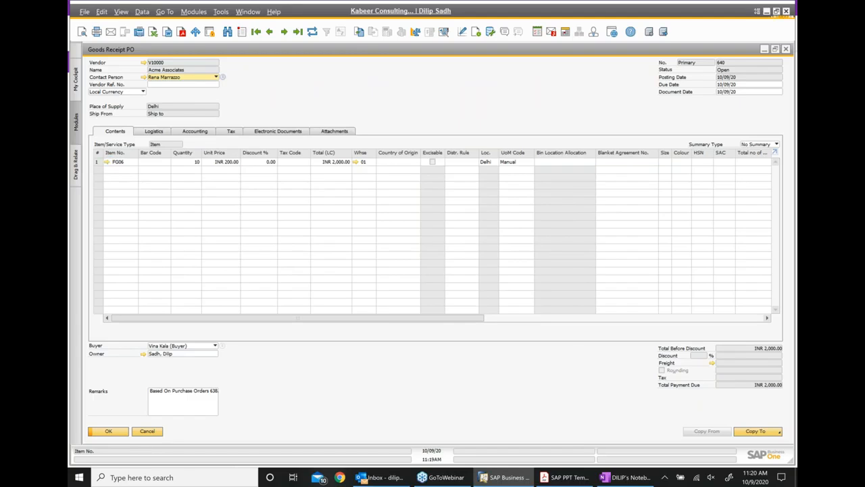
click(106, 162)
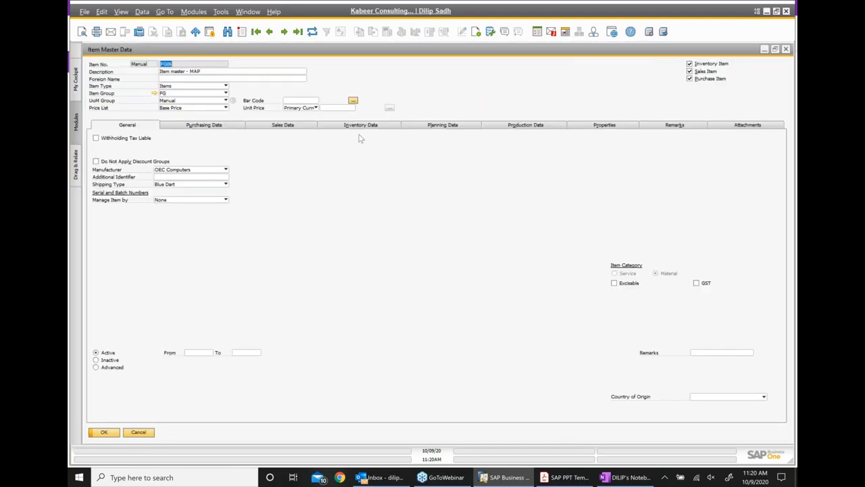
click(378, 130)
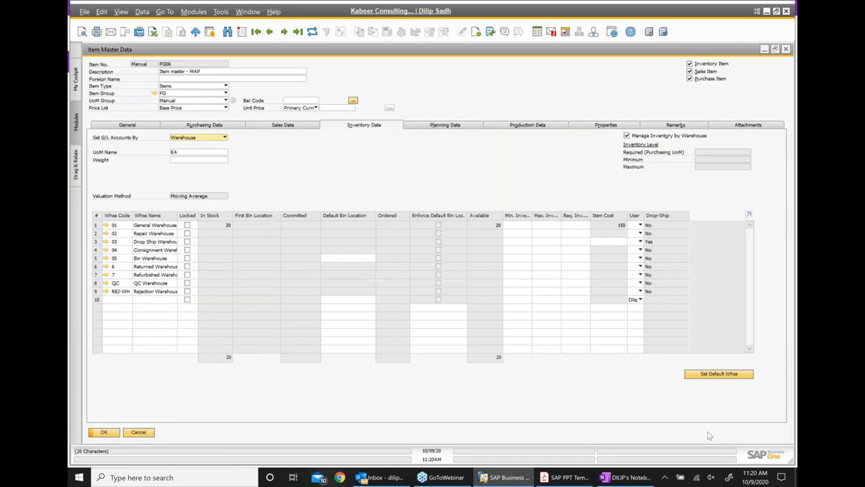
- Switch to OneNote and add the lines "10 X100 = 1,000" and "10 X 200 = 2,000" below the MAP valuation sentence
click(628, 477)
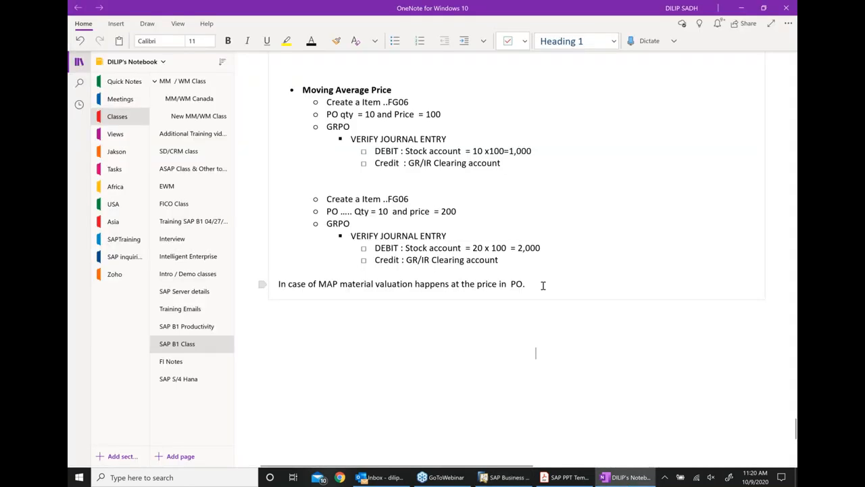
text(10)
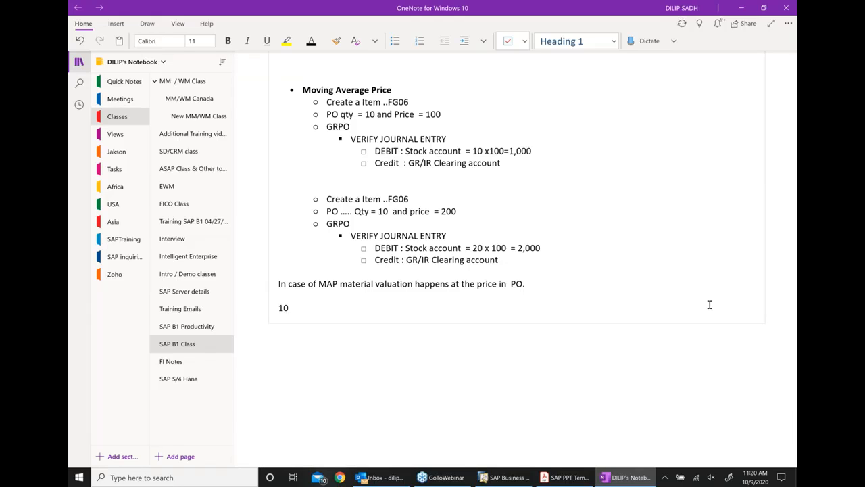
text( X100)
text(= 1,000)
key(Return)
text(2)
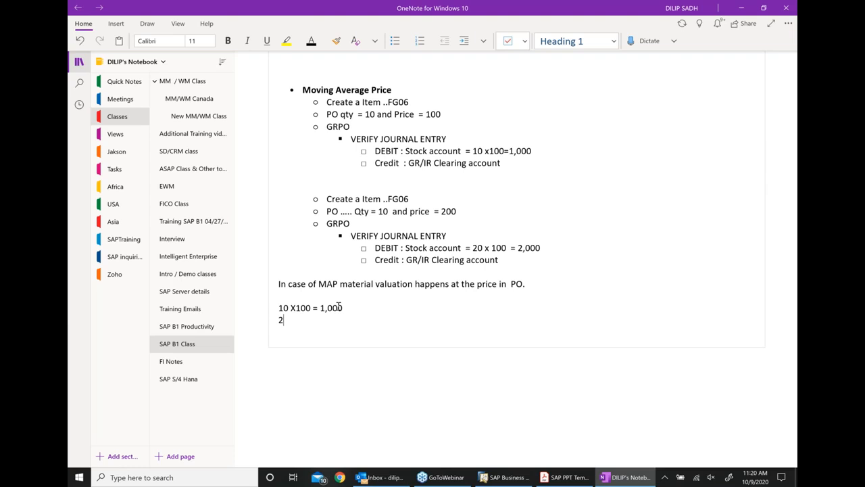
text(0)
key(BackSpace)
key(BackSpace)
text(10 X 200 = 2,000)
key(Return)
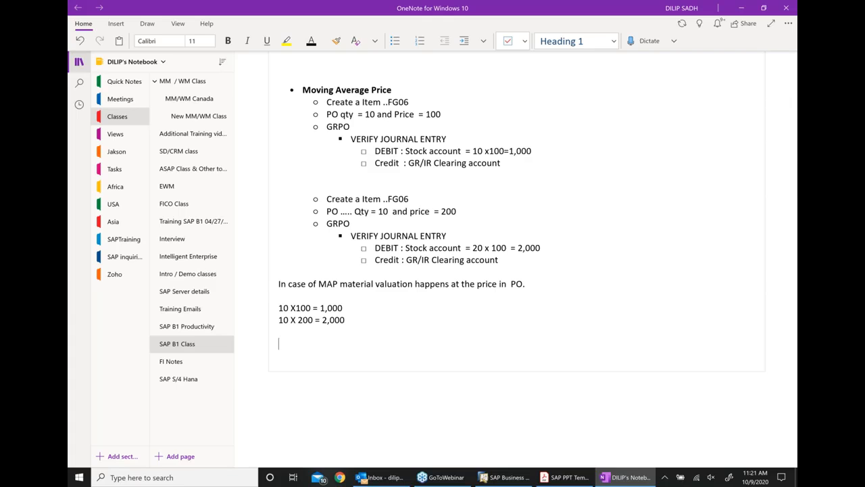
- Below the two receipt values, write the calculation "MAP = 1000+ 2000 / 20 = 1100"
text(ma)
key(BackSpace)
key(BackSpace)
text(MAP  = 10)
key(BackSpace)
text(1000+ 2000 / 20)
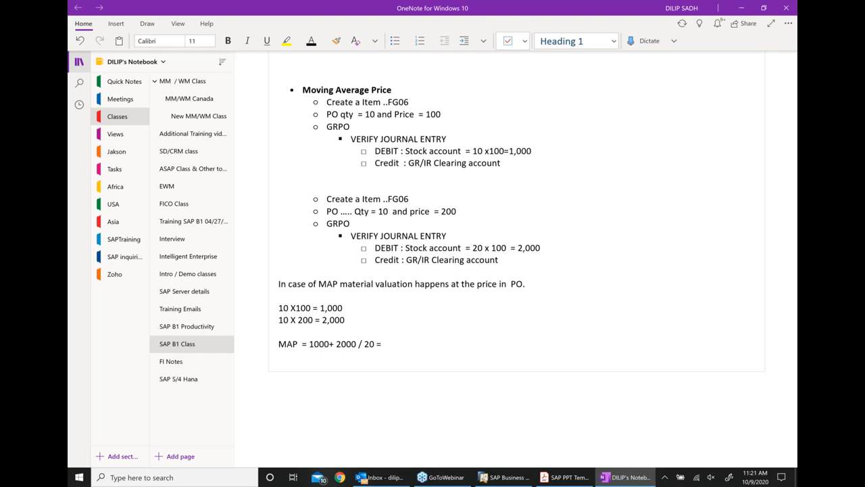
text( = 1100)
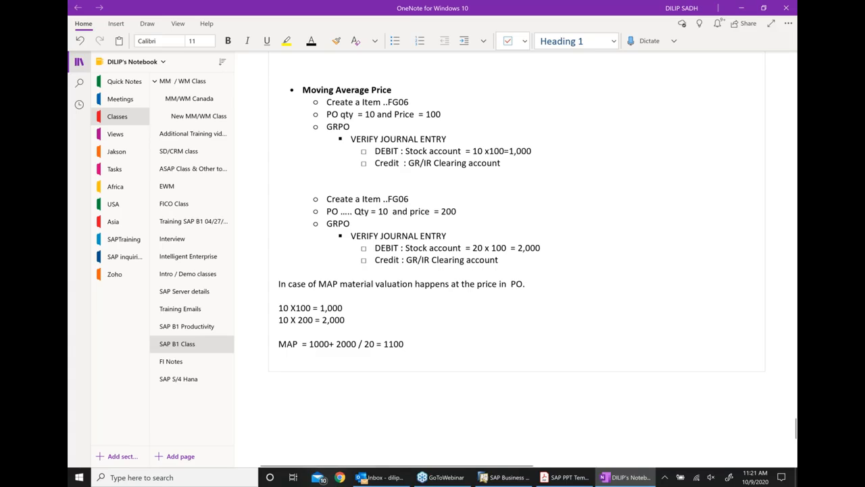
- Replace everything after "MAP =" with "3000/20=150"
key(BackSpace)
key(BackSpace)
key(BackSpace)
key(BackSpace)
key(BackSpace)
key(BackSpace)
key(BackSpace)
key(BackSpace)
key(BackSpace)
key(BackSpace)
key(BackSpace)
key(BackSpace)
key(BackSpace)
key(BackSpace)
key(BackSpace)
key(BackSpace)
key(BackSpace)
key(BackSpace)
key(BackSpace)
key(BackSpace)
key(BackSpace)
key(BackSpace)
text(300)
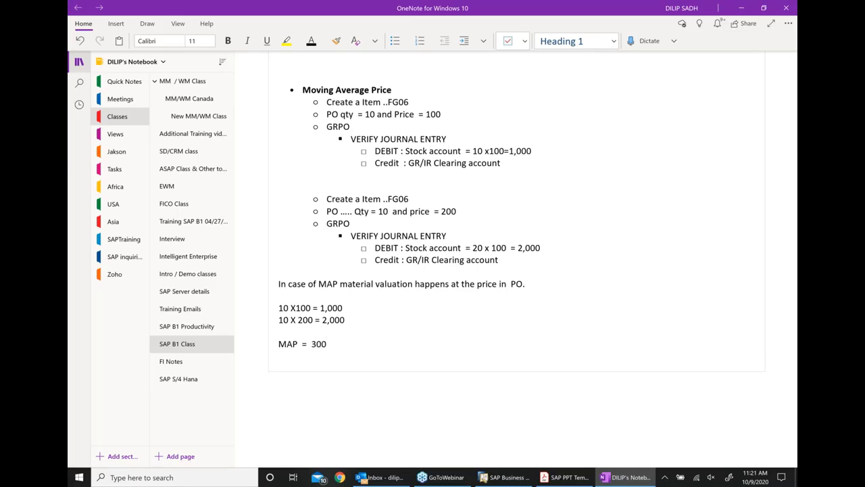
text(0/20=150)
- Switch to SAP Business One, check FG06's item cost in the General Warehouse, and close the item master and purchasing document windows
click(503, 478)
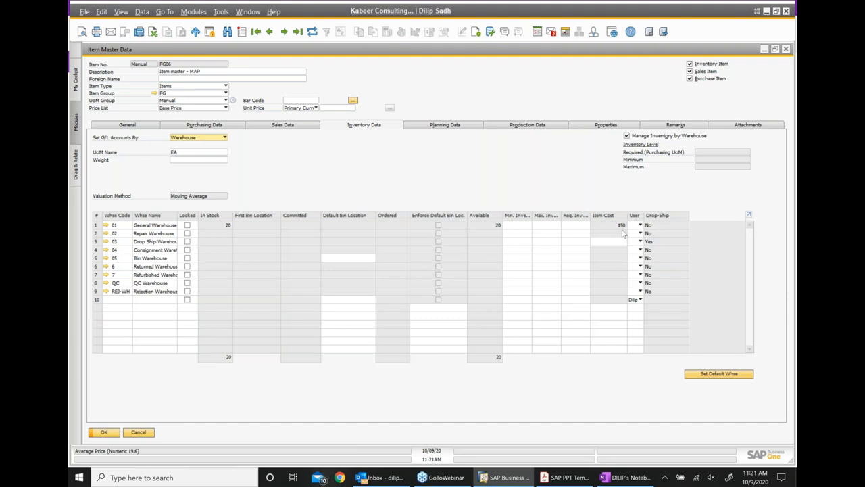
click(787, 50)
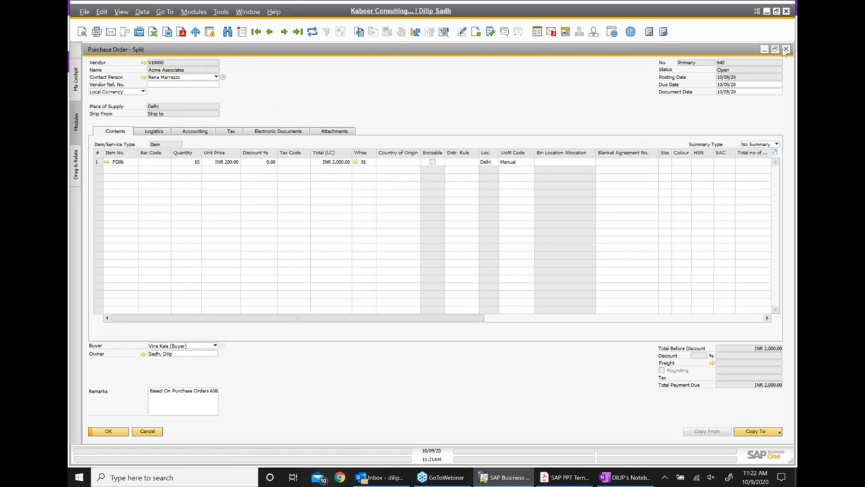
click(786, 50)
click(785, 50)
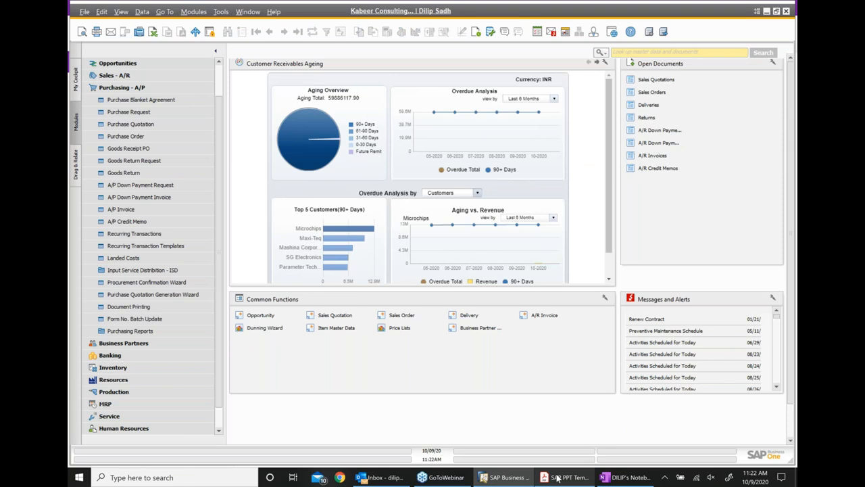
- Switch to the SAP PPT Template PDF in Acrobat Reader, review the FIFO and Standard Cost example pages, and return to the OneNote notes
click(557, 479)
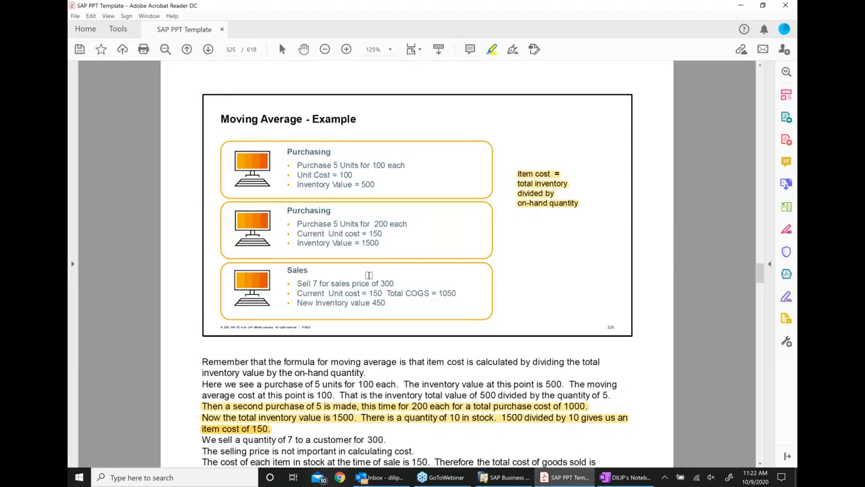
click(208, 49)
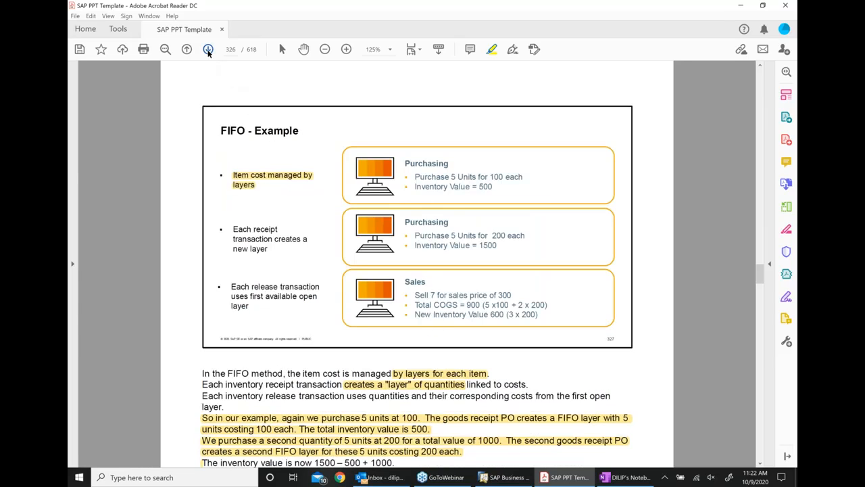
click(209, 50)
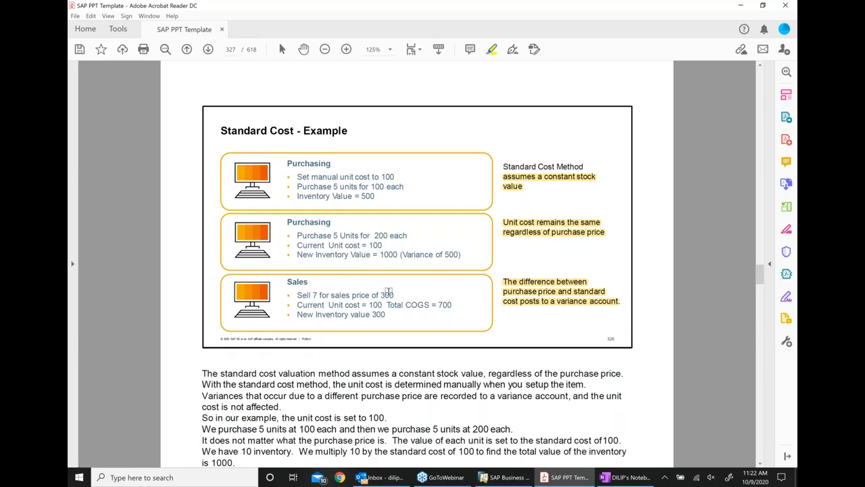
scroll(389, 290, down, 1)
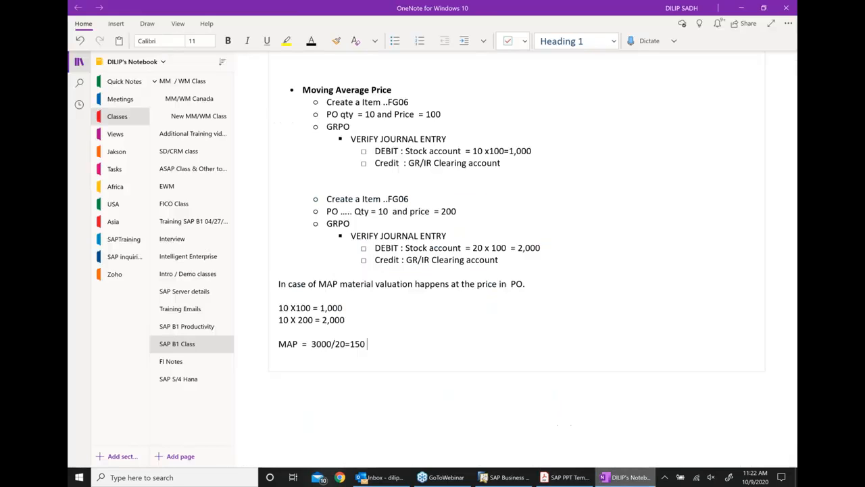
click(625, 477)
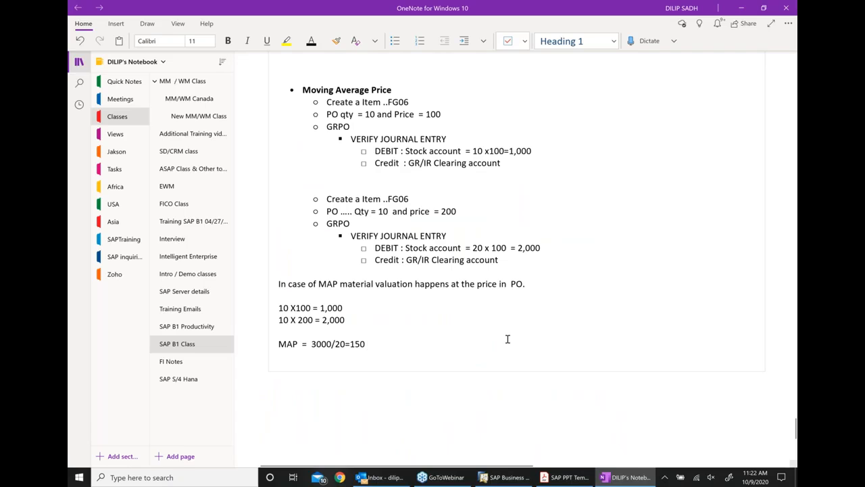
- Add a bulleted heading "Standard cost" below the MAP calculation in the notes
key(Return)
key(Return)
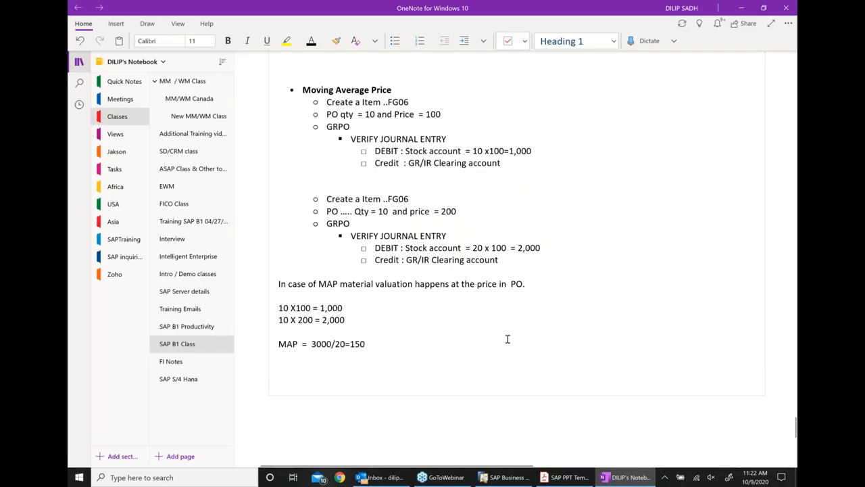
key(ctrl+period)
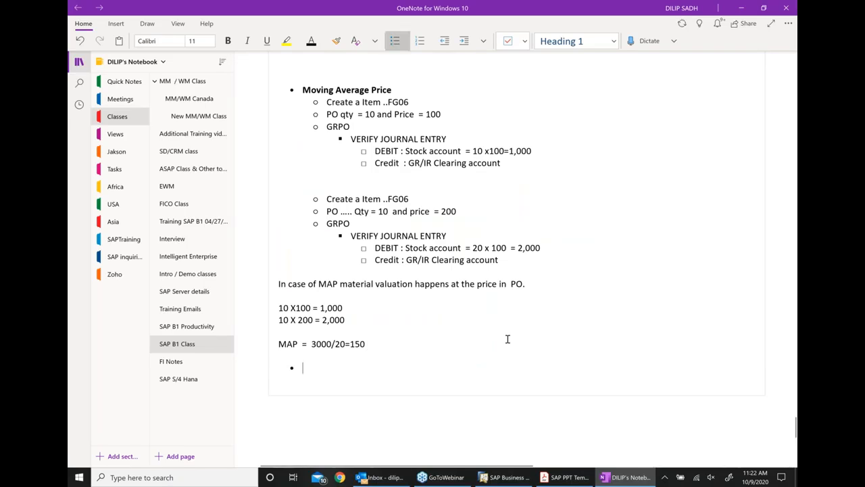
text(sTA)
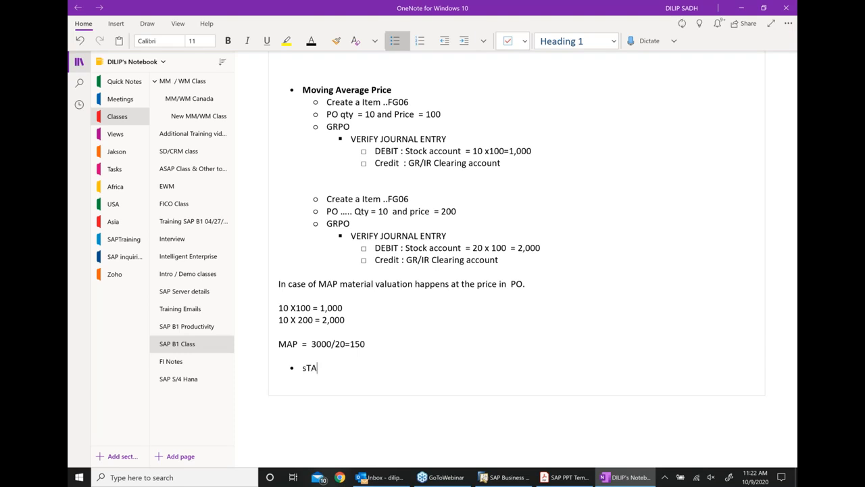
key(BackSpace)
key(BackSpace)
key(BackSpace)
text(Standard cost)
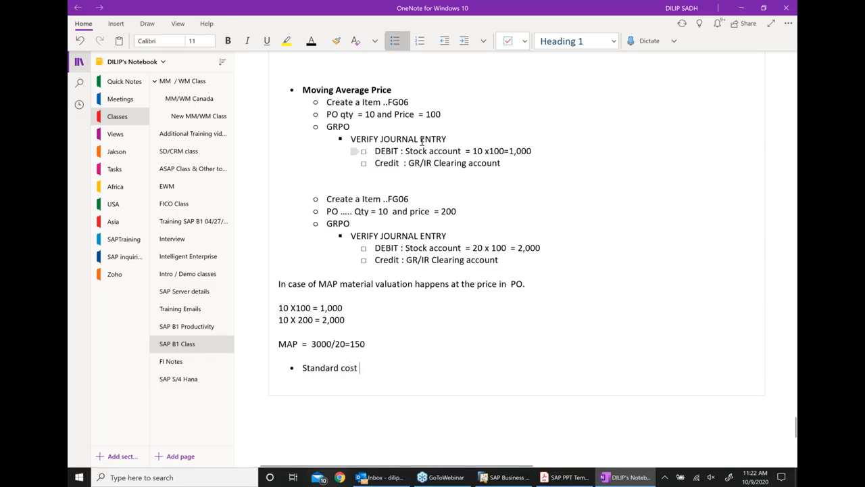
- Copy the first Moving Average Price lines, from "Create a Item ..FG06" through "VERIFY JOURNAL ENTRY", as indented sub-bullets under Standard cost
drag(458, 137, 321, 102)
key(ctrl+c)
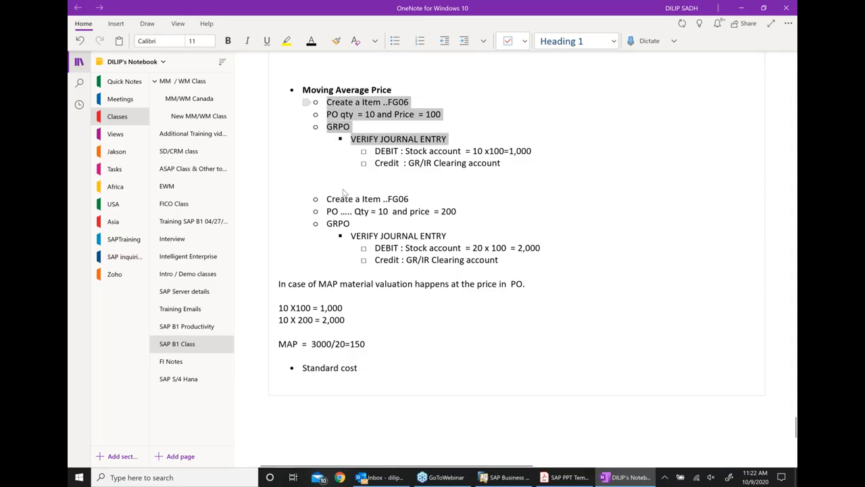
click(368, 367)
key(Return)
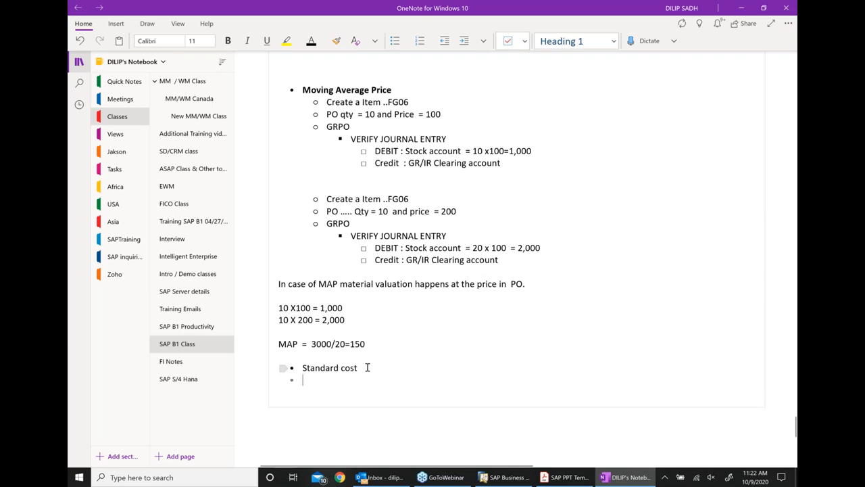
click(464, 41)
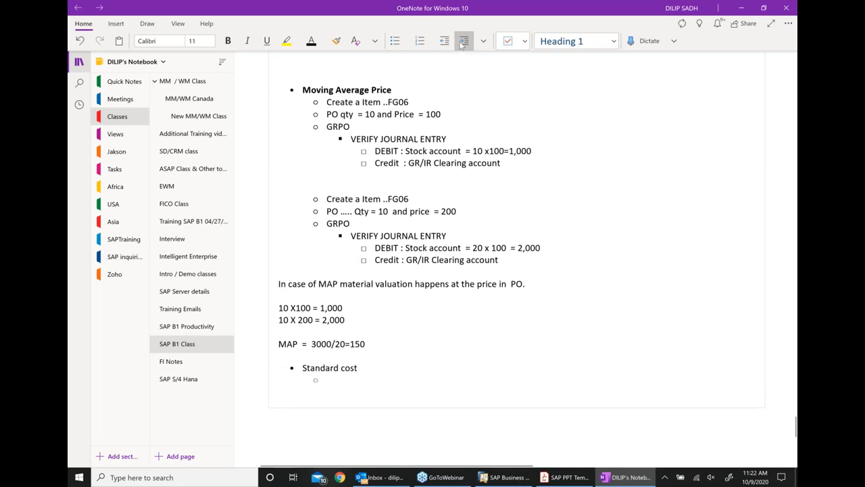
key(ctrl+v)
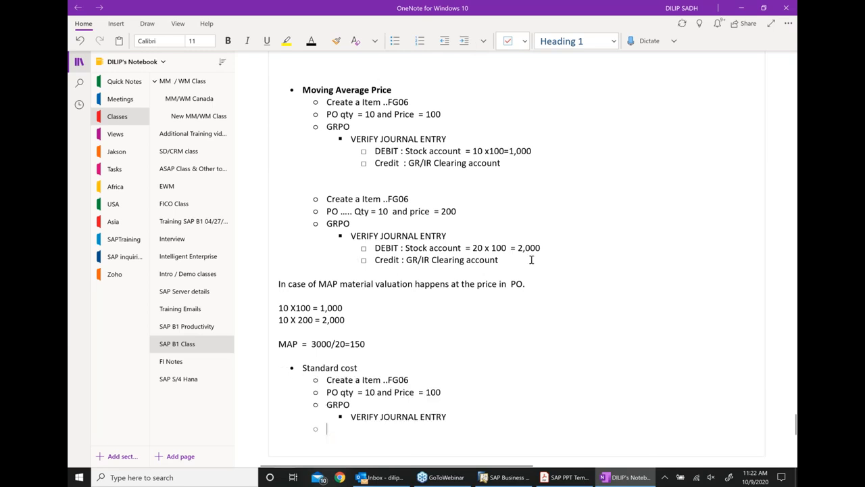
click(498, 342)
scroll(499, 342, down, 1)
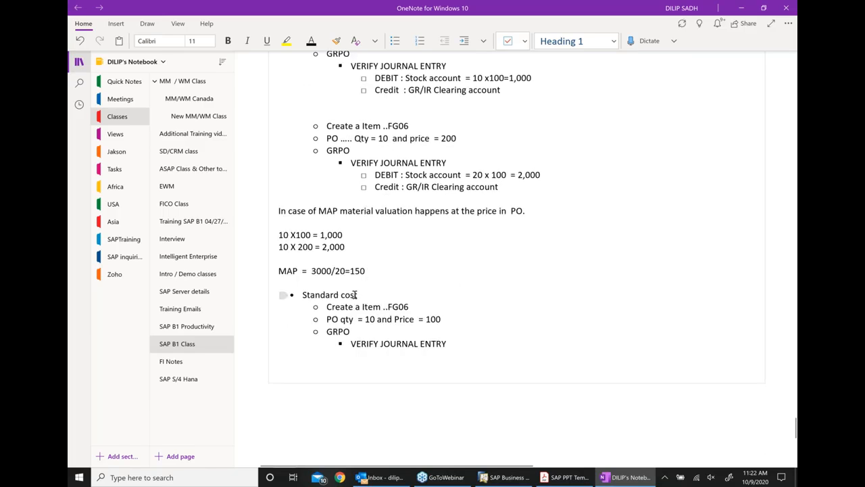
- Make the "Standard cost" heading bold
drag(354, 295, 302, 293)
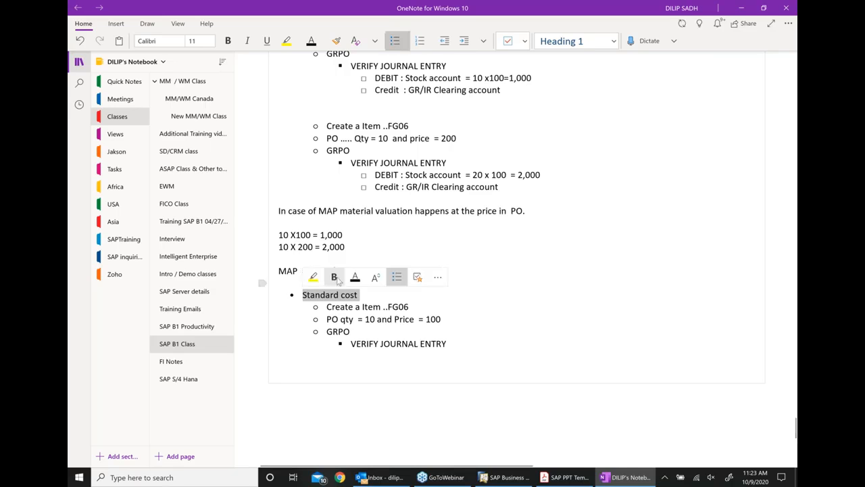
click(334, 277)
click(546, 350)
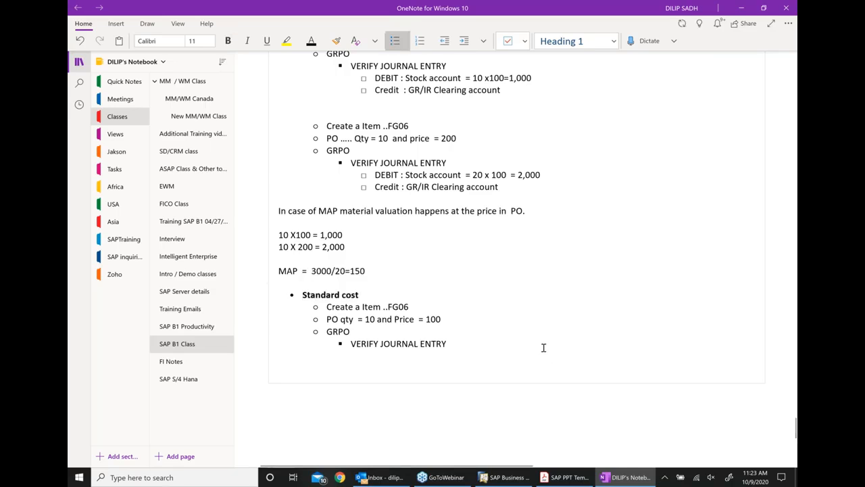
scroll(433, 207, up, 2)
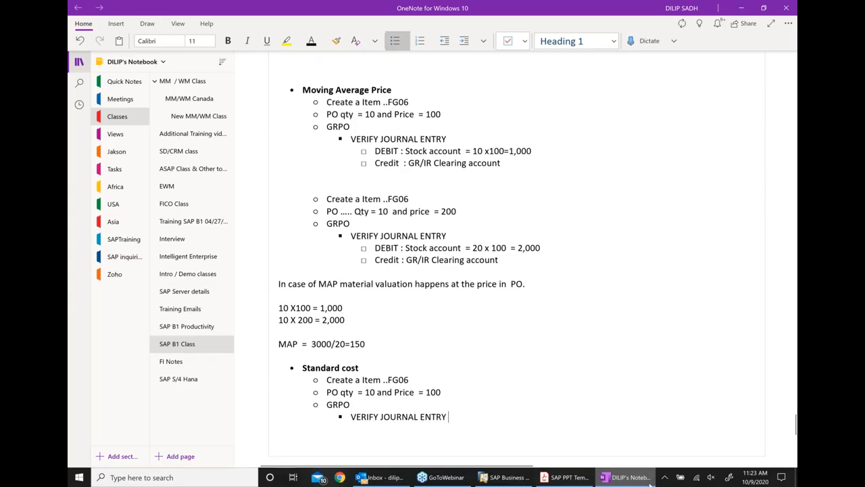
- Switch to SAP Business One and start a new item master record with item number FG07
click(520, 480)
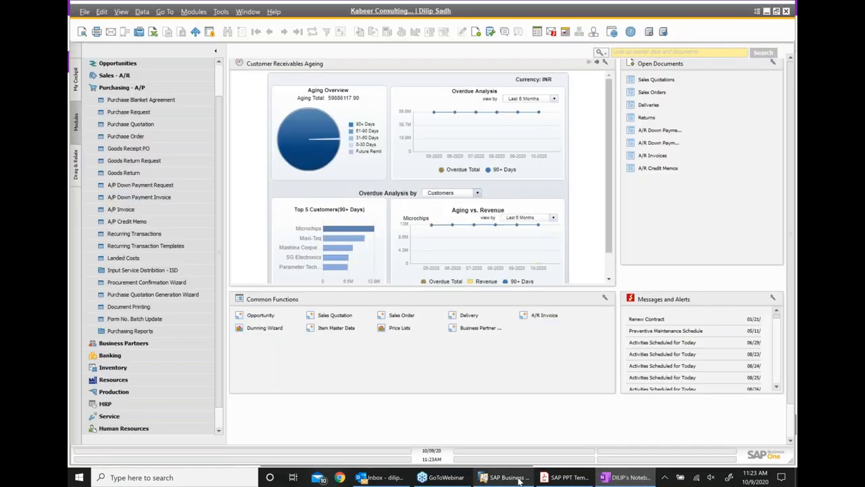
click(127, 87)
click(125, 161)
click(138, 173)
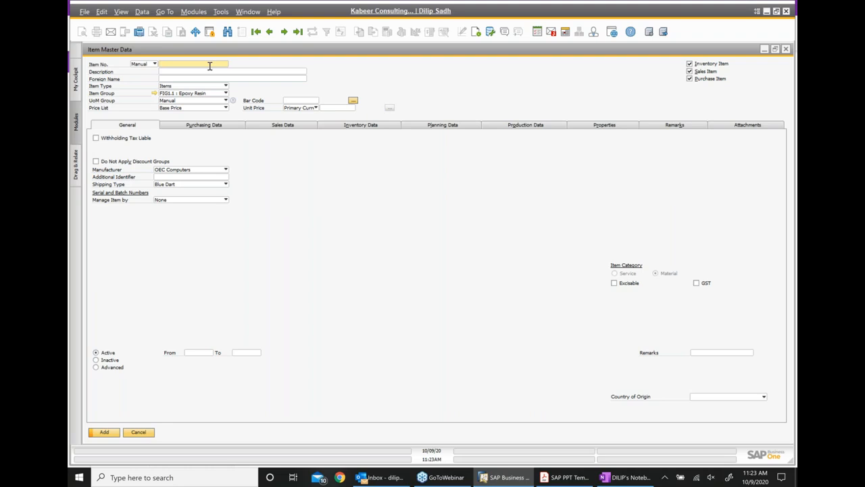
text(fg07)
key(Tab)
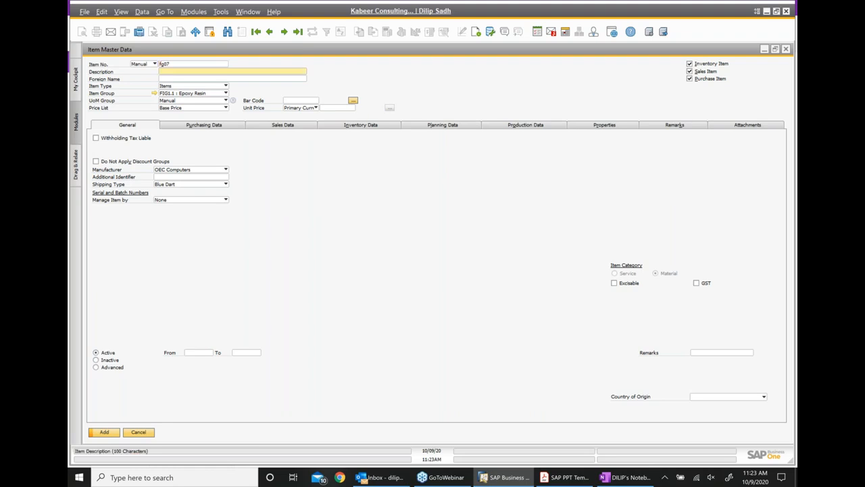
click(183, 63)
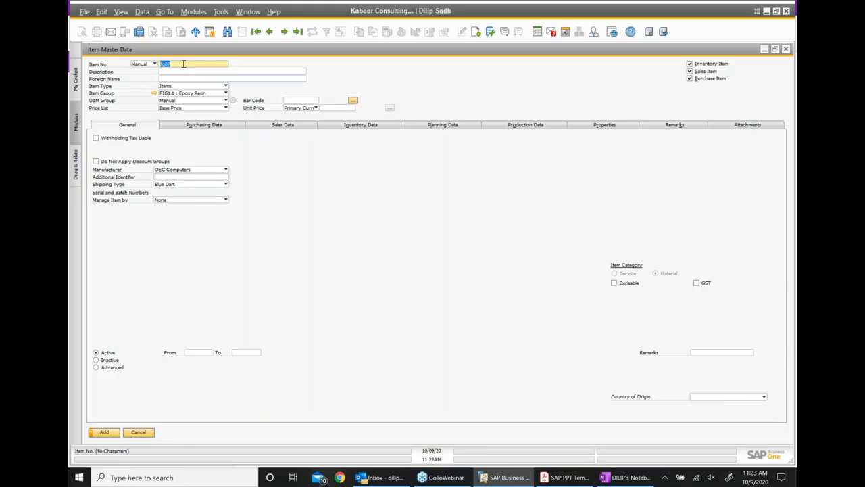
text(FG07)
key(Tab)
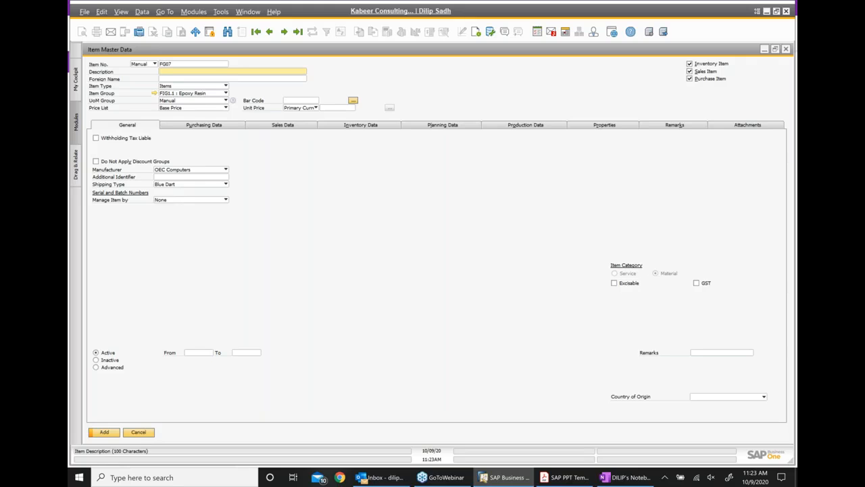
- Enter "Item - Standar price" as the description of item FG07
text(Item -)
key(BackSpace)
text(STti)
key(BackSpace)
key(BackSpace)
text(andar price)
- Check FG07's valuation method, assign the item to group FG-Epoxy, and review that group's setup
click(382, 129)
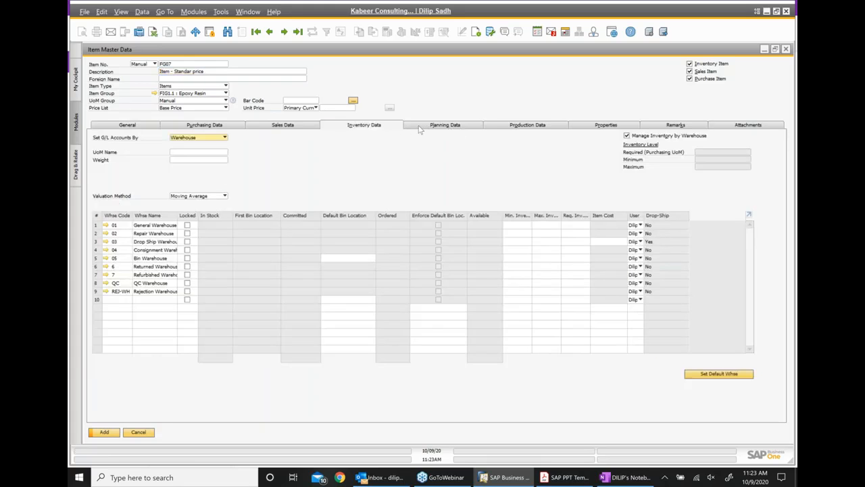
click(125, 128)
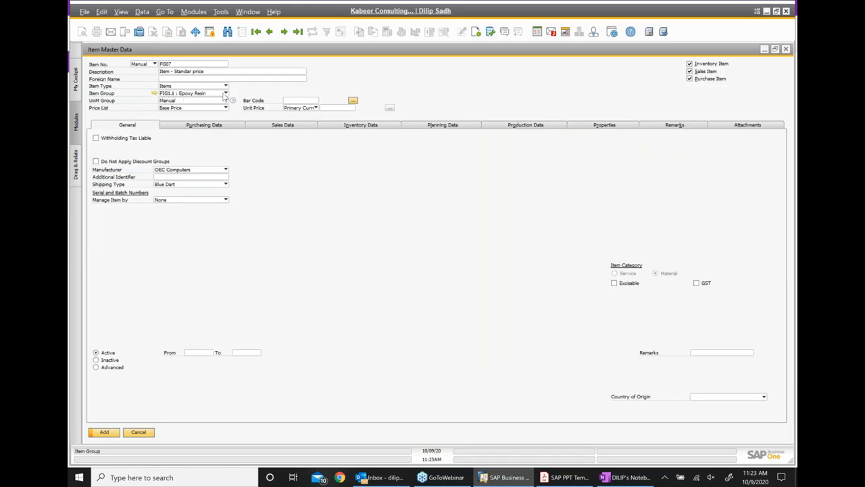
click(225, 93)
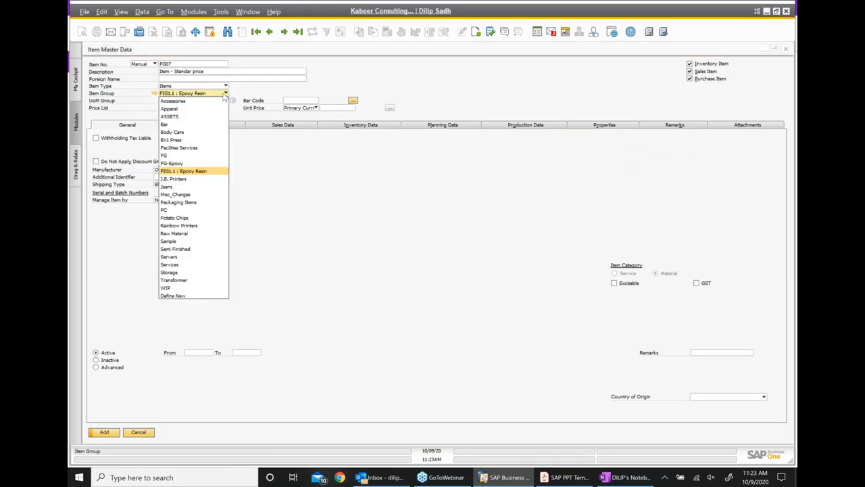
click(177, 163)
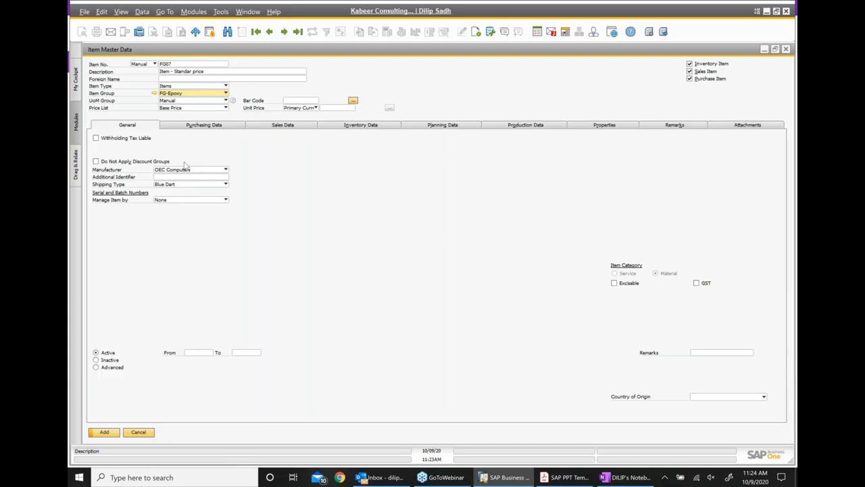
click(334, 250)
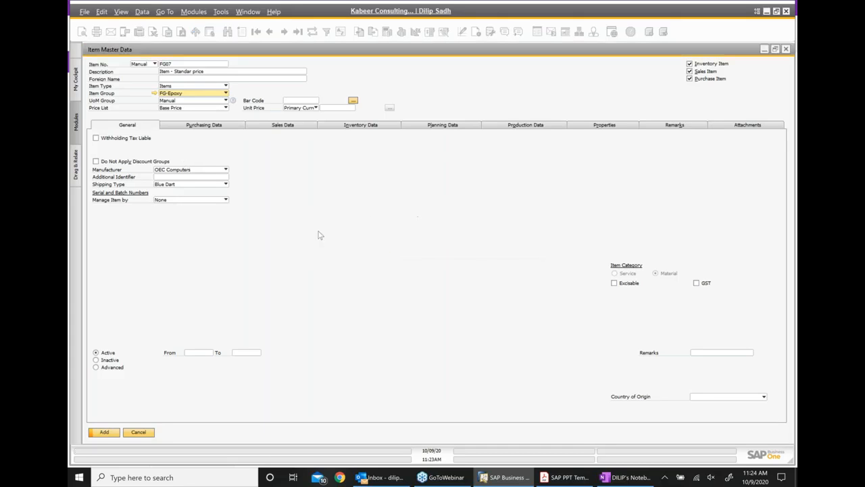
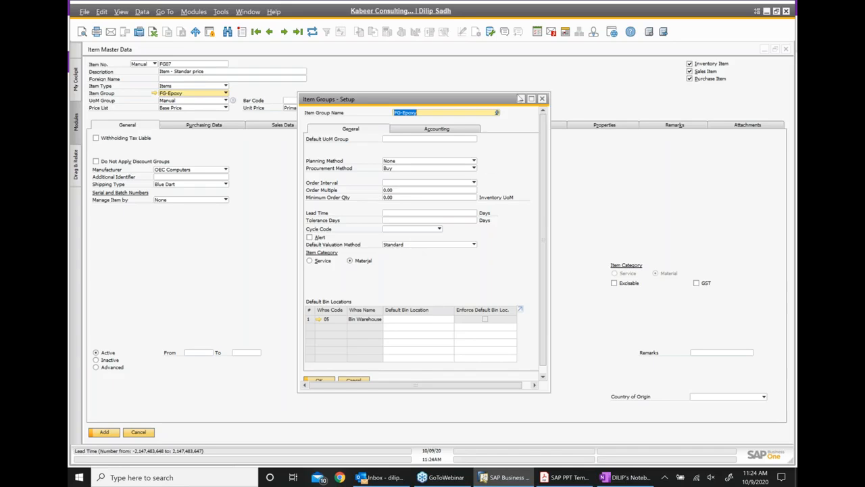
click(542, 99)
- Set both the purchasing UoM and the sales UoM of item FG07 to EA
click(198, 127)
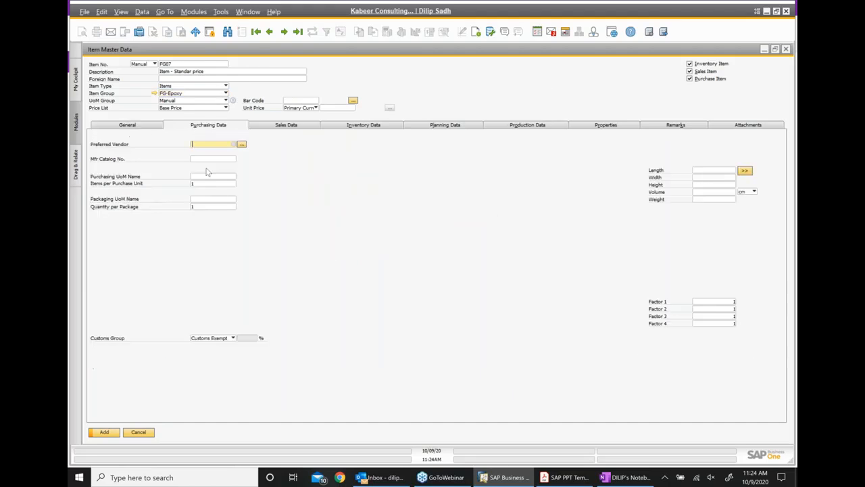
click(198, 177)
text(ea)
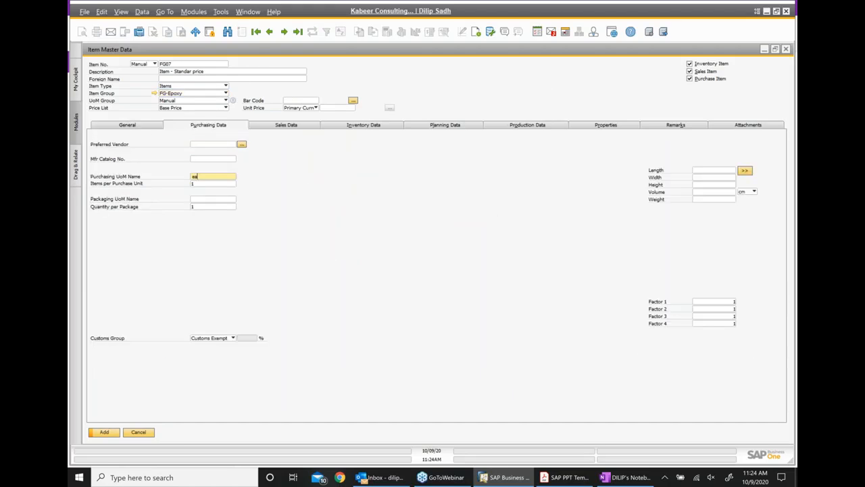
key(BackSpace)
key(BackSpace)
text(EA)
click(286, 125)
click(207, 179)
text(EA)
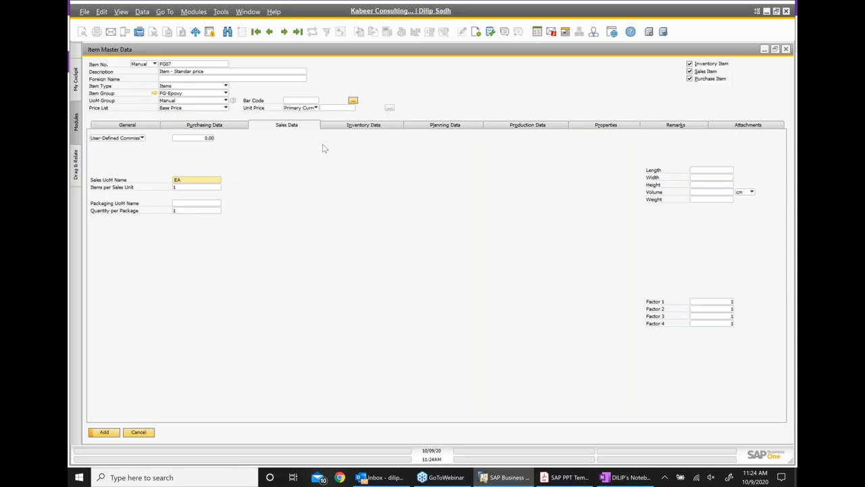
- Set FG07's inventory UoM to EA and add the item, acknowledging the standard cost message
click(364, 124)
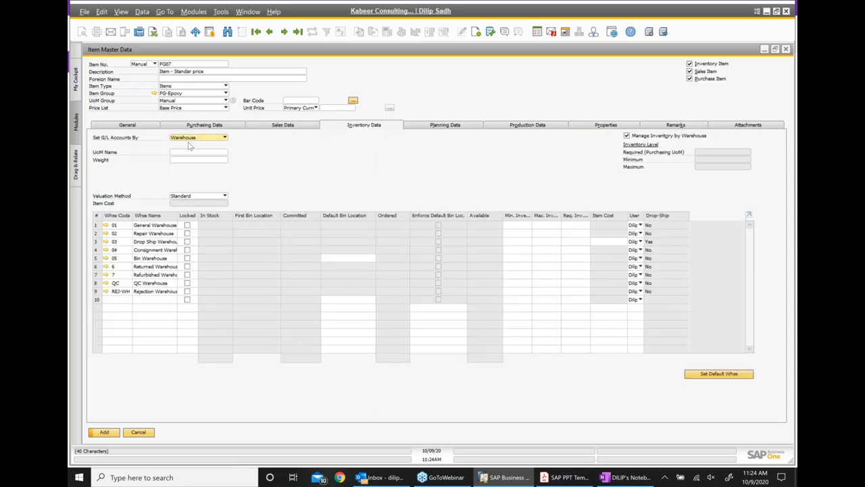
click(187, 153)
text(EA)
click(105, 433)
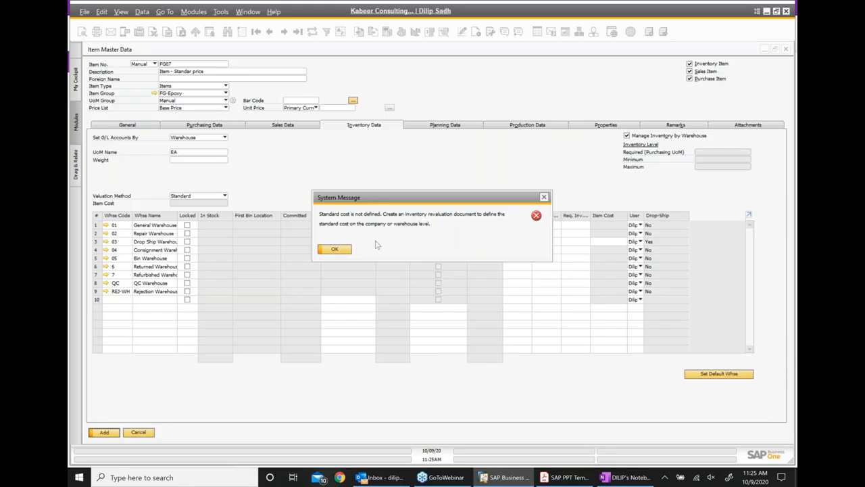
click(335, 250)
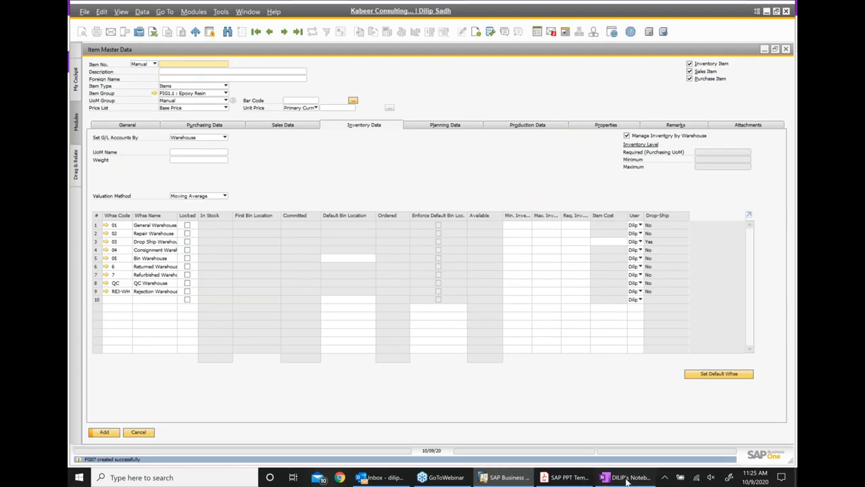
- Switch to the OneNote notes and change the item under Standard cost to FG07
click(627, 477)
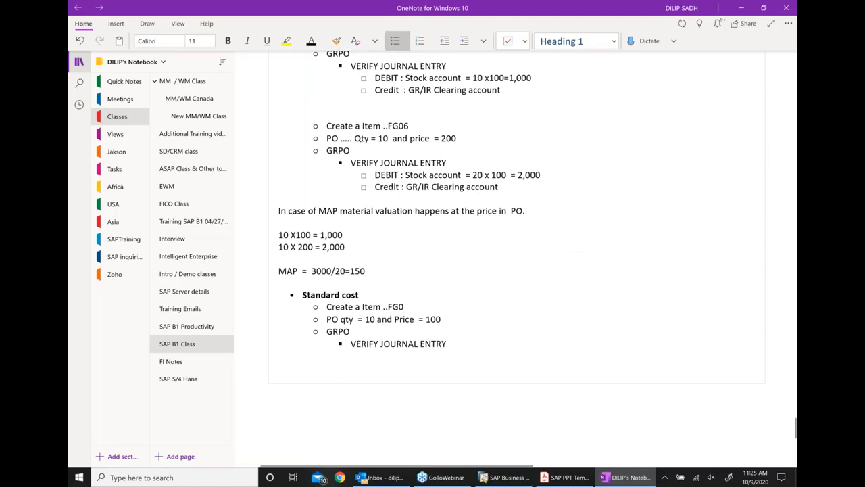
text(07)
key(BackSpace)
key(BackSpace)
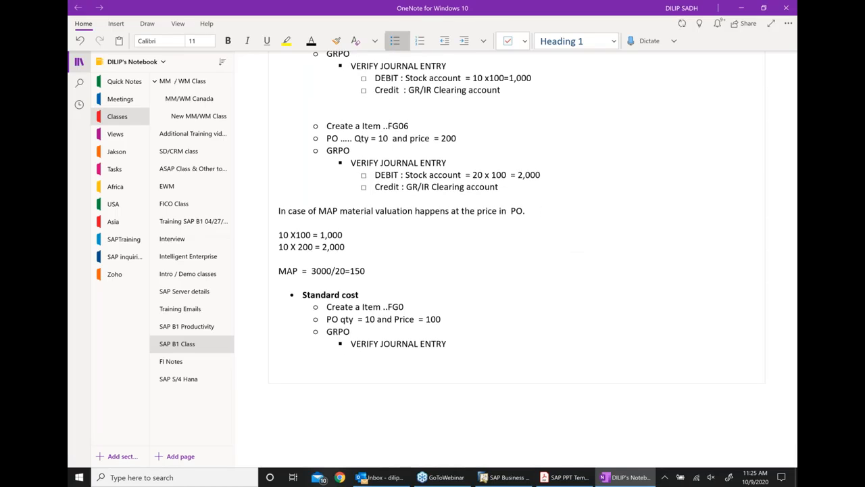
text(7)
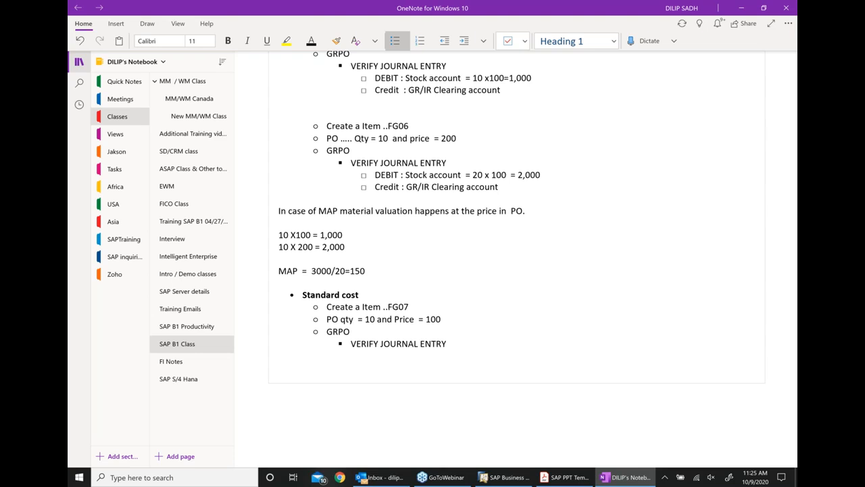
- Switch to SAP Business One, close the item master data, and start a price change inventory revaluation for item FG07
click(505, 478)
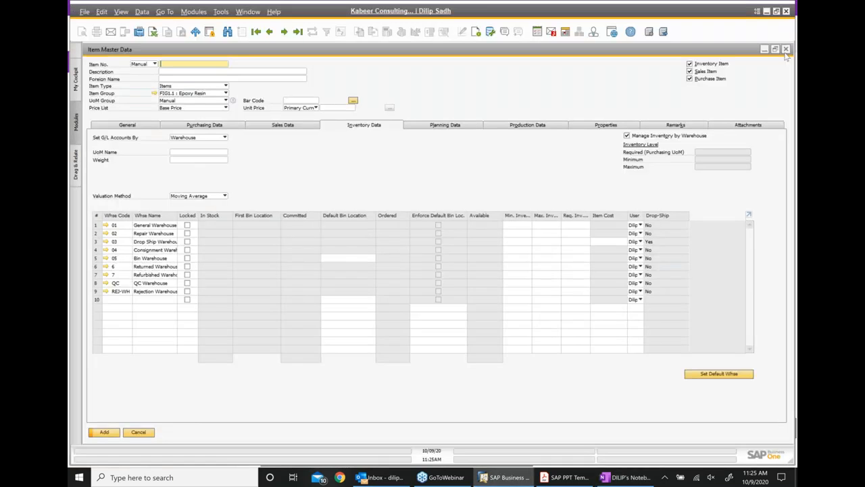
click(785, 50)
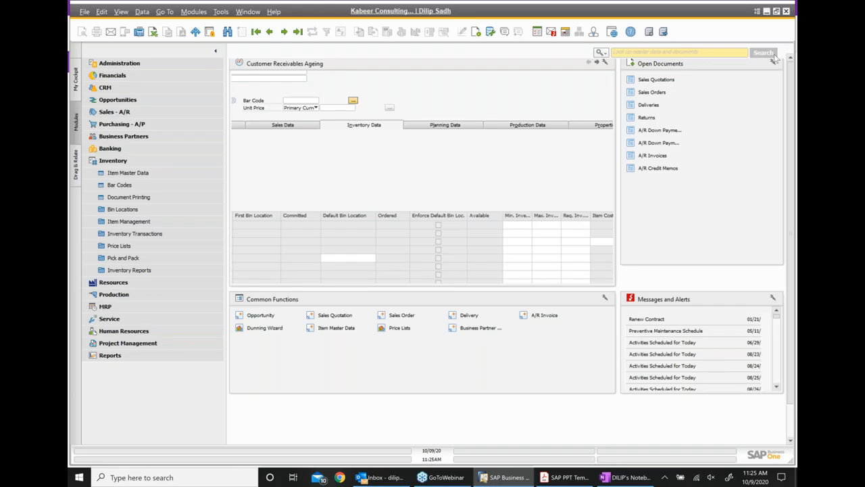
click(135, 233)
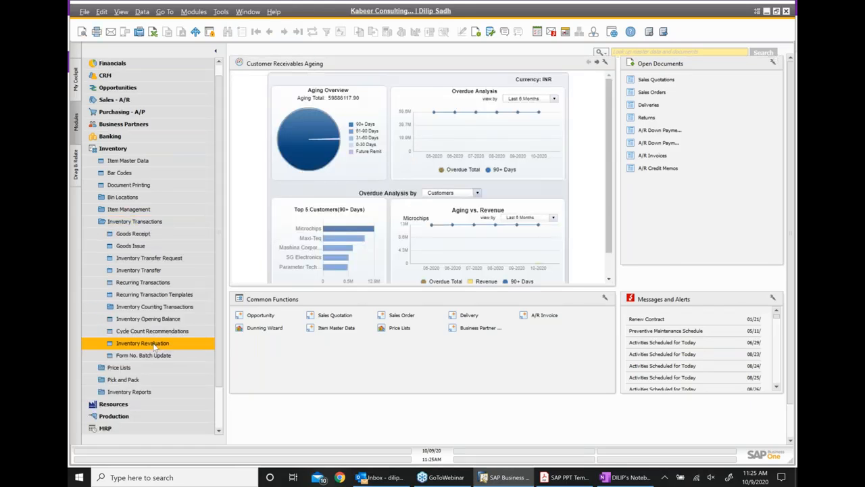
click(154, 343)
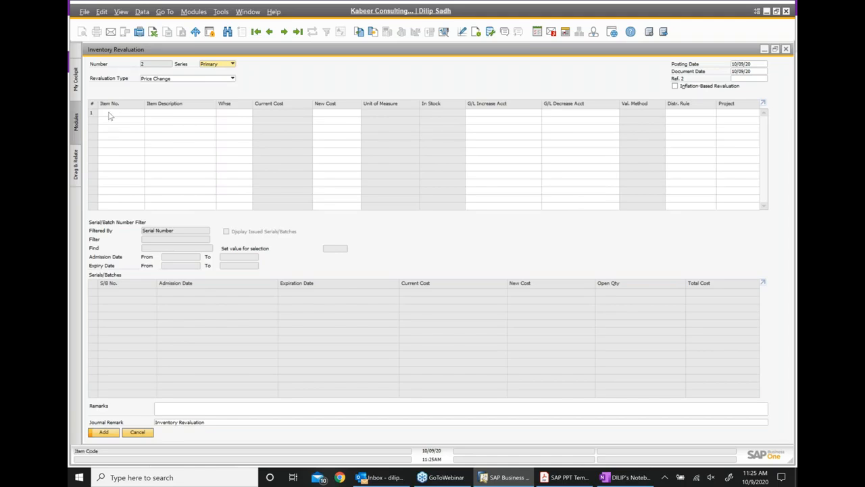
click(109, 115)
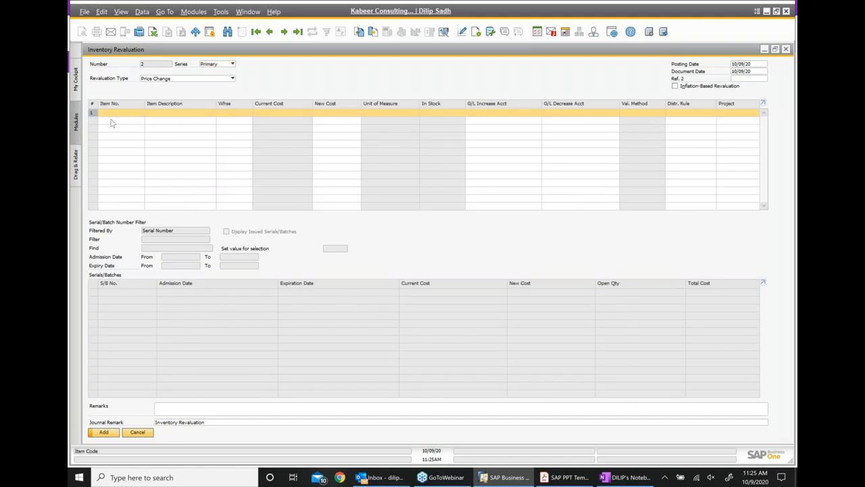
text(FG07)
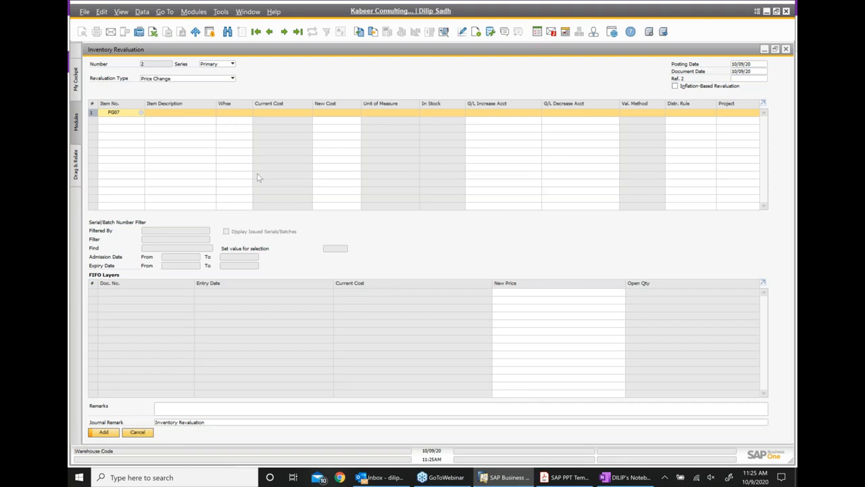
- Set FG07's new cost to INR 100, add the revaluation document, and close it
click(338, 113)
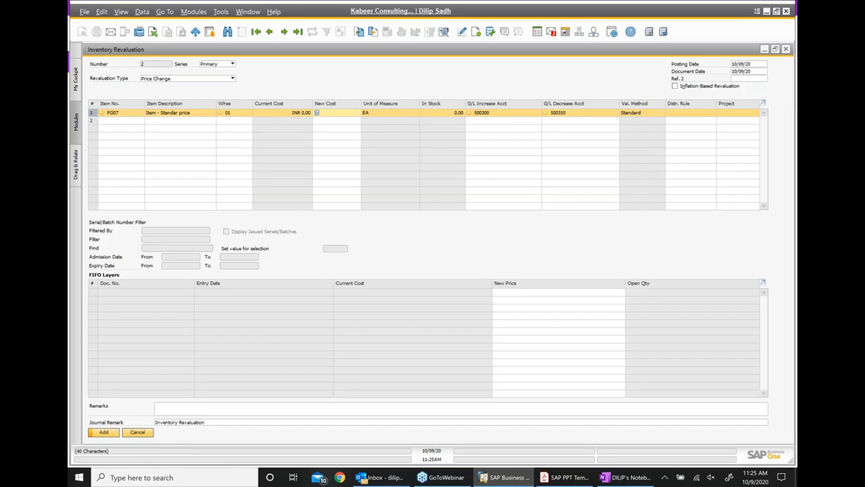
text(100)
click(179, 237)
click(105, 432)
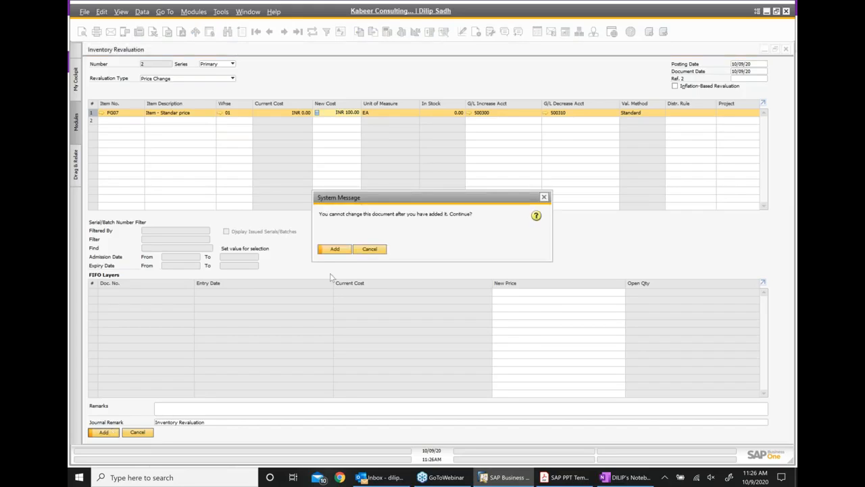
click(340, 249)
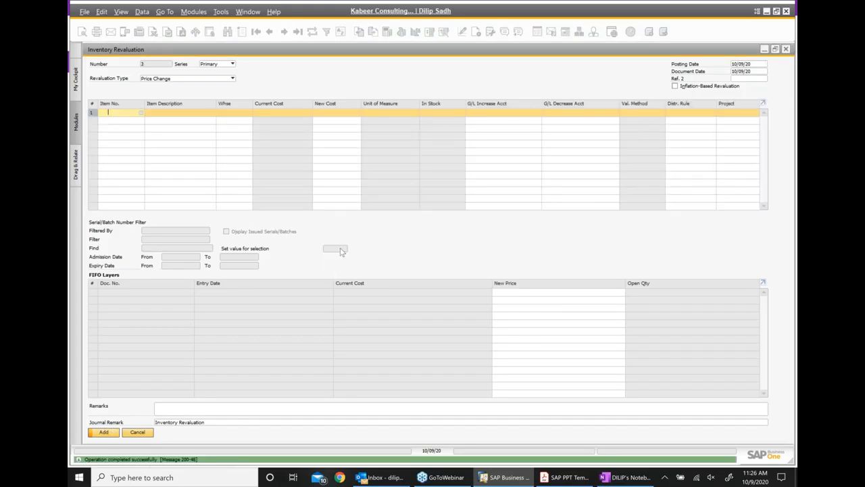
click(786, 50)
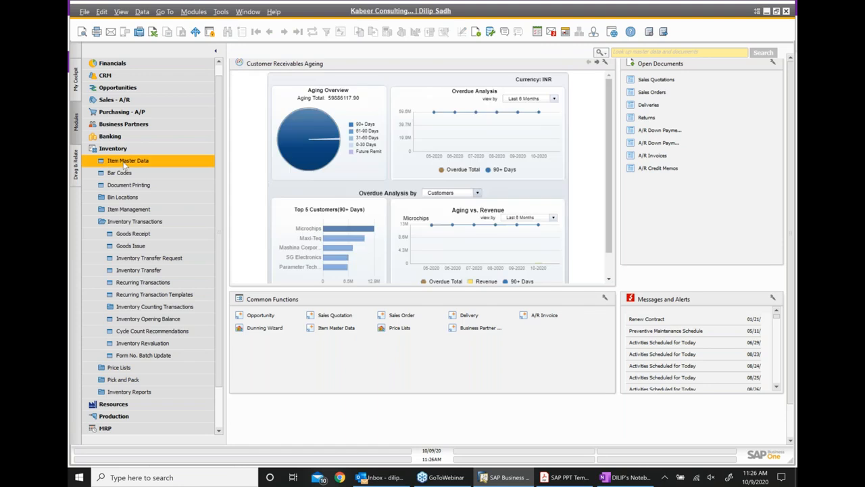
- Look up item FG07 in the item master data and check its item cost per warehouse
click(125, 161)
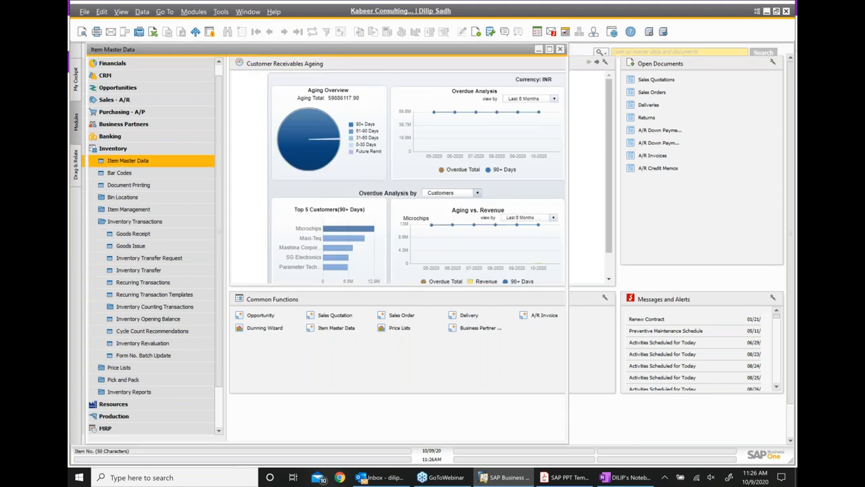
text(FG07)
key(Return)
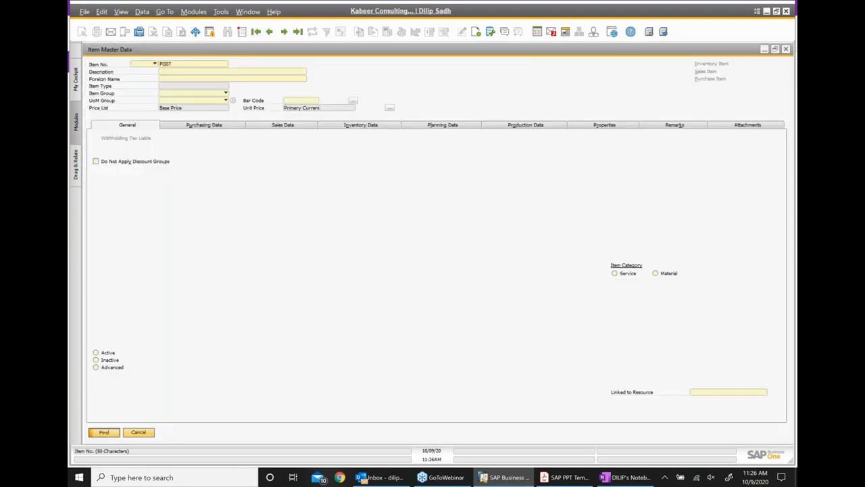
click(371, 127)
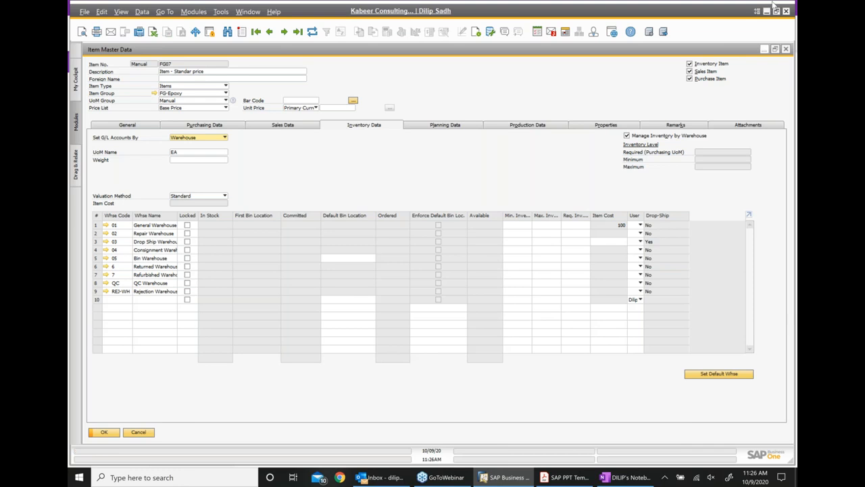
click(786, 49)
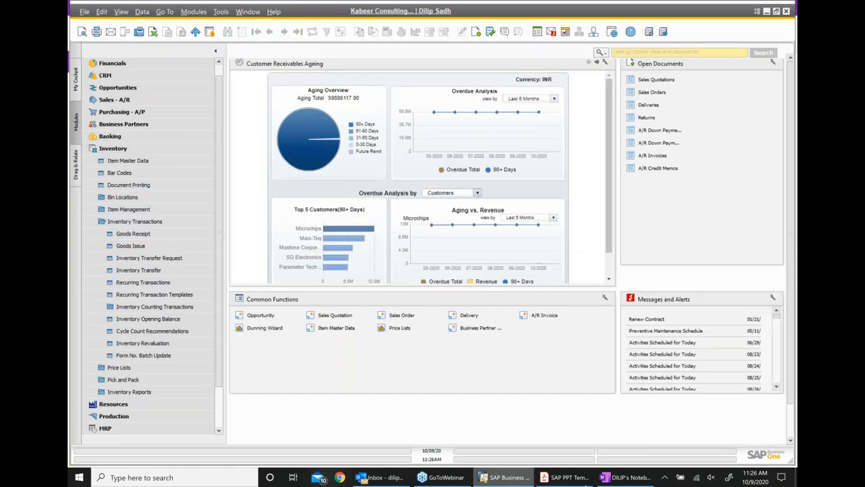
- Switch to the OneNote notes and review the moving average price and standard cost scenarios
click(628, 477)
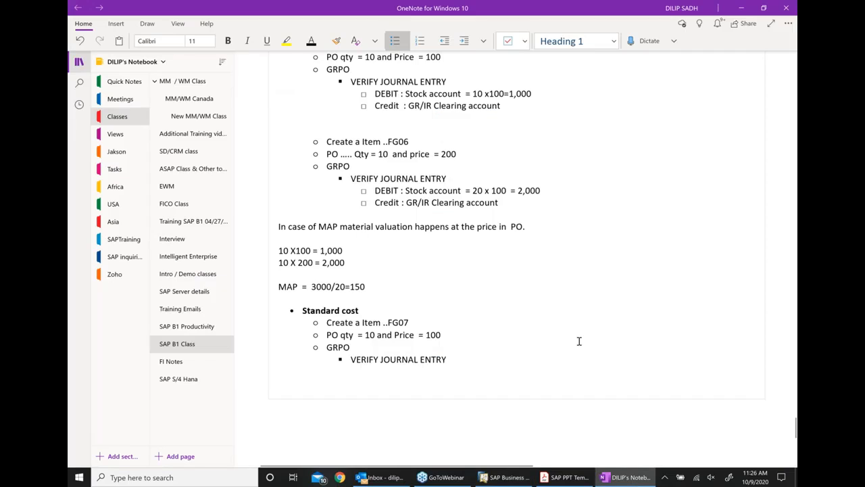
scroll(579, 341, up, 1)
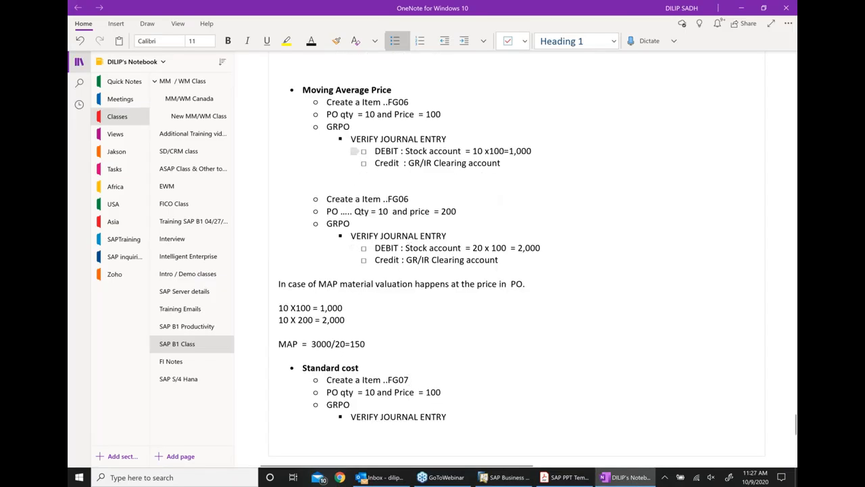
scroll(355, 120, down, 1)
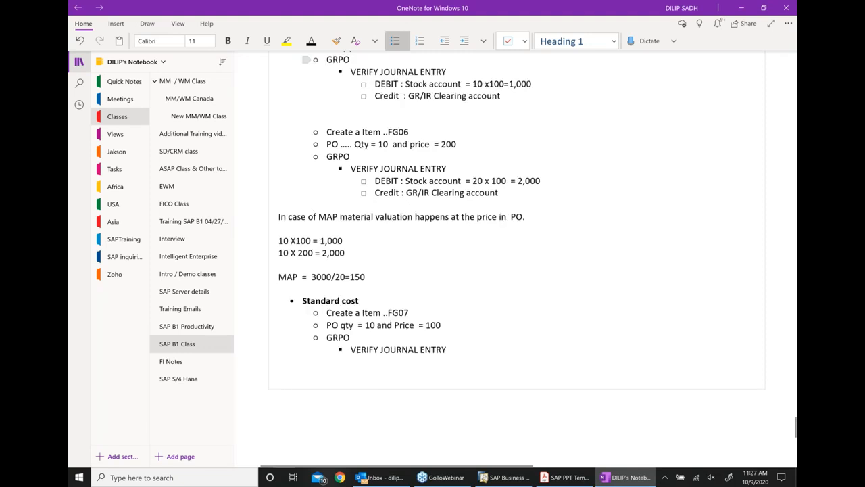
scroll(355, 121, up, 1)
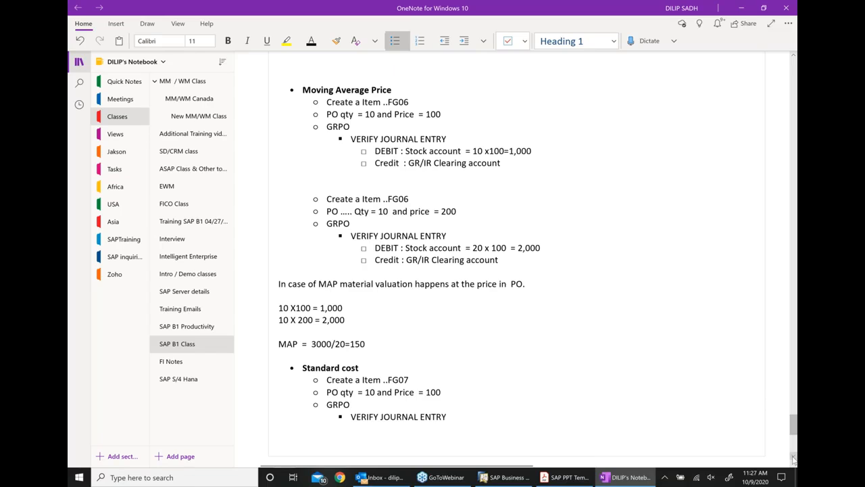
click(794, 459)
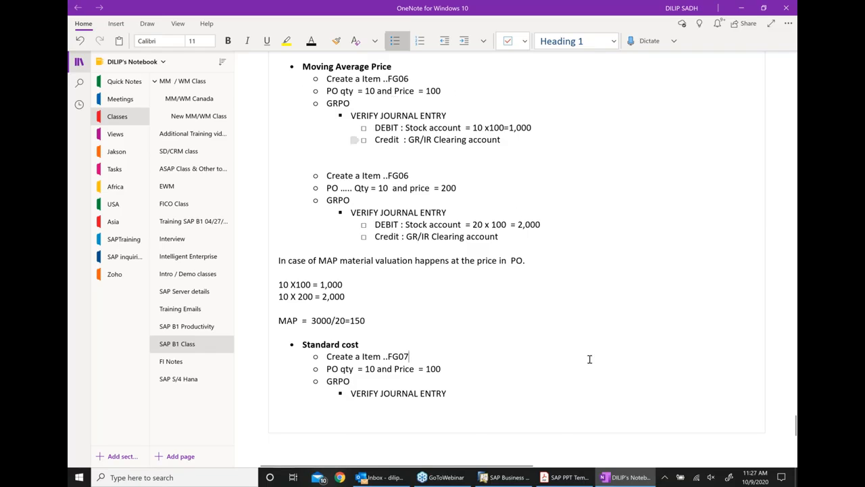
- Switch to SAP Business One and create a purchase order for vendor V10000, Acme Associates
mouse_move(511, 480)
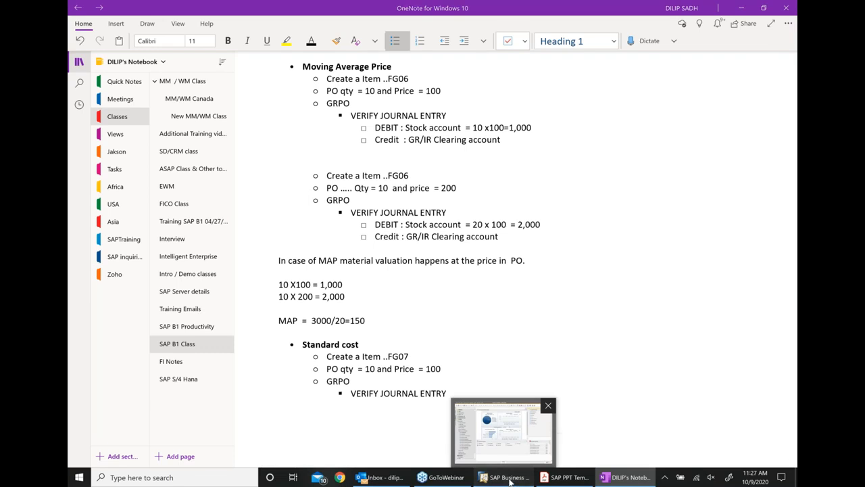
click(512, 480)
click(122, 112)
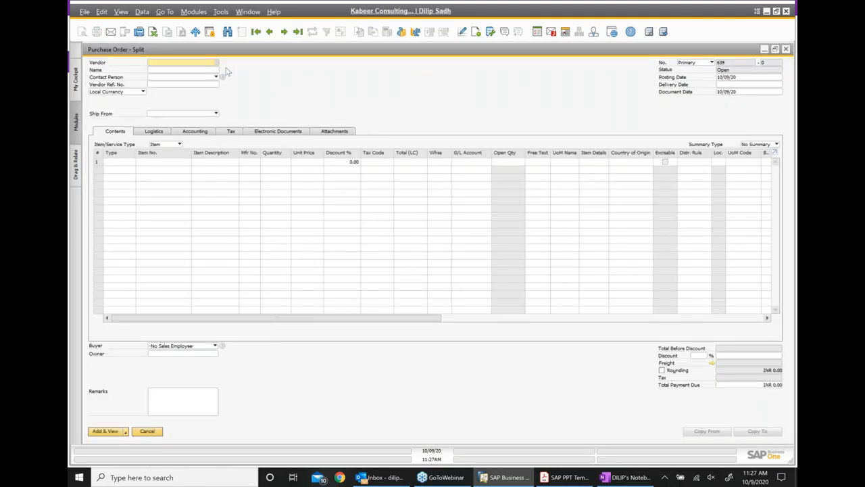
key(Tab)
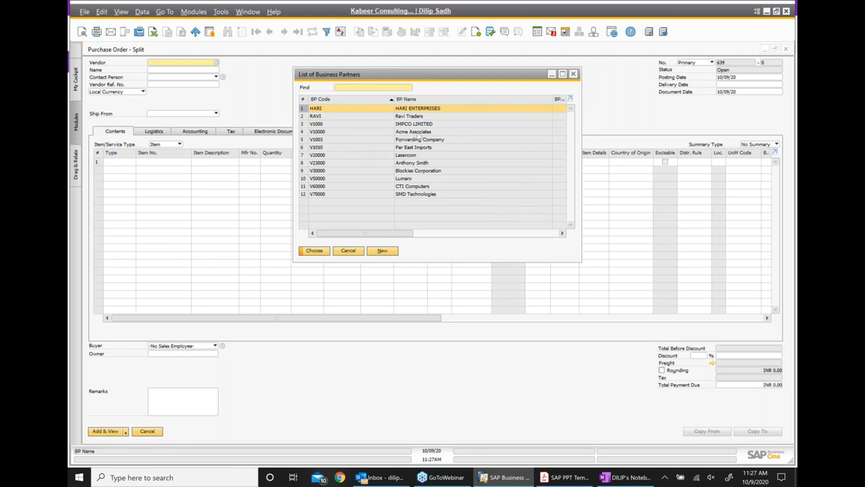
double_click(413, 132)
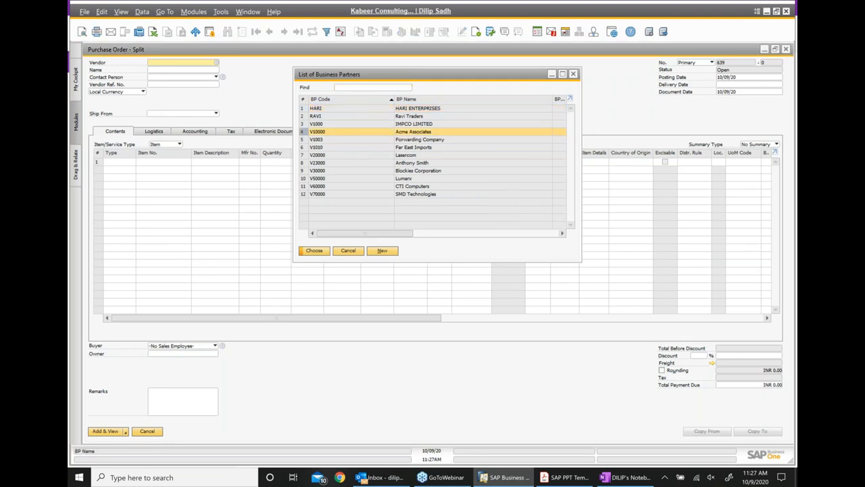
- Enter item FG07 with quantity 10 and unit price 100 in the purchase order and add it
text(FG07)
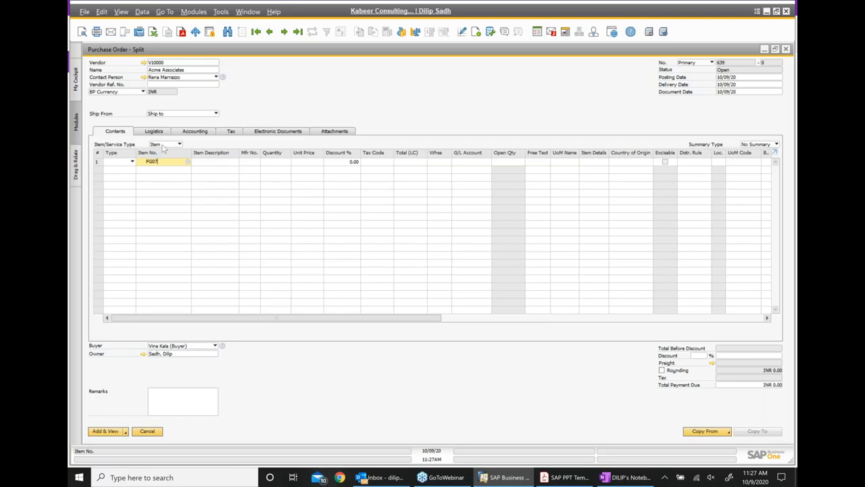
click(177, 171)
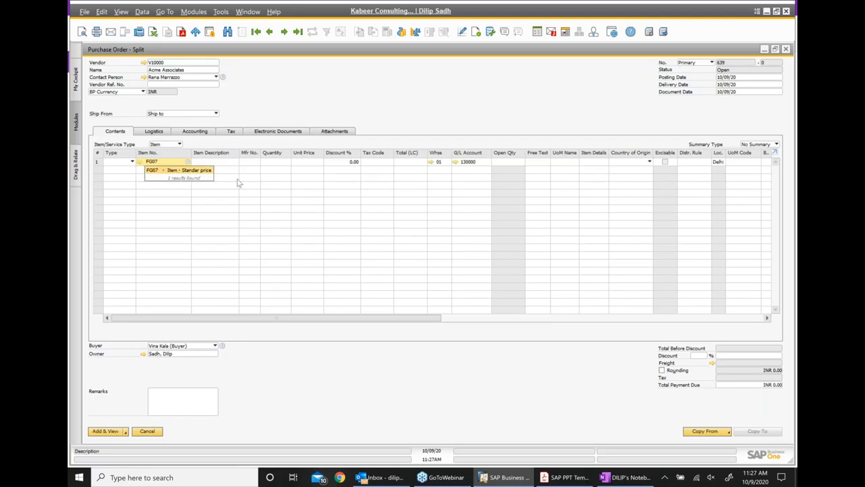
click(286, 163)
text(1)
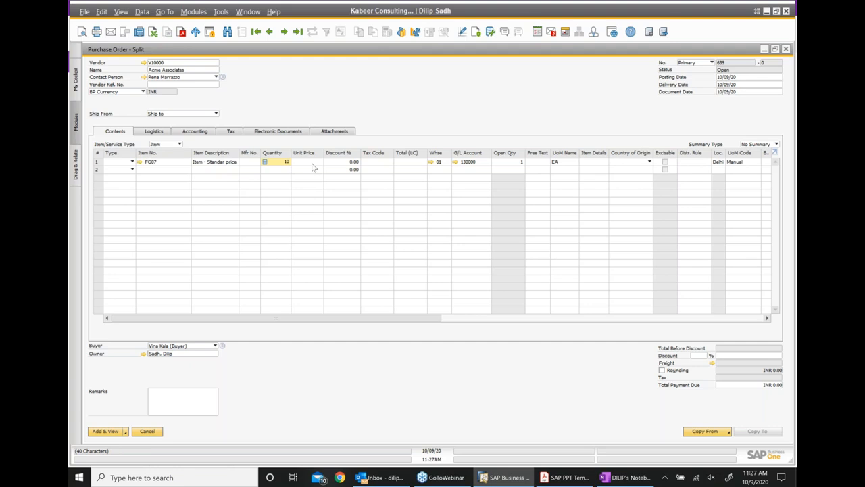
click(312, 163)
text(100)
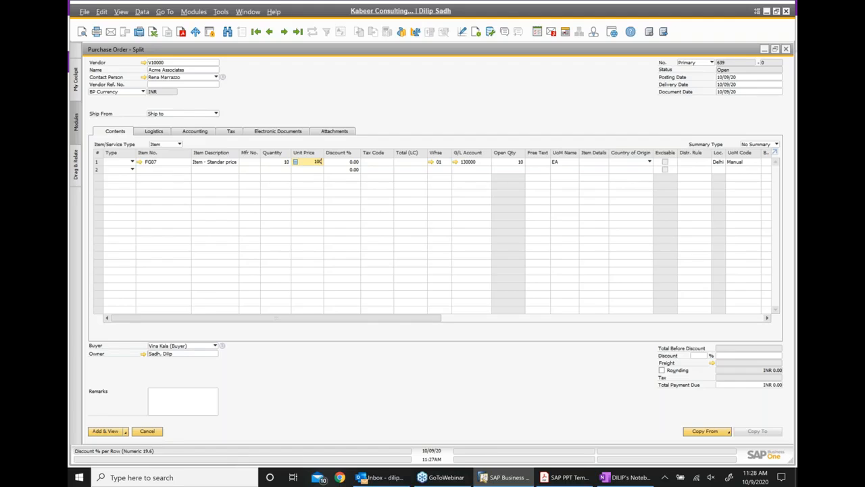
click(106, 431)
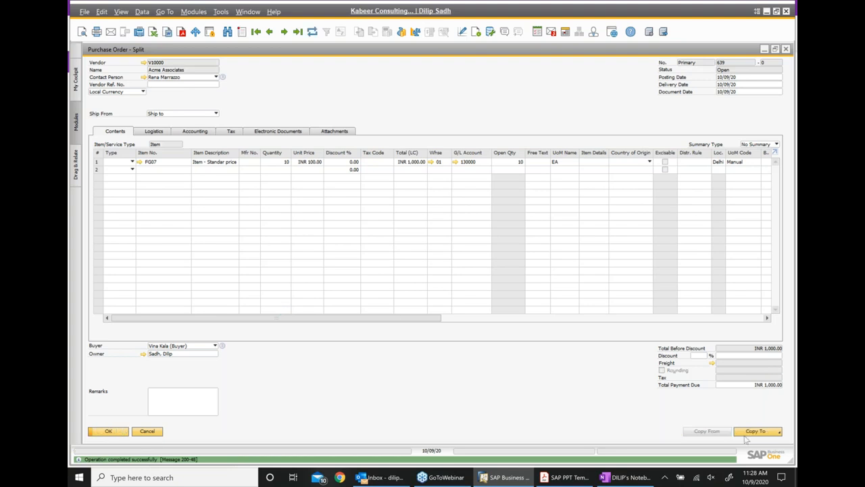
- Receive the purchase order through a goods receipt PO and open the receipt's journal entry
click(747, 434)
click(747, 419)
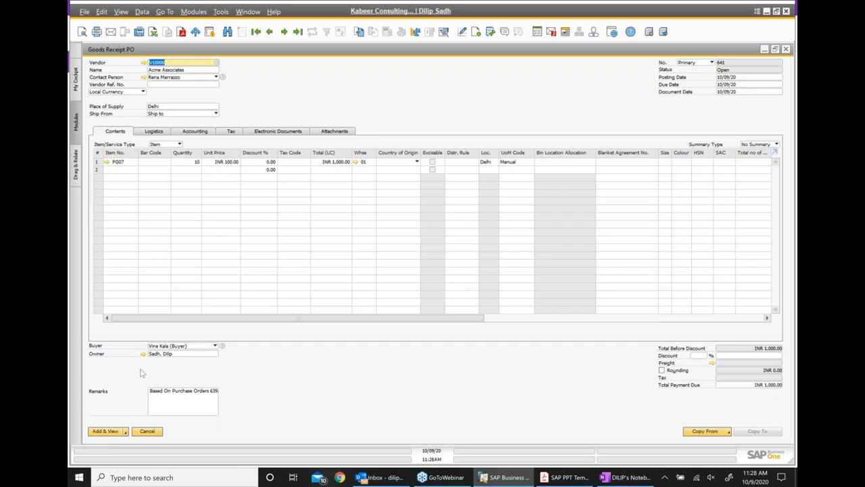
click(105, 431)
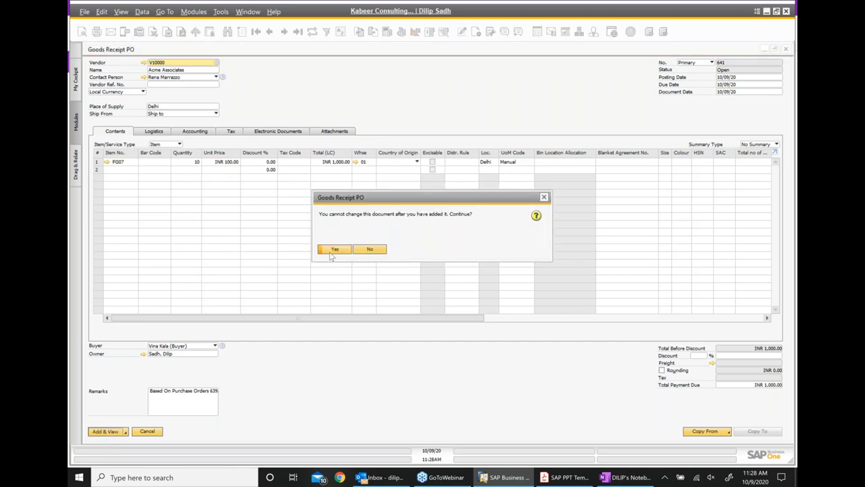
click(333, 249)
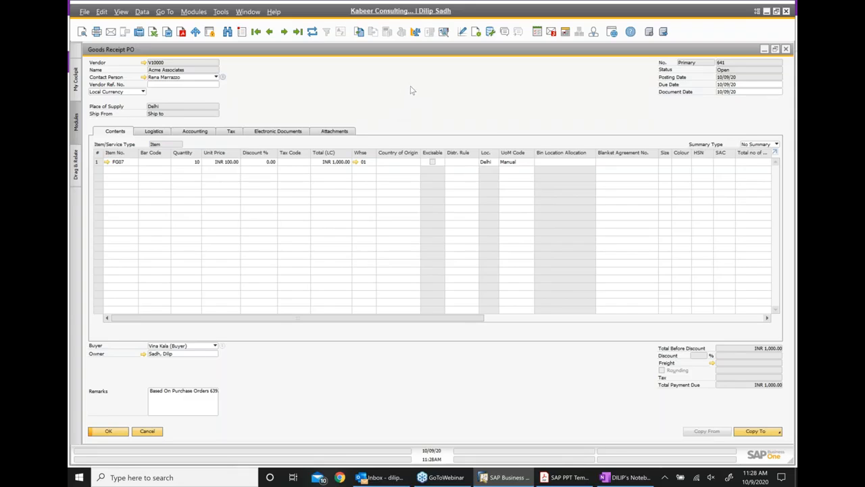
right_click(411, 90)
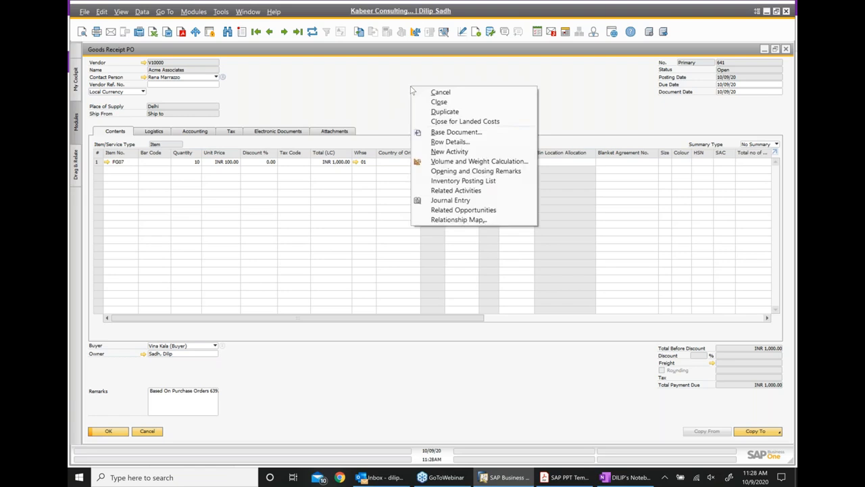
click(459, 203)
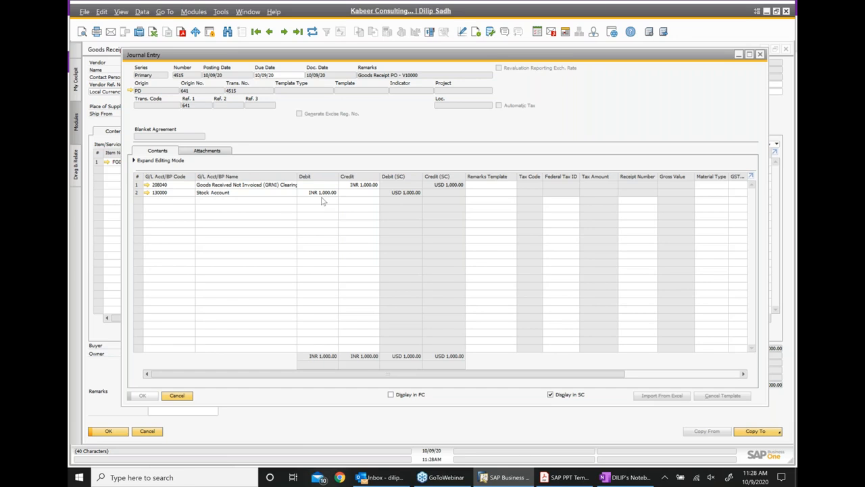
- Switch to the OneNote notes and copy the first FG06 scenario's debit and credit lines beneath the journal entry bullet under Standard cost
click(617, 479)
drag(501, 139, 370, 128)
key(ctrl+c)
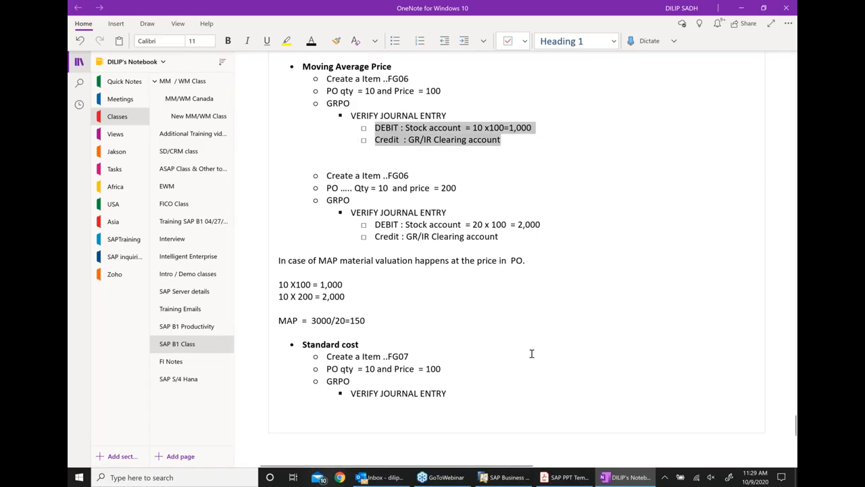
scroll(532, 353, down, 1)
scroll(531, 358, down, 4)
click(464, 318)
key(Return)
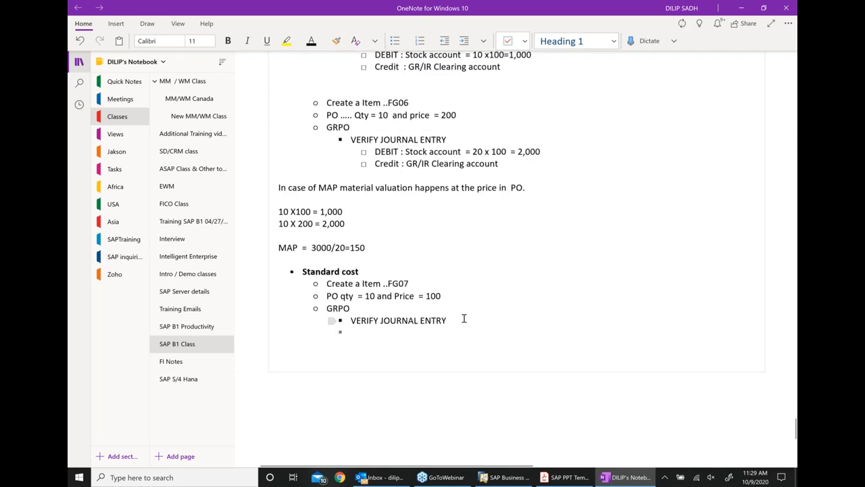
scroll(437, 138, right, 3)
click(463, 41)
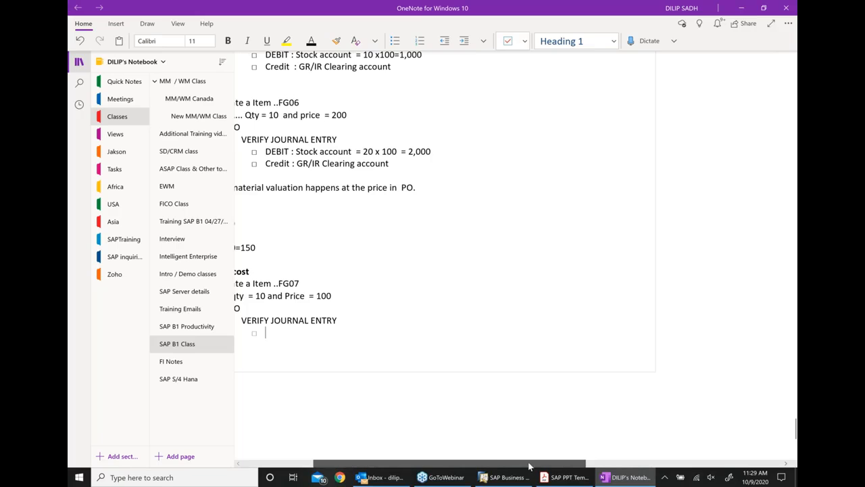
drag(524, 464, 464, 464)
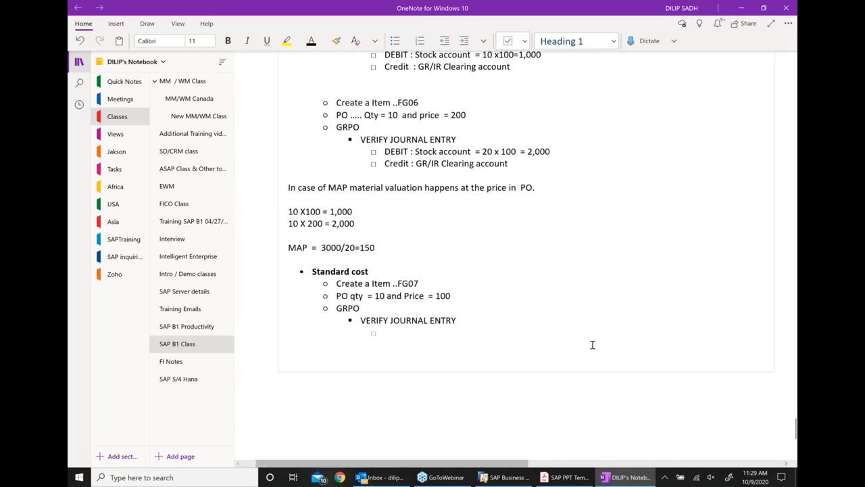
key(ctrl+v)
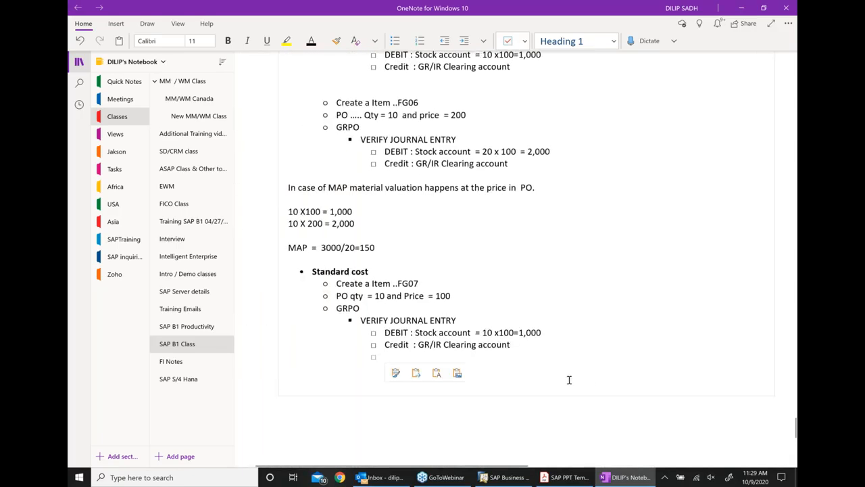
click(569, 380)
click(469, 187)
- Switch to SAP Business One, close the open document windows, and start a purchase order for vendor V10000, Acme Associates
click(505, 477)
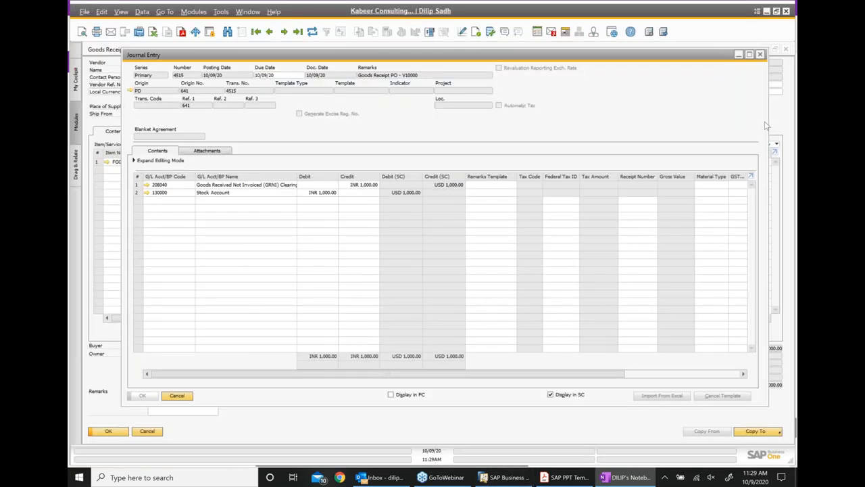
click(761, 55)
click(786, 51)
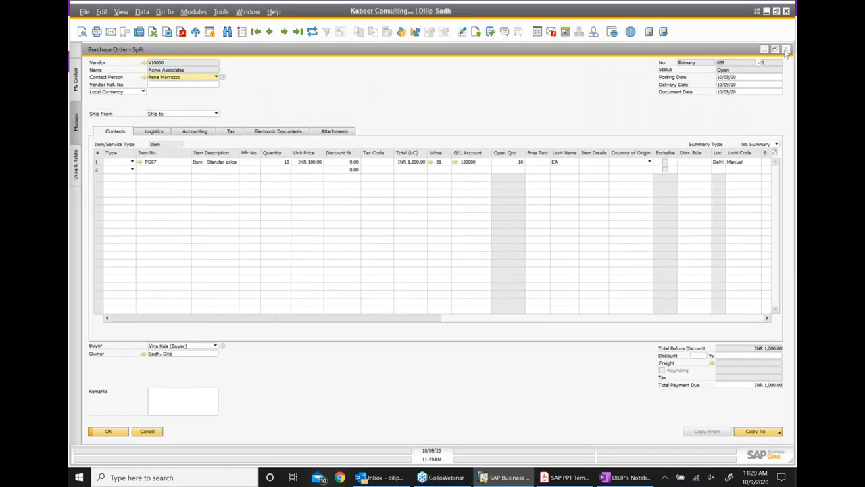
click(786, 50)
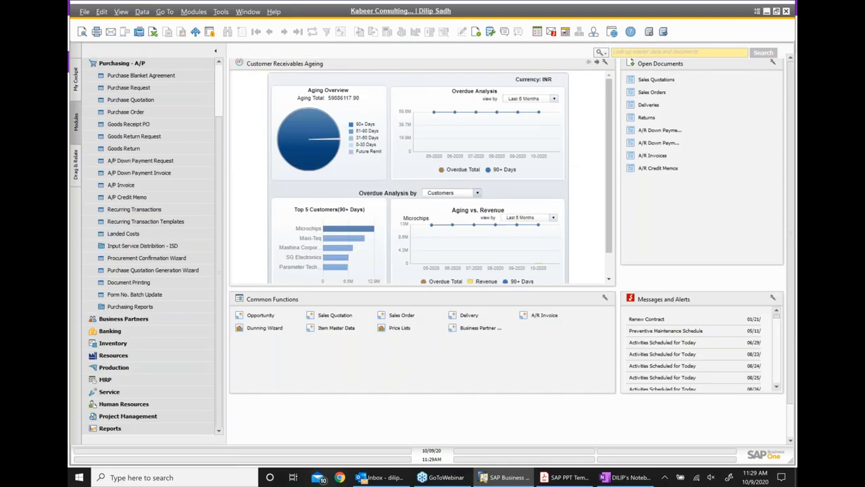
click(159, 112)
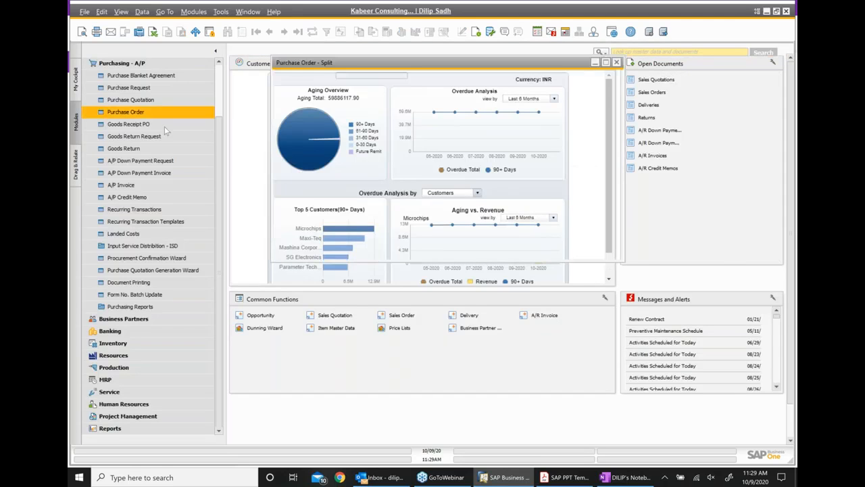
key(Tab)
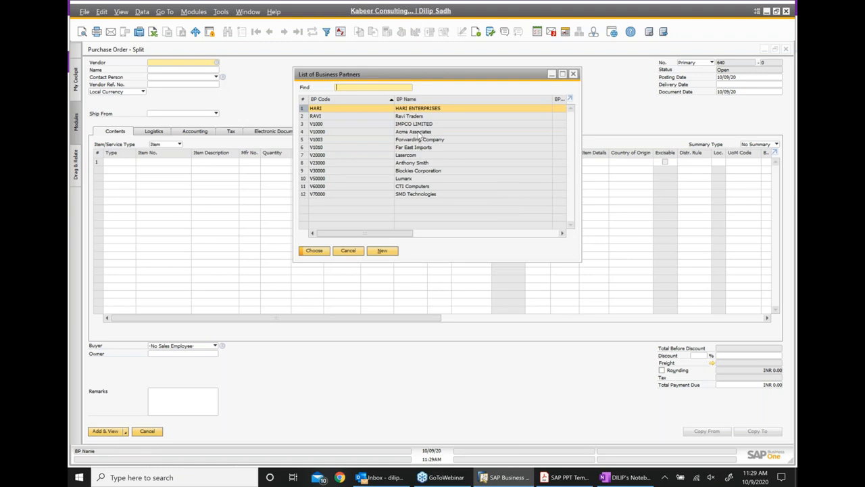
click(420, 132)
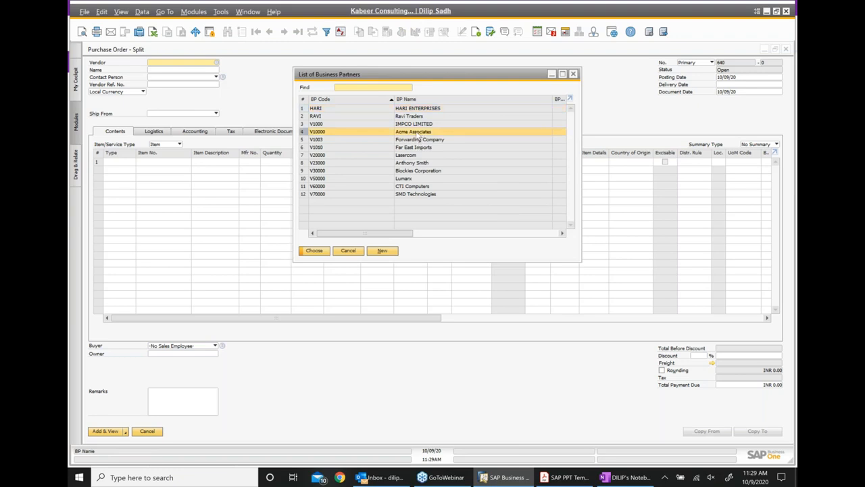
- Enter item FG07 with quantity 10 and unit price 200 in the purchase order and add it
click(283, 138)
text(FG07)
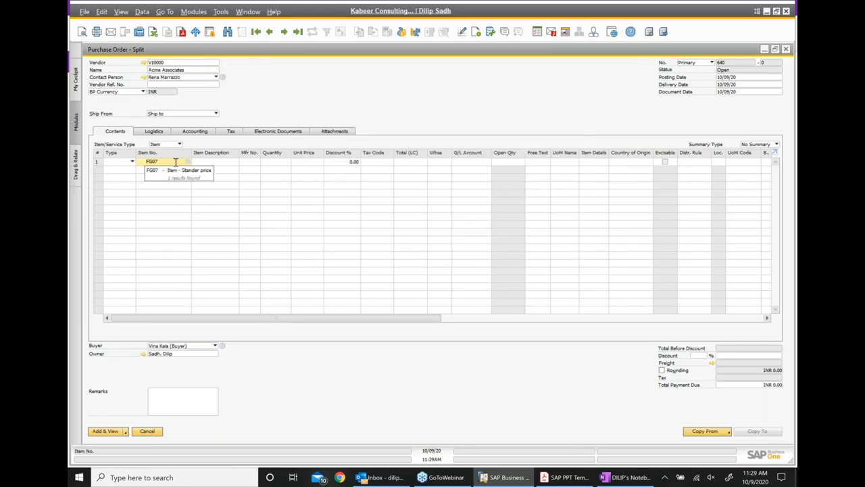
click(203, 170)
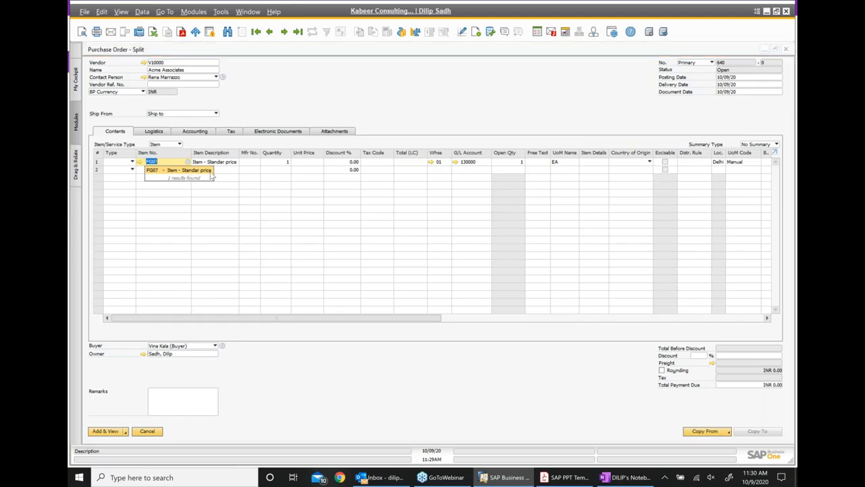
click(290, 163)
text(10)
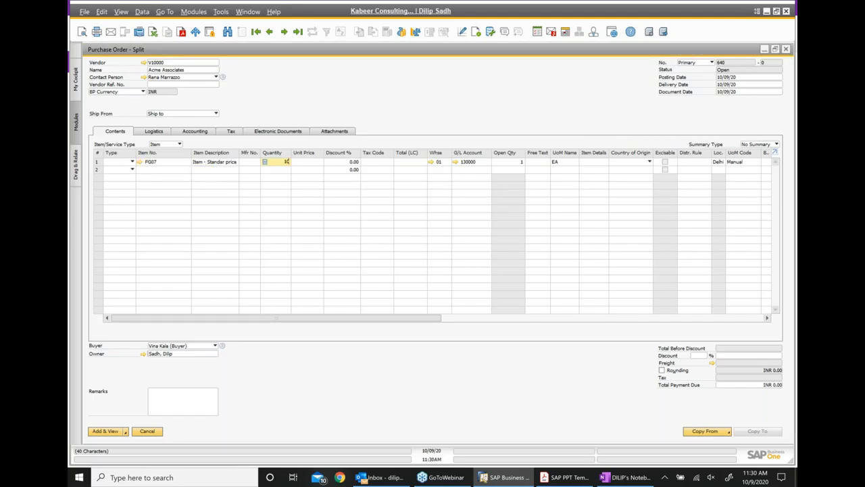
click(308, 164)
text(2)
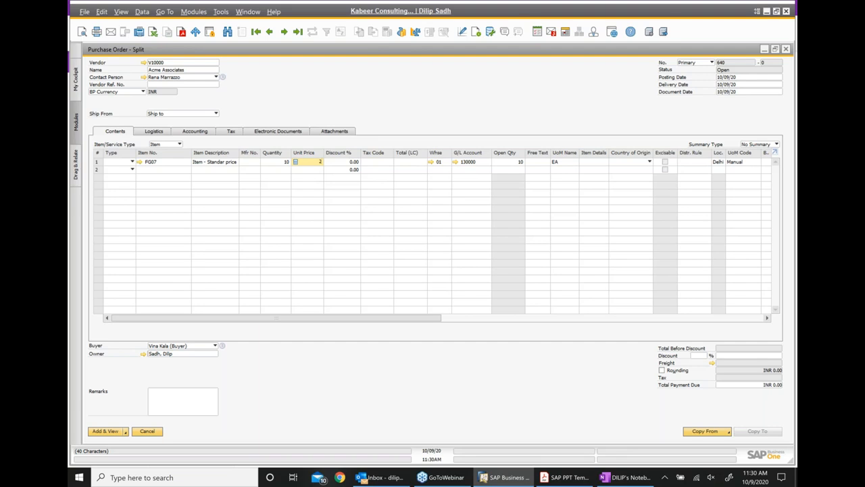
text(5)
click(107, 431)
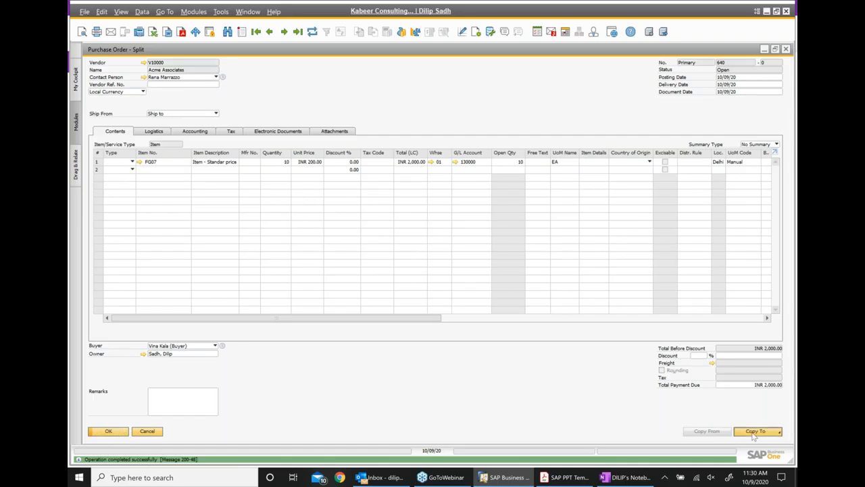
- Copy the purchase order to a goods receipt PO, add the receipt, and open its journal entry
click(755, 433)
click(750, 416)
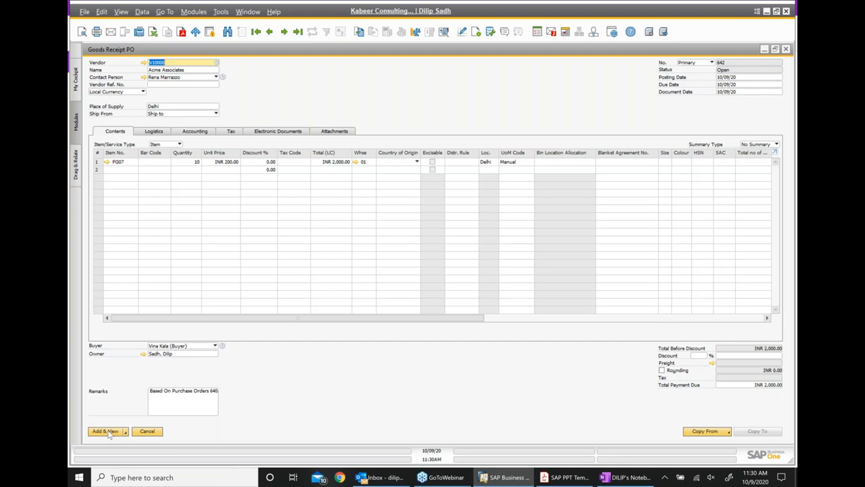
click(108, 432)
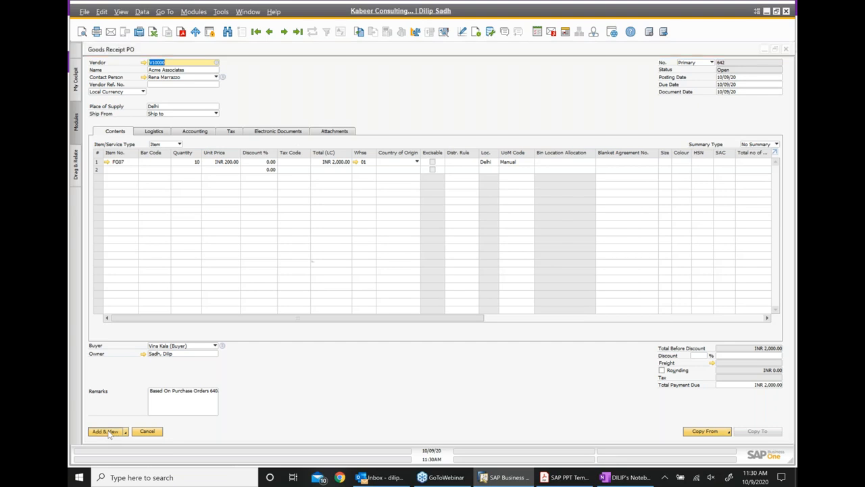
click(334, 250)
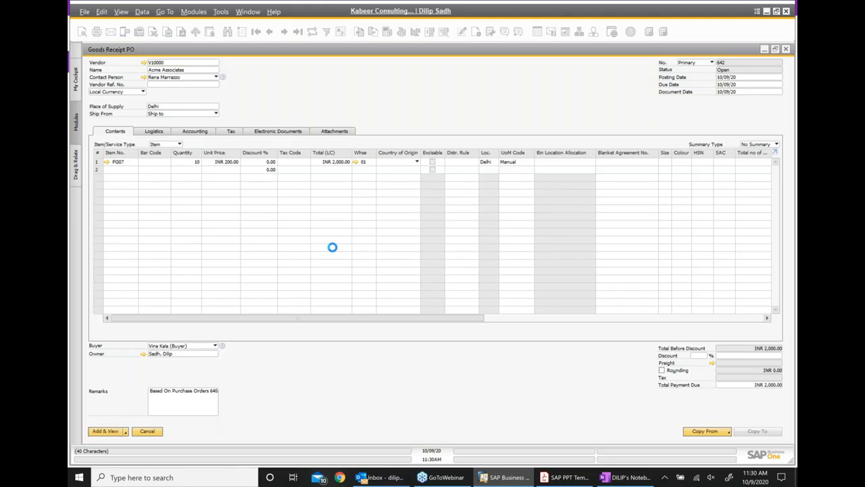
right_click(419, 103)
click(457, 215)
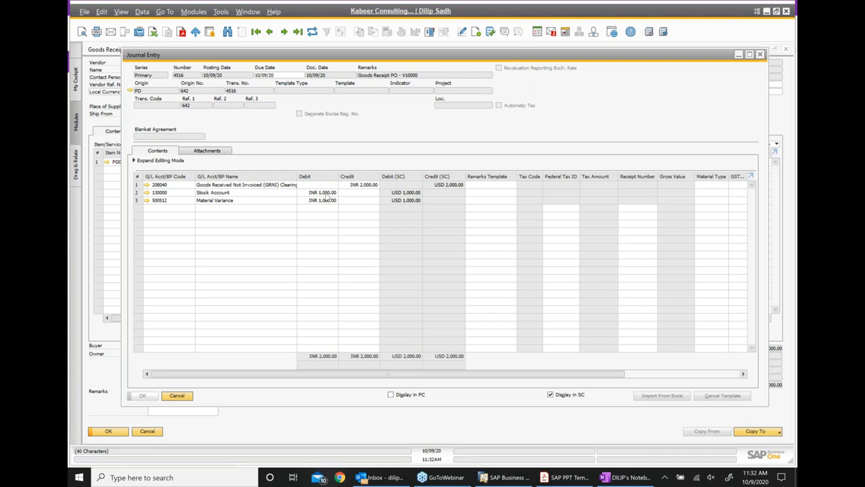
- Switch to the OneNote notes and copy the second FG06 scenario, priced at 200, below the Standard cost entries
click(625, 477)
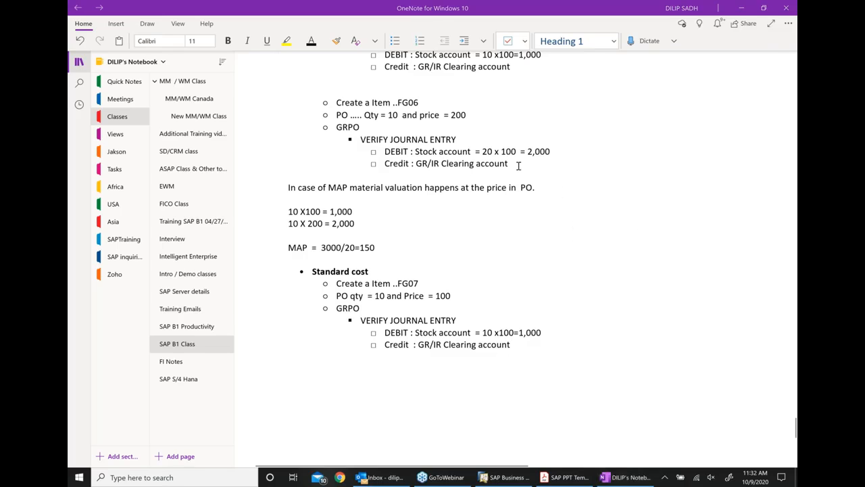
double_click(490, 164)
click(591, 333)
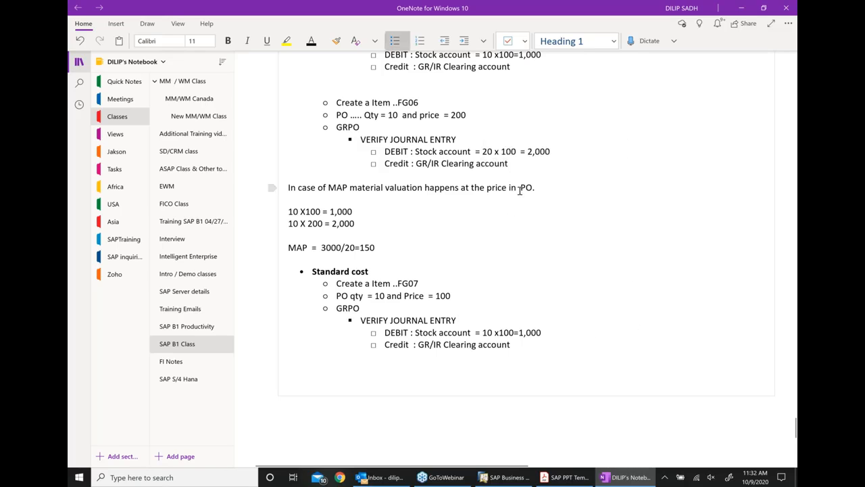
drag(522, 164, 338, 102)
key(ctrl+c)
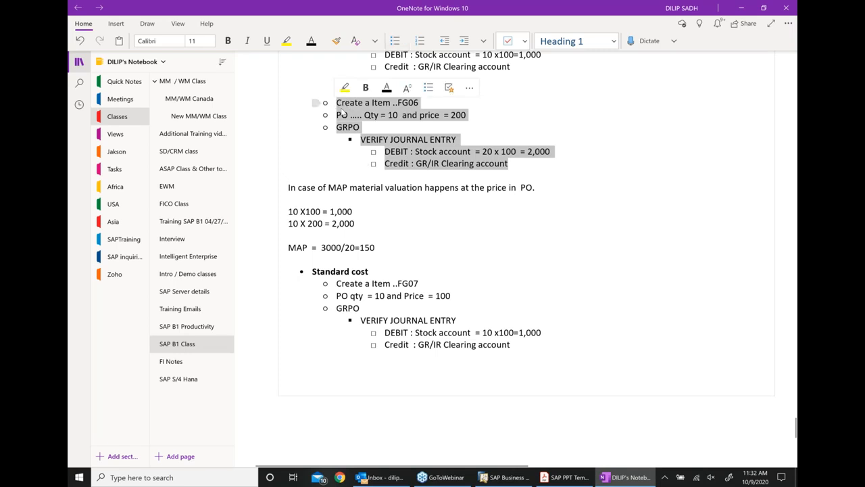
click(528, 344)
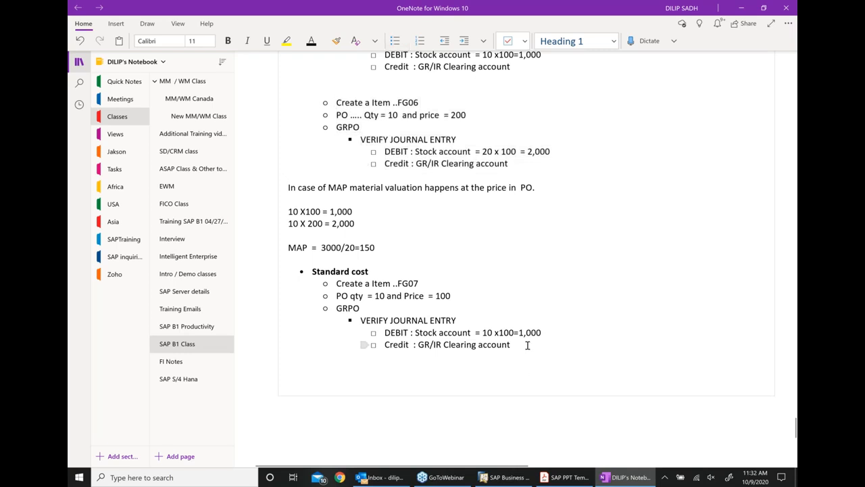
key(Return)
key(shift+Tab)
key(shift+Tab)
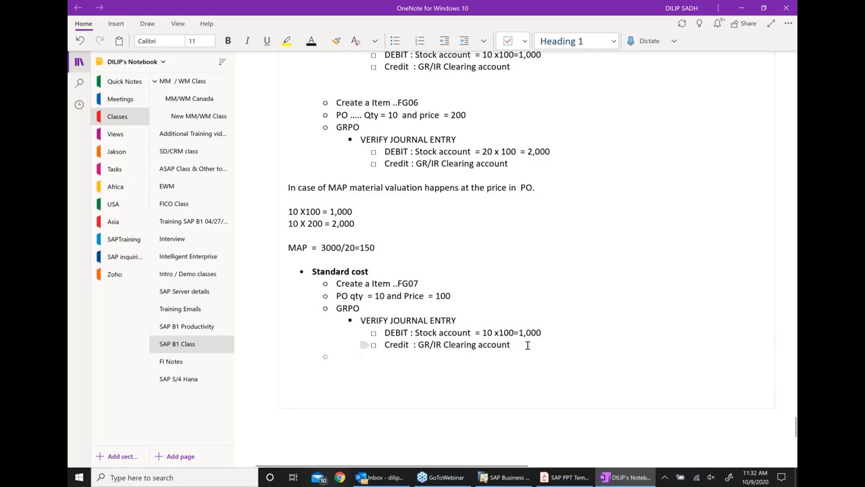
key(BackSpace)
key(Return)
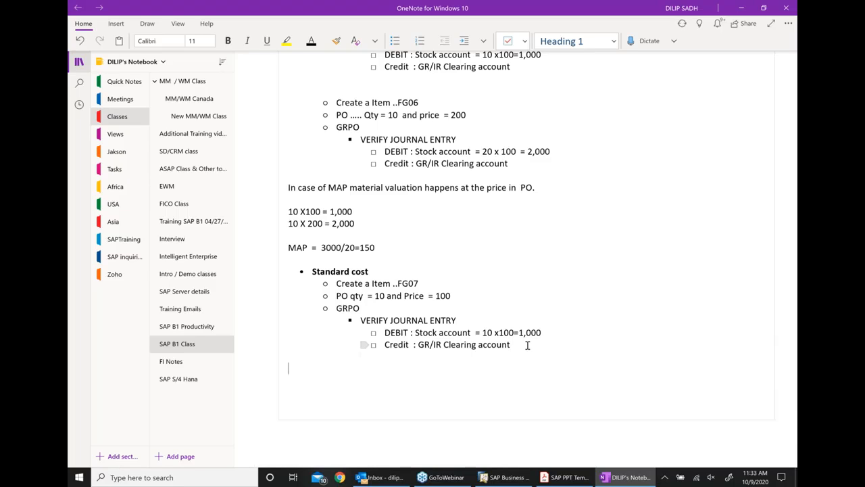
key(ctrl+v)
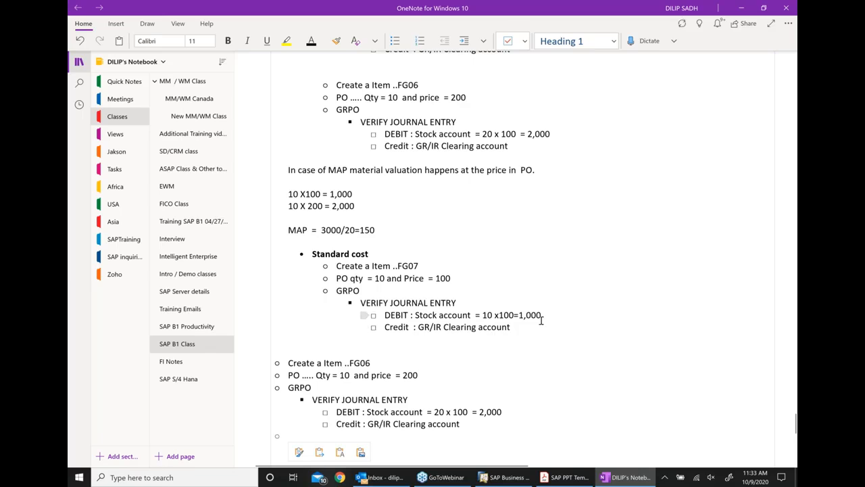
- Indent the pasted scenario two levels to align it with the first Standard cost scenario
scroll(528, 310, down, 1)
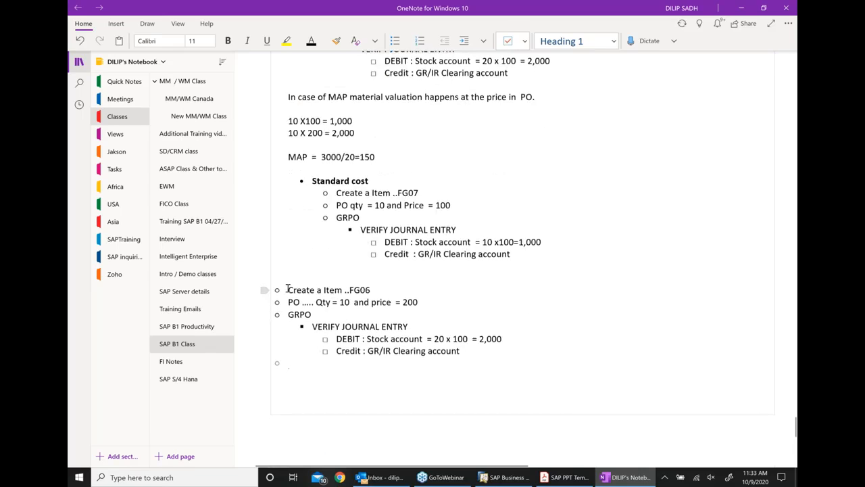
drag(286, 290, 477, 348)
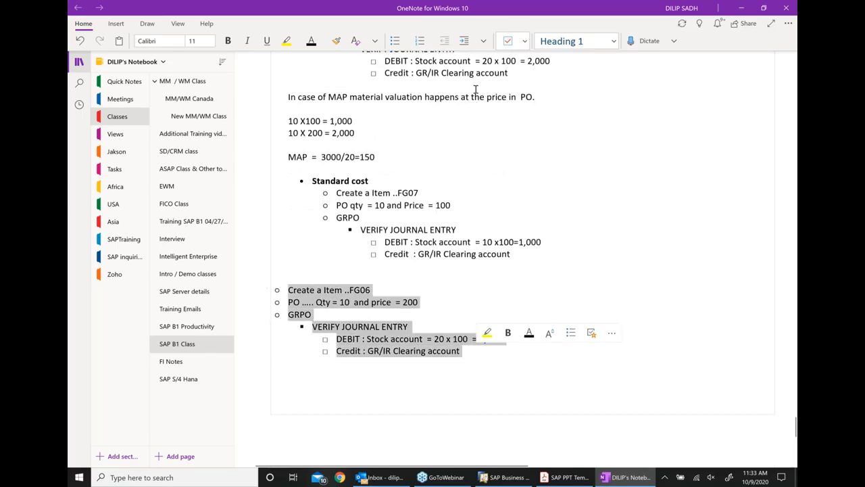
click(465, 41)
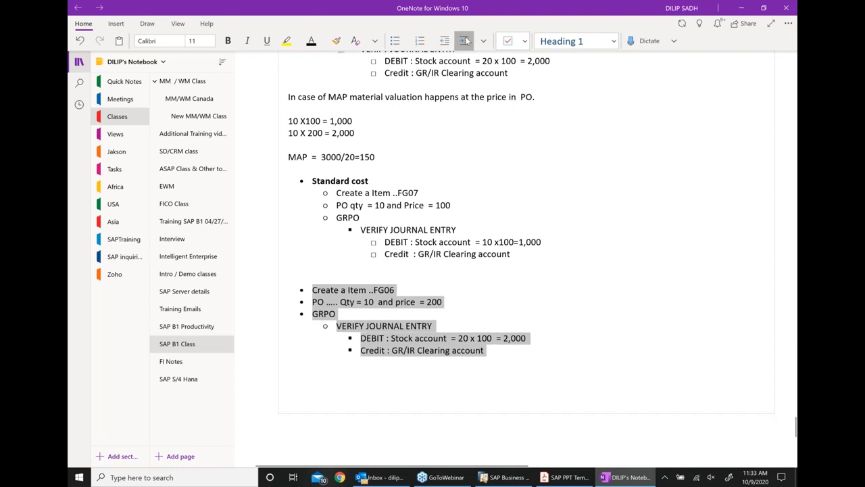
click(465, 41)
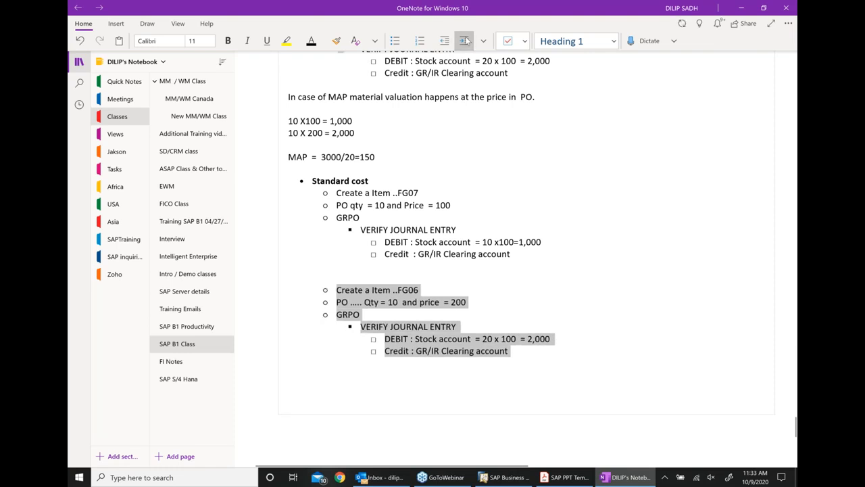
- Change the pasted scenario's item to FG07 and the quantity in its stock account debit line to 10
click(420, 289)
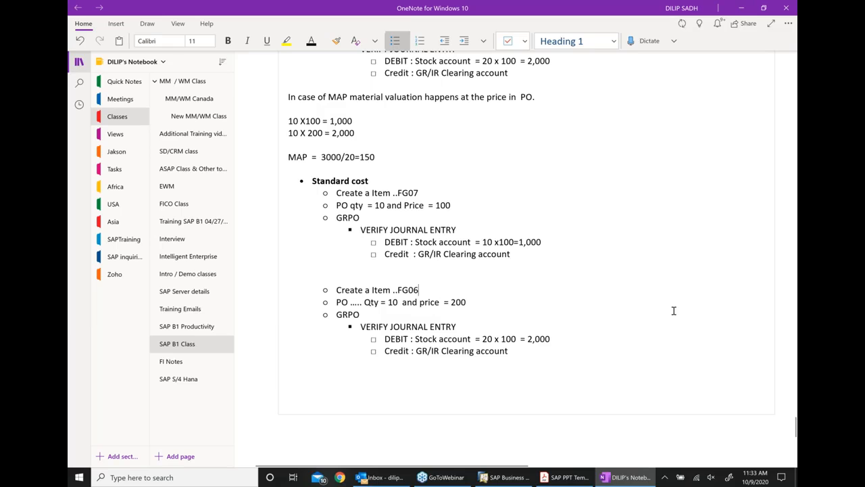
key(BackSpace)
click(505, 348)
click(494, 339)
key(BackSpace)
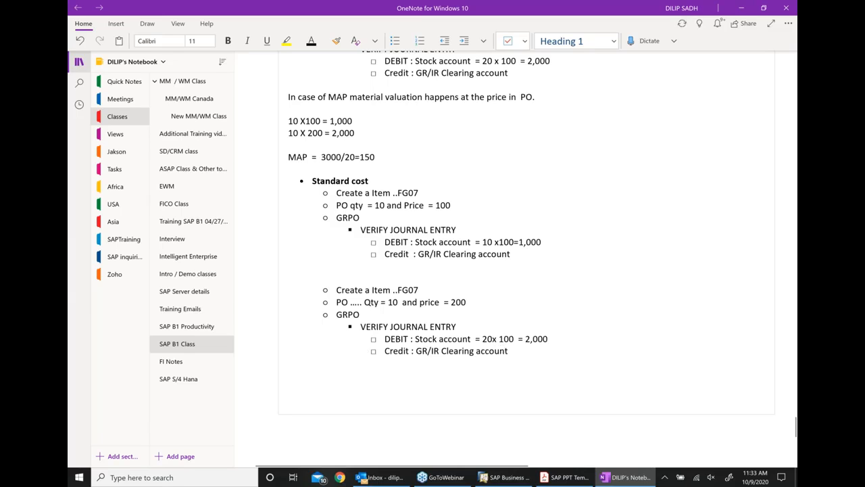
key(BackSpace)
key(BackSpace)
text(10)
scroll(521, 270, up, 2)
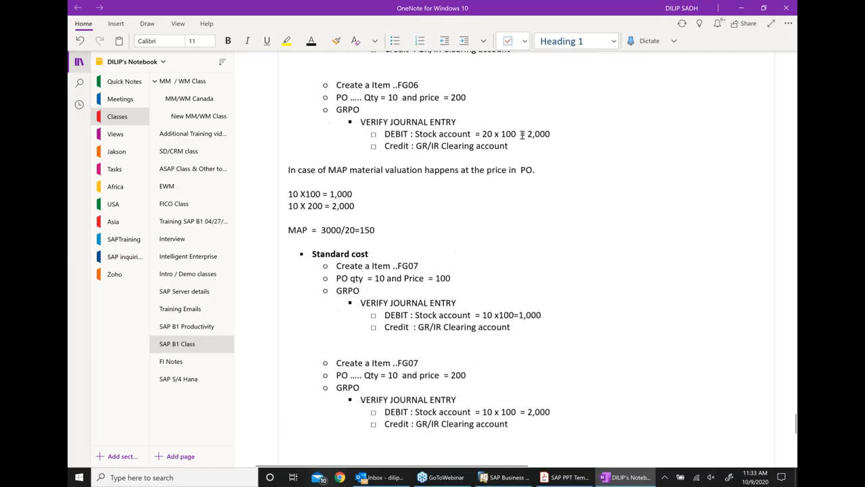
- Correct the second FG06 scenario's stock account debit calculation to 10 x 200
click(487, 134)
key(BackSpace)
text(1)
key(BackSpace)
text(2)
scroll(553, 316, down, 2)
click(540, 338)
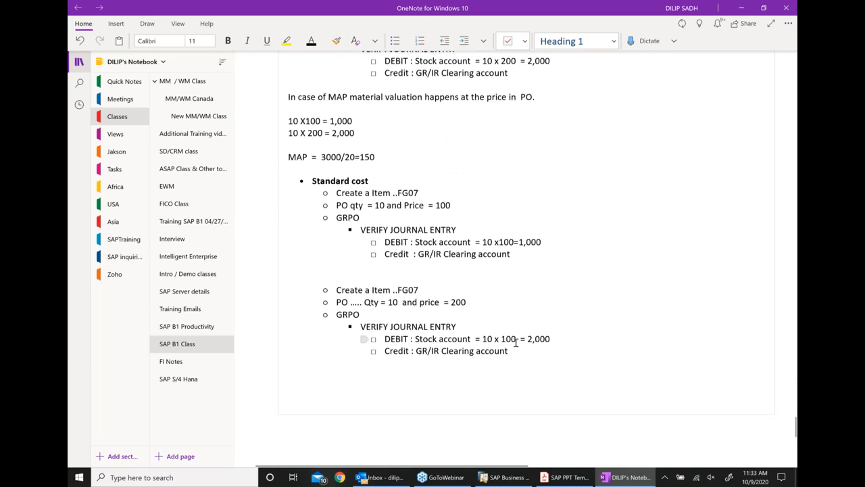
click(507, 338)
key(BackSpace)
text(2)
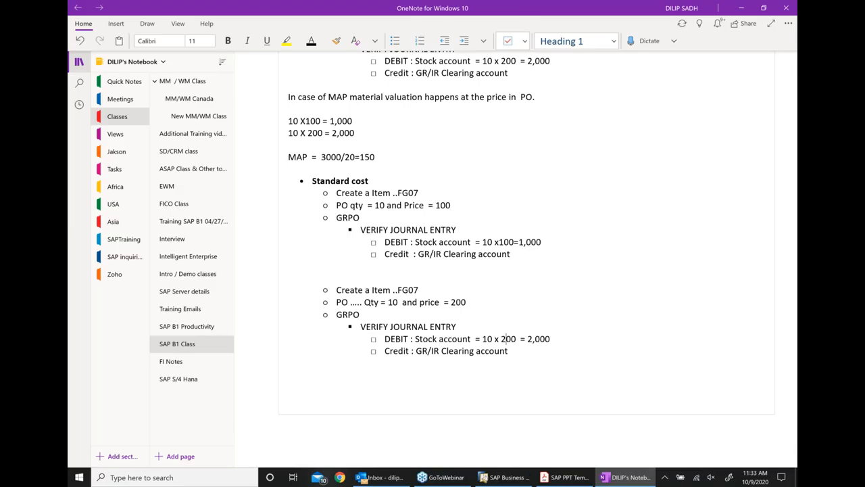
key(BackSpace)
text(1)
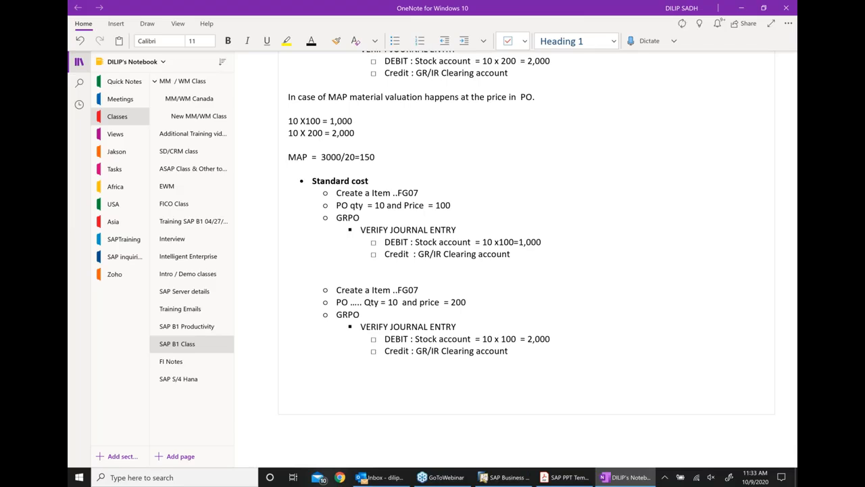
- Change the result in the second FG07 scenario's stock account debit line to 1,000
click(531, 338)
key(BackSpace)
text(1)
- Colour the stock account debit lines of the second FG06 and second FG07 scenarios dark red
scroll(528, 234, up, 1)
scroll(388, 134, up, 3)
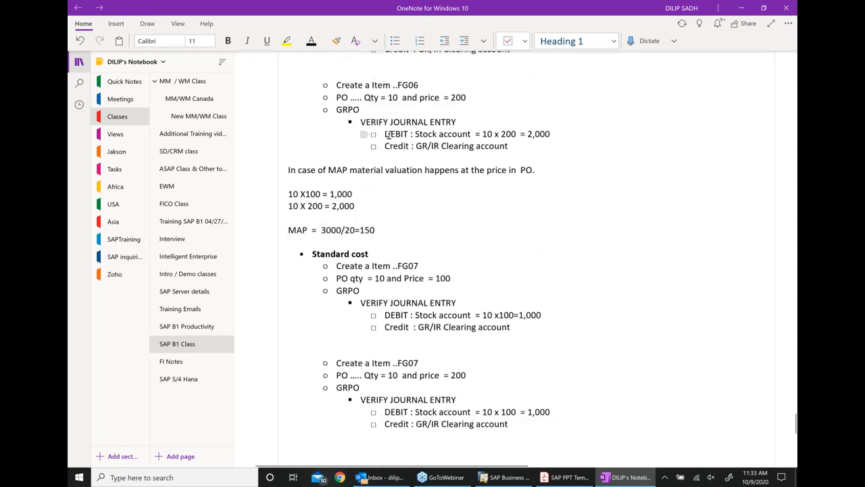
drag(386, 134, 557, 130)
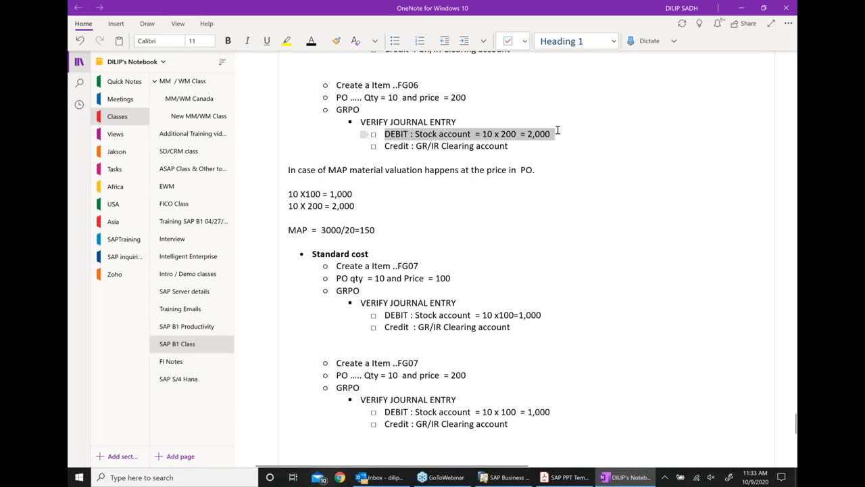
click(610, 115)
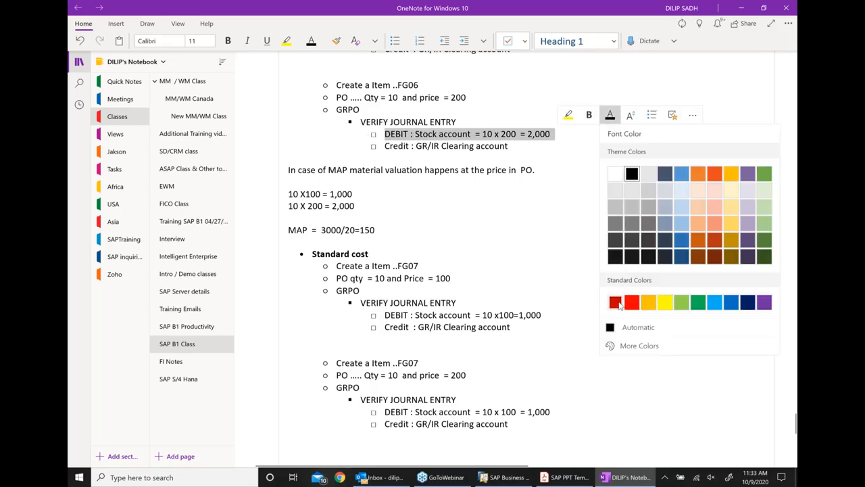
click(615, 302)
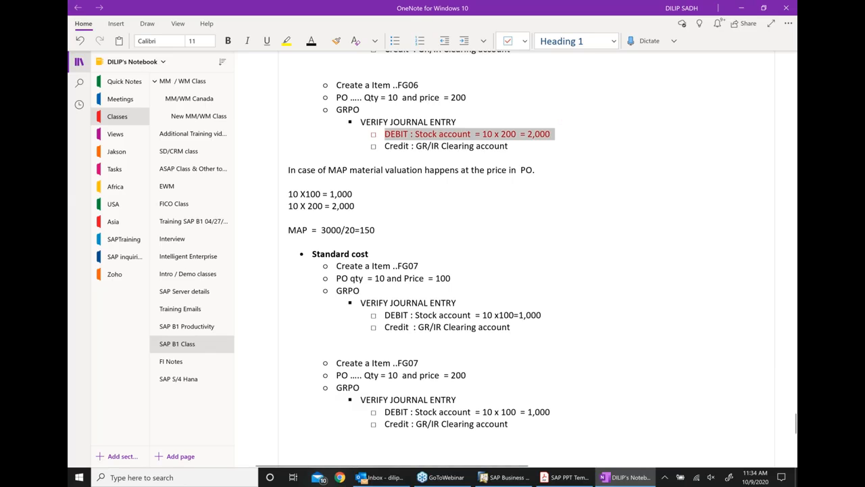
scroll(532, 217, down, 3)
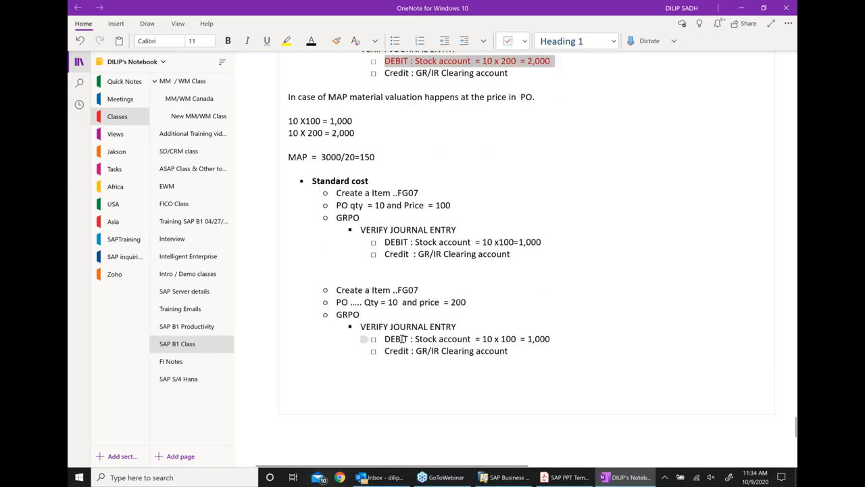
click(451, 339)
triple_click(452, 338)
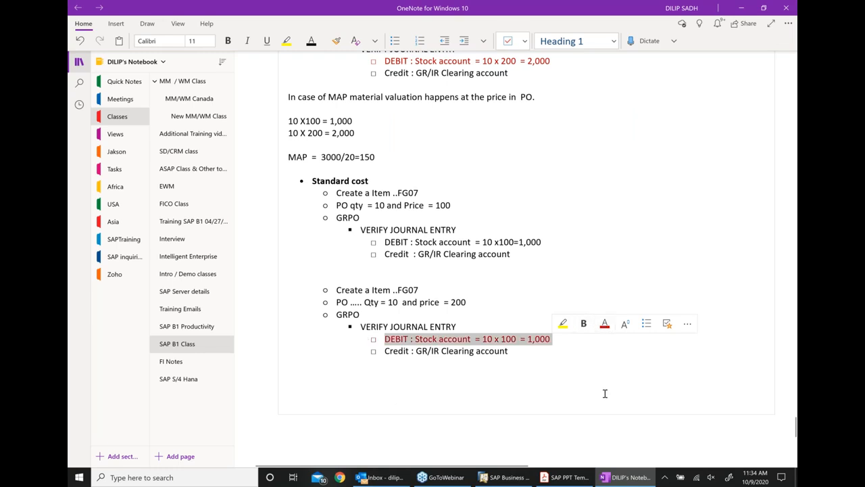
- Append "( MATERIAL VALUATION HAPPENS AT price in Item master not at Price in PO)" to the second FG07 scenario's debit line
click(568, 343)
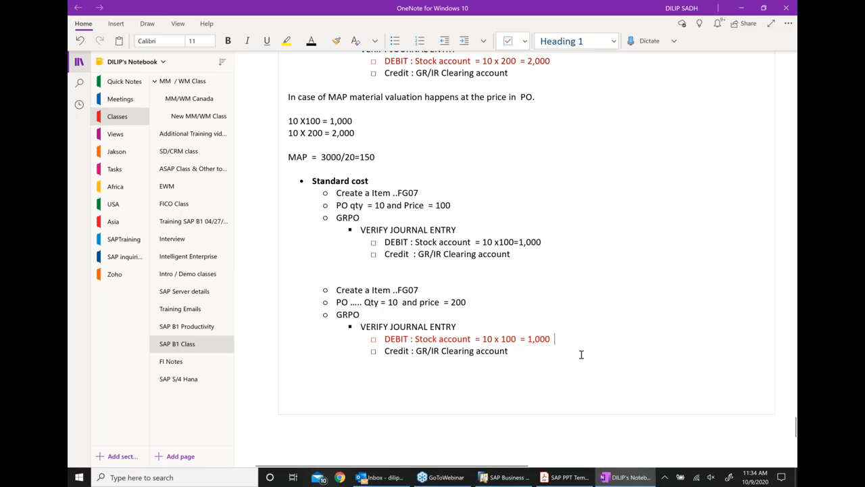
text(( MATERIAL V)
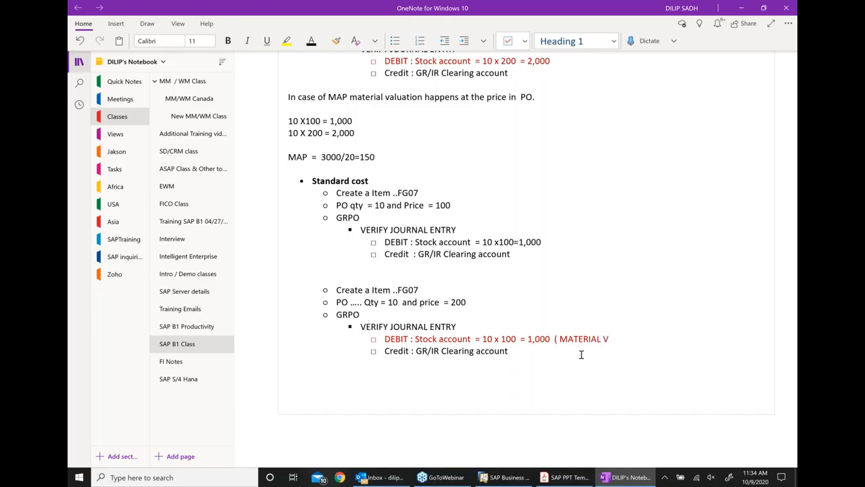
text(ALUATION HAPPENS AT )
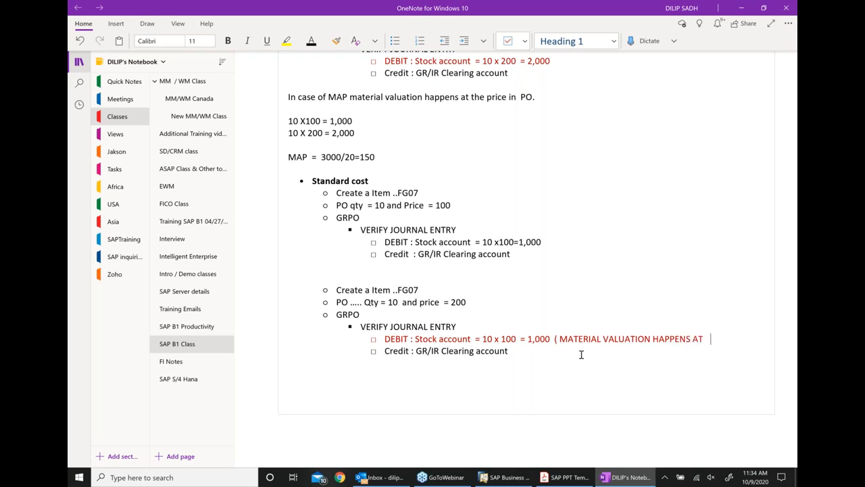
text(price in Item maste)
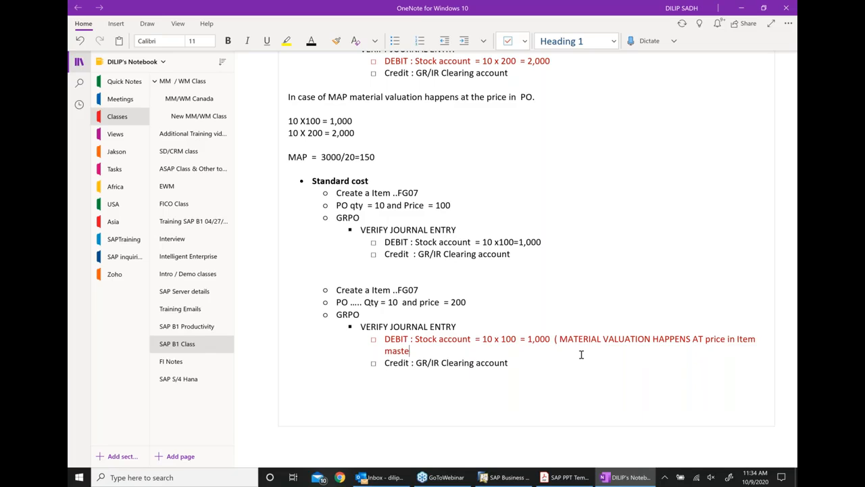
text(r not at Price in PO))
- Below the last credit line, add "Material variant ( difference between Price in PO and Item Cost ( 200 - 100 = 100 x10=1,000 )"
click(526, 365)
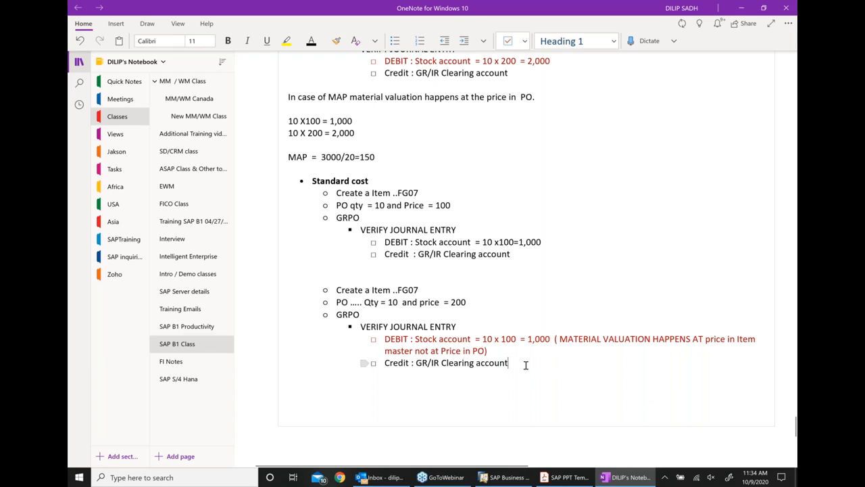
key(Return)
text(M)
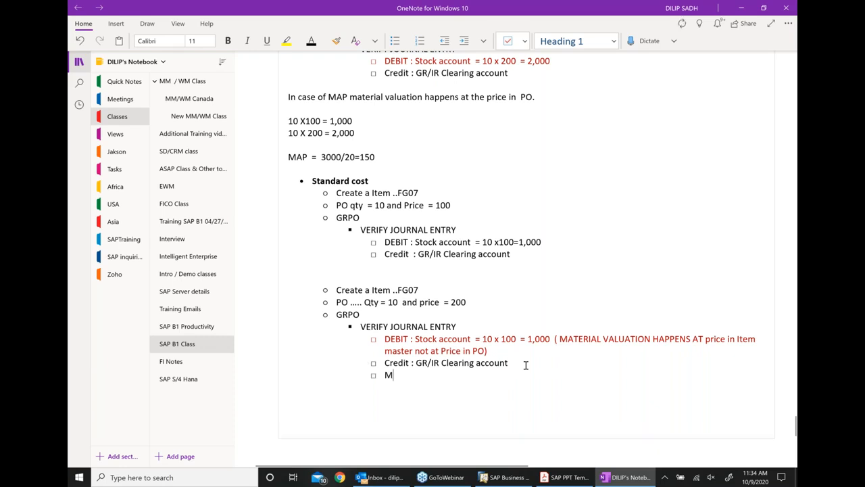
text(a)
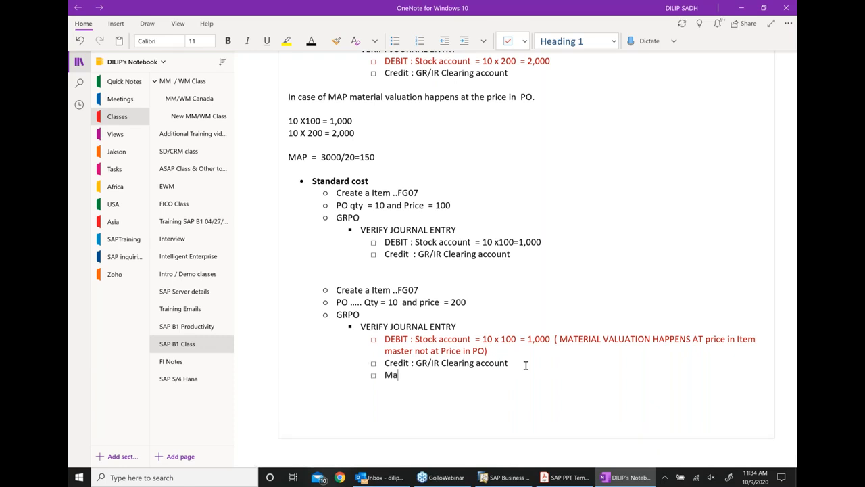
text(terial variant  ( du)
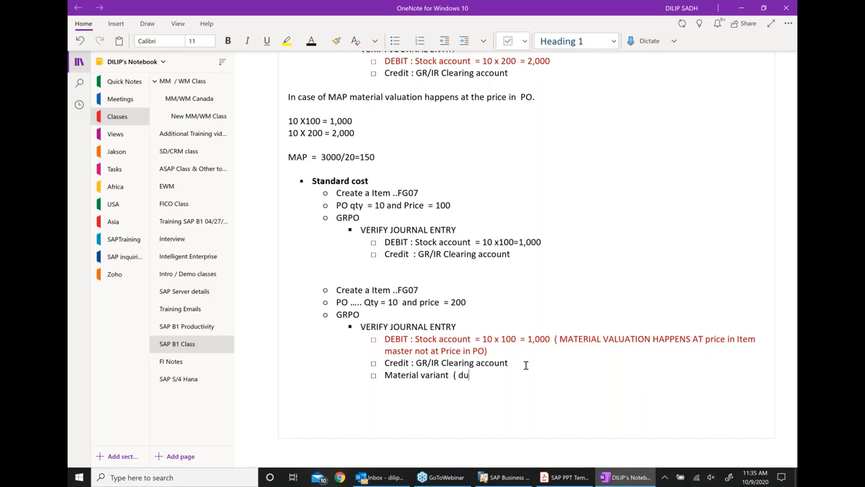
key(BackSpace)
text(ifference between Pir)
key(BackSpace)
key(BackSpace)
text(rice PO a)
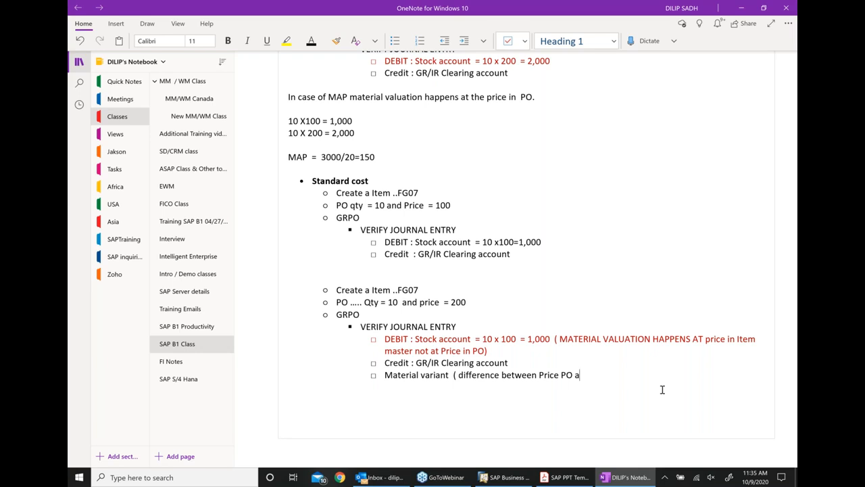
key(BackSpace)
key(BackSpace)
key(BackSpace)
key(BackSpace)
text(in PO and  Item Cost   ( 2)
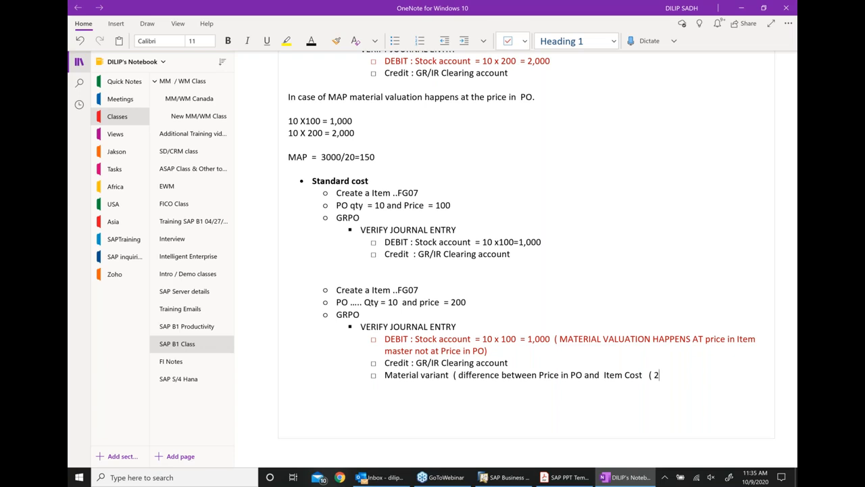
text(00 - 100 = 100 x10=1,000)
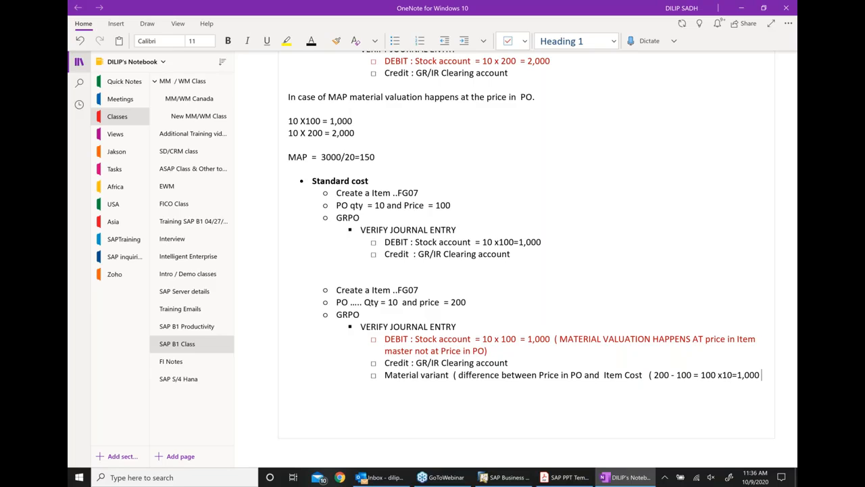
text( ))
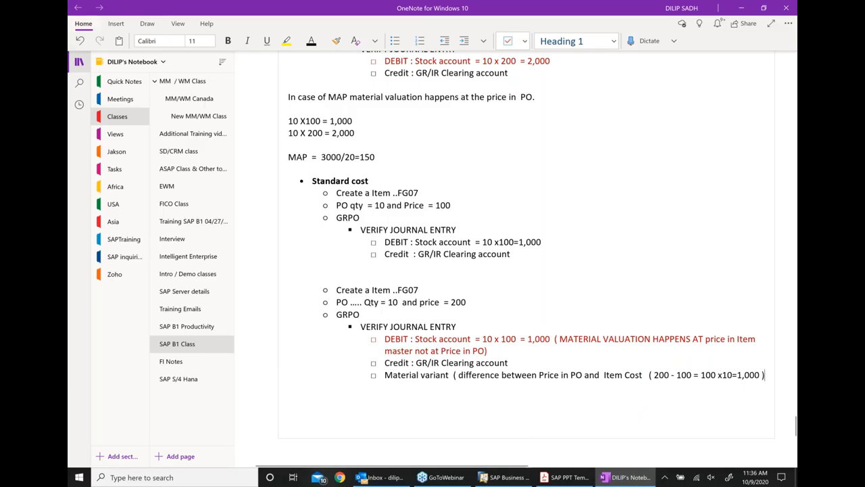
- Below the Standard cost notes, add the line "I have 2 good news" with the dash bullet "Class is over"
scroll(774, 311, down, 3)
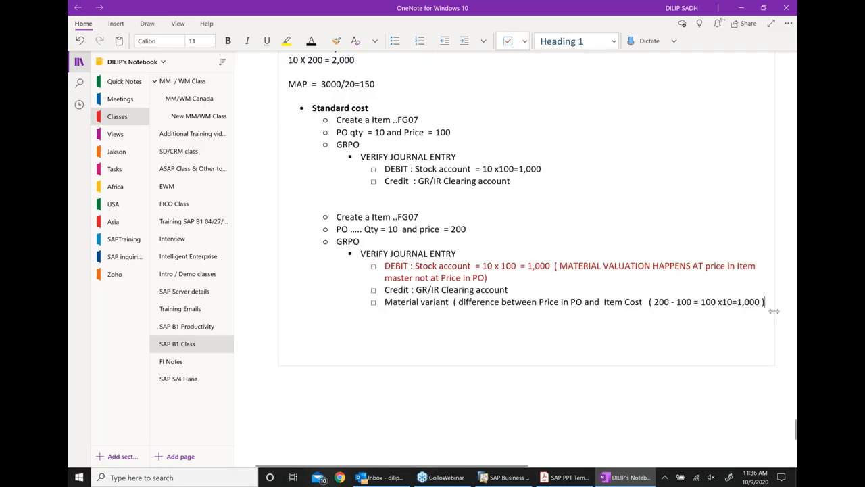
key(Return)
key(Return)
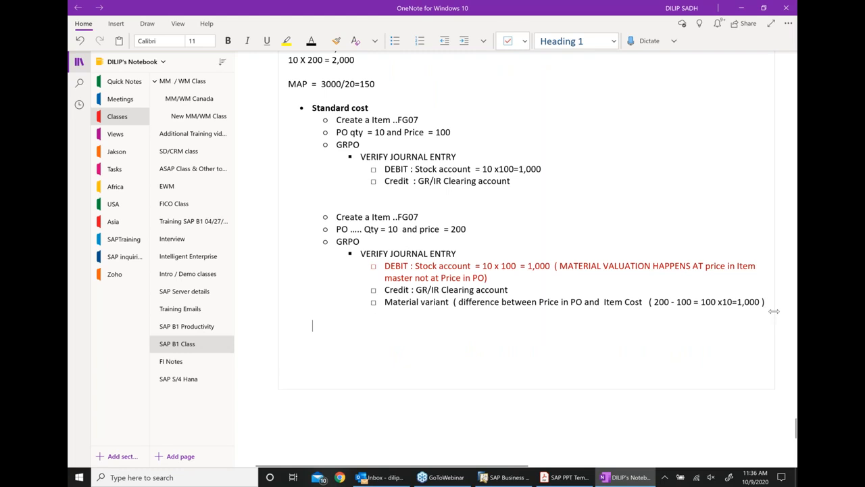
text(I have 2 g)
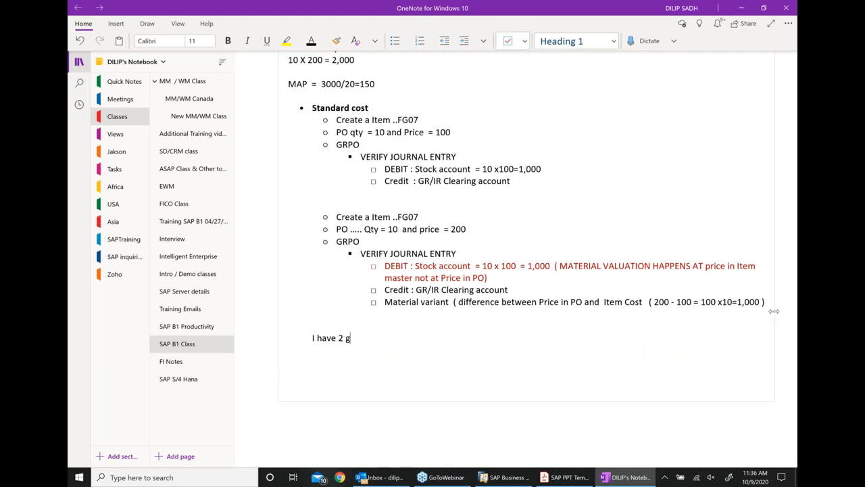
text(ood news)
key(Return)
text(- Class is )
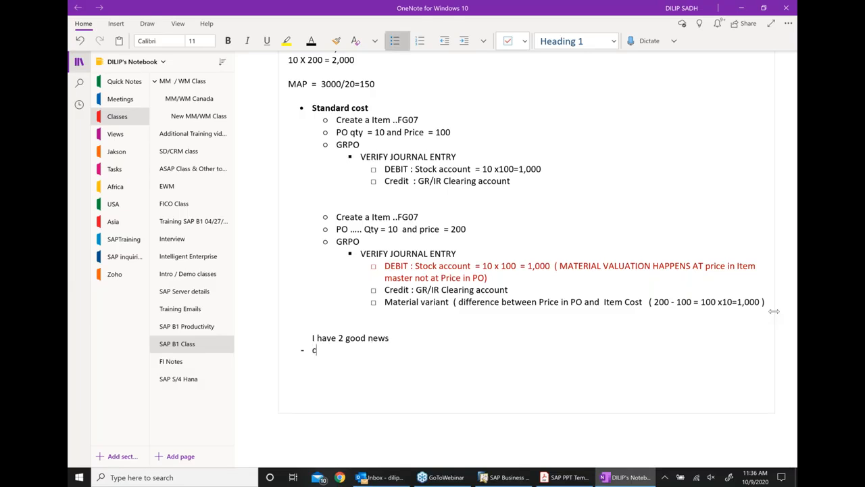
text(ov)
key(BackSpace)
text(ver)
key(Return)
key(Return)
key(Return)
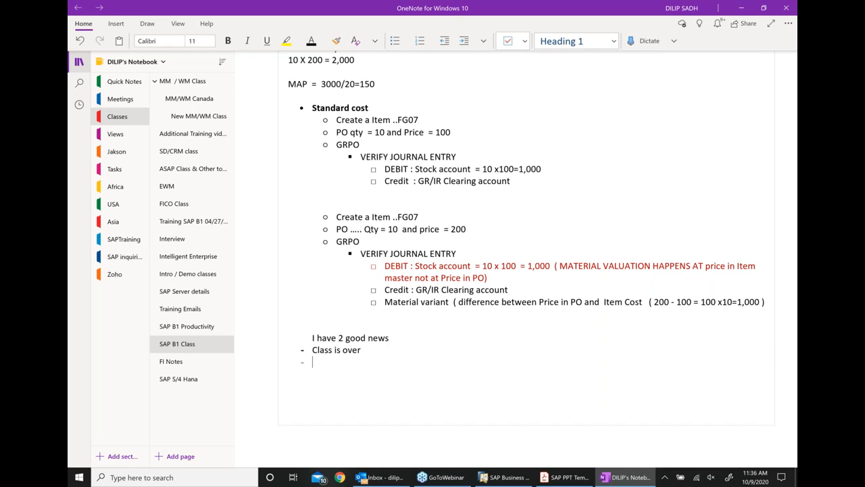
- Add a second dash bullet reading "We will talk on Monday .. NO CLASS ON STURDAY AND SUNDAY)"
text(We wll on)
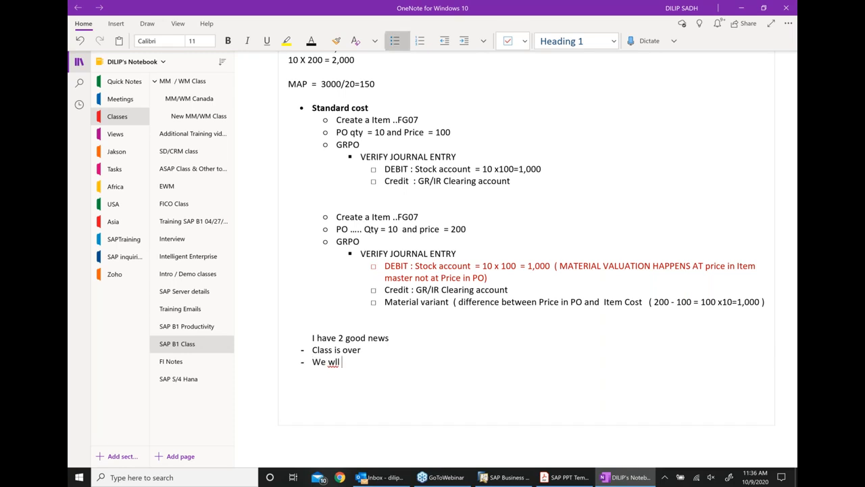
key(BackSpace)
key(BackSpace)
key(BackSpace)
key(BackSpace)
key(BackSpace)
key(BackSpace)
text(ill talk on Monday ..)
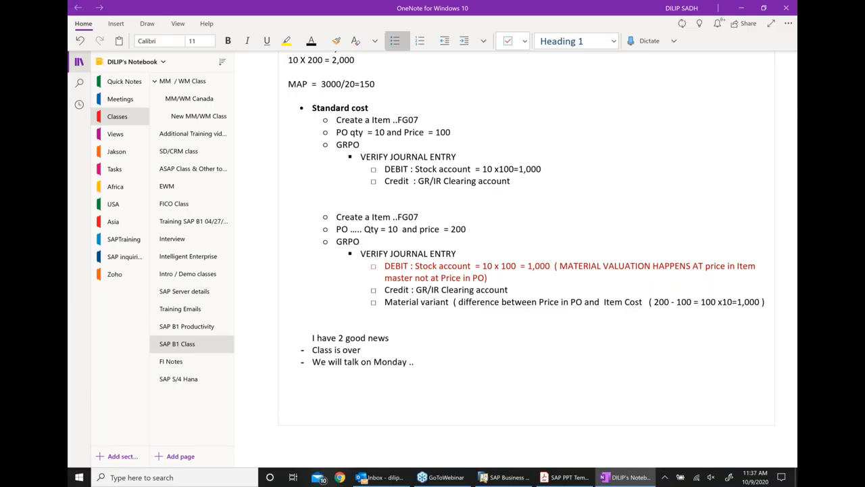
text( NO CLASS O)
key(BackSpace)
text(N ST)
text(AUR)
key(BackSpace)
key(BackSpace)
key(BackSpace)
text(URDAY)
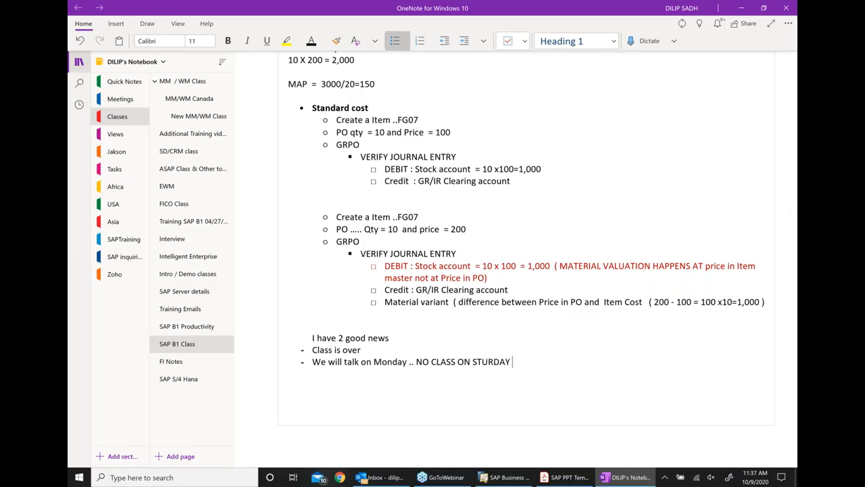
text( AND SUNDAY))
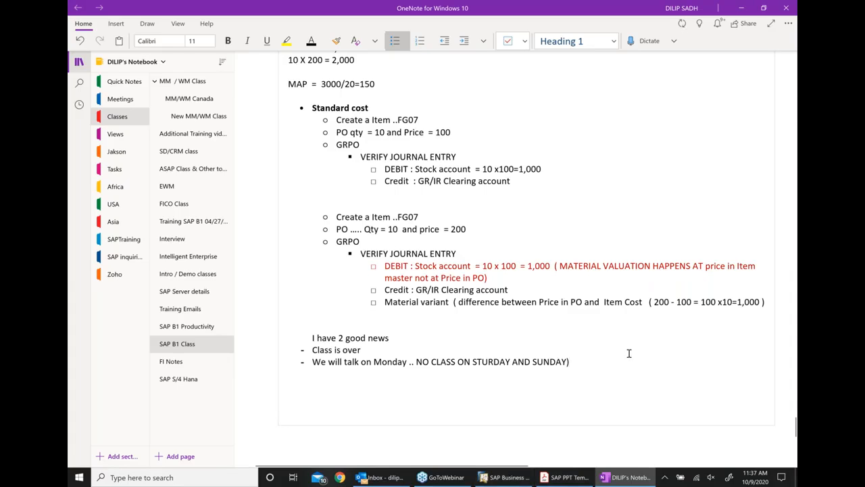
- End the notes with an unbulleted line "Thank you." and switch back to the journal entry in SAP Business One
key(Return)
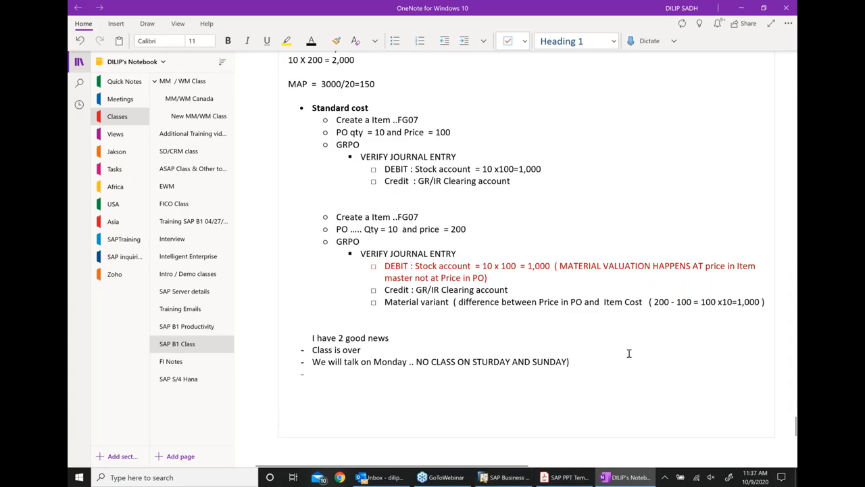
key(Return)
key(Return)
text(t)
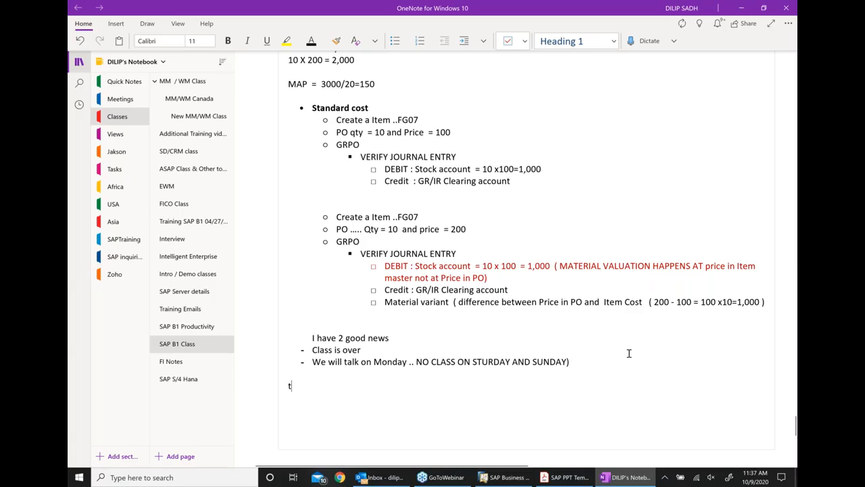
text(h)
key(BackSpace)
key(BackSpace)
text(Thank )
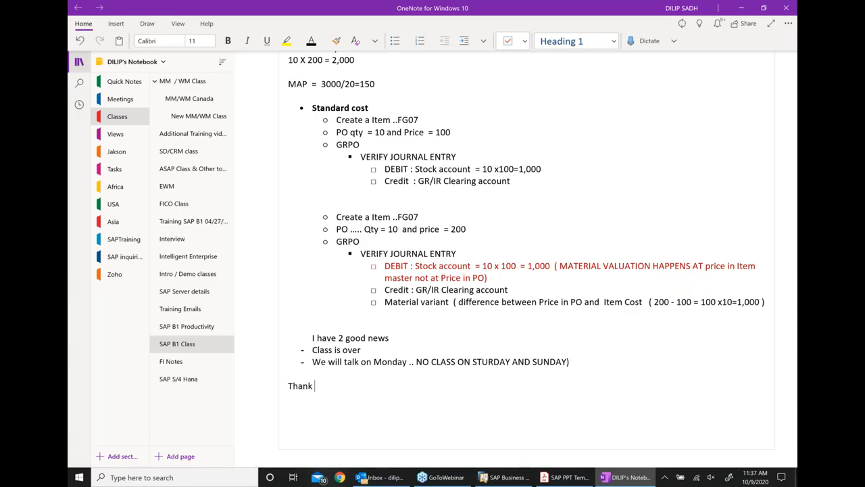
text(you.)
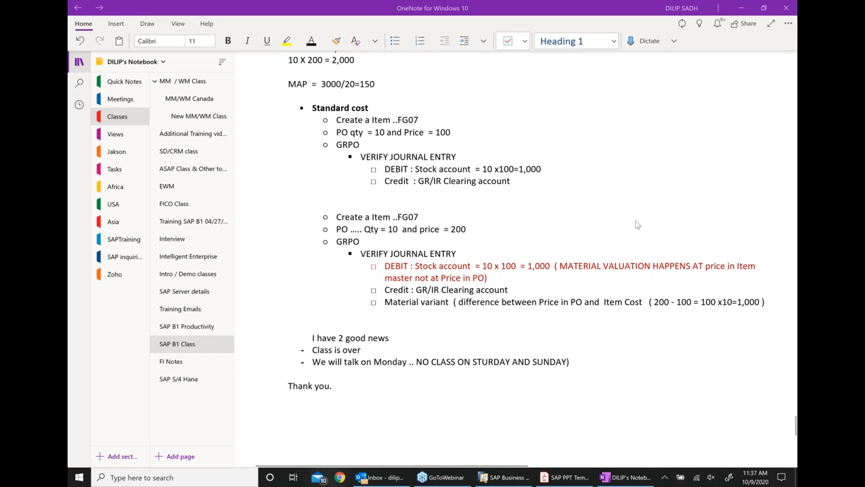
click(742, 8)
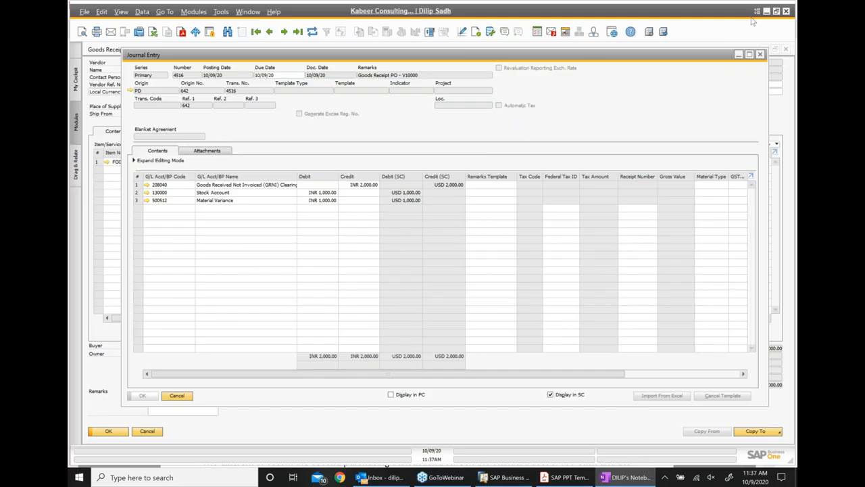
- Close the journal entry and the goods receipt PO behind it, and exit SAP Business One, confirming the shutdown
click(760, 54)
click(786, 49)
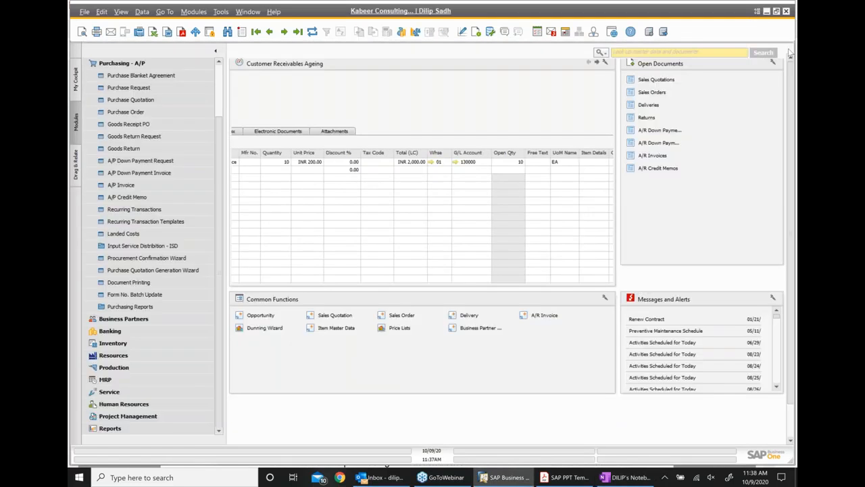
click(84, 12)
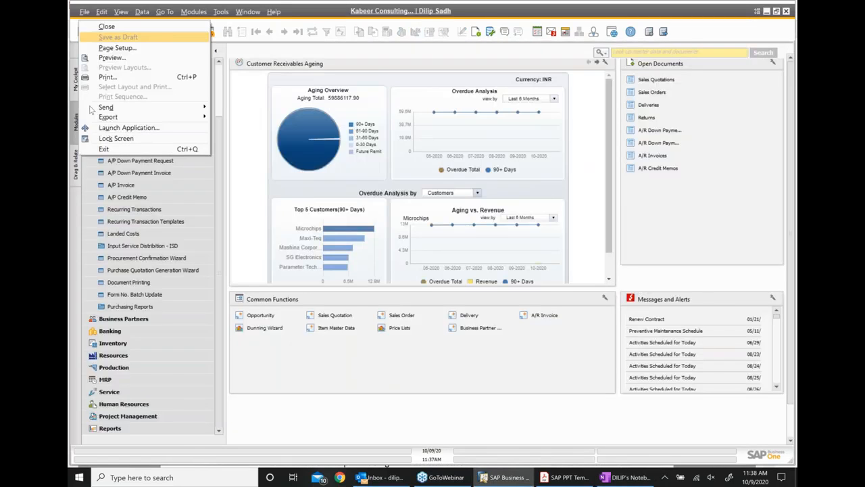
click(104, 149)
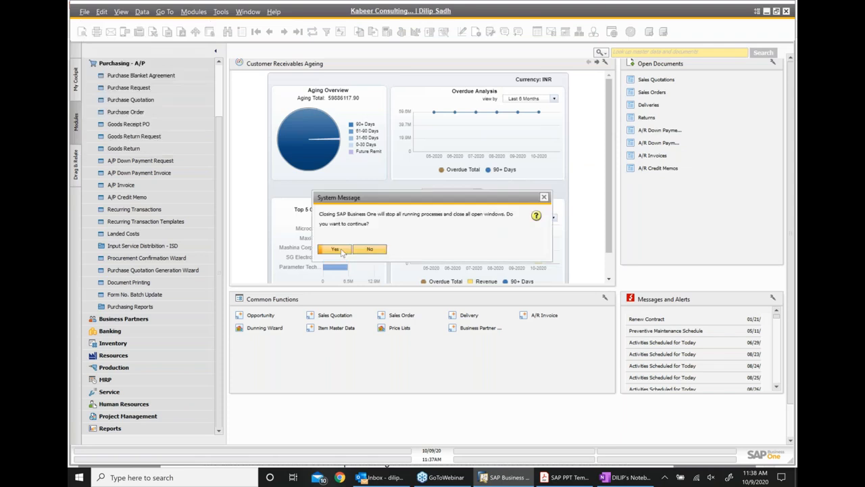
click(334, 248)
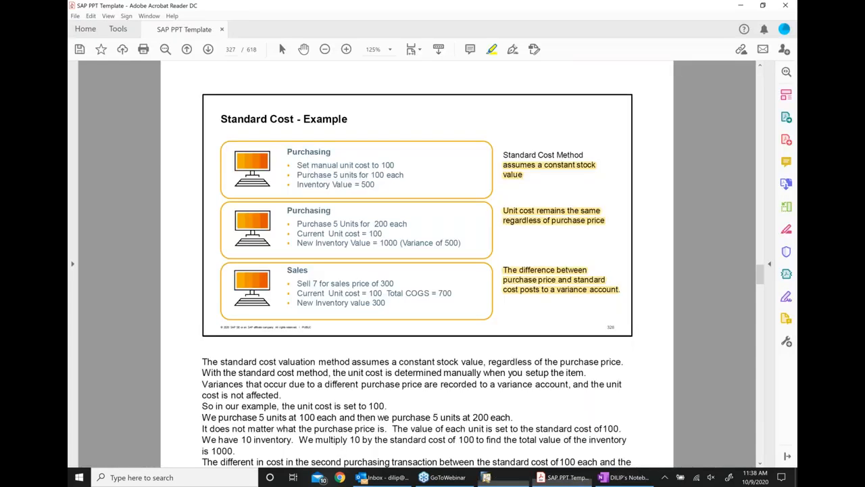
- Close the course PDF in Acrobat Reader, saving the changes to 10_00_TB1000_Logistics.pdf through a different folder selection
click(785, 5)
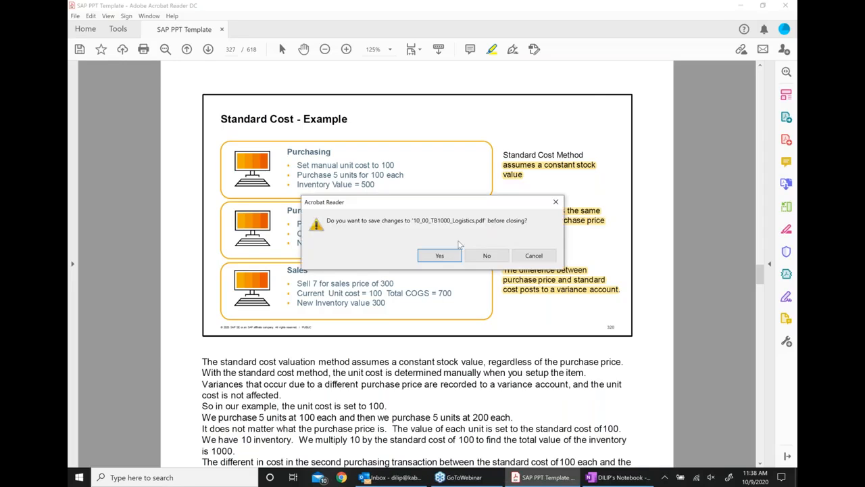
click(447, 255)
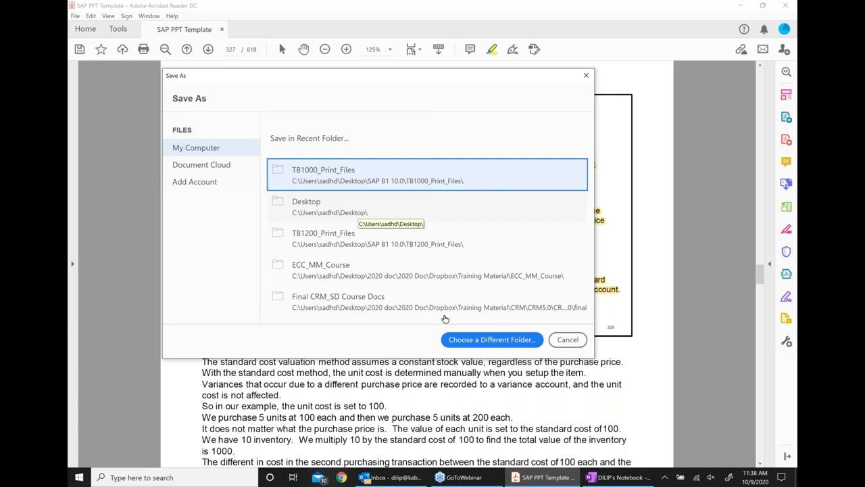
click(465, 338)
click(326, 224)
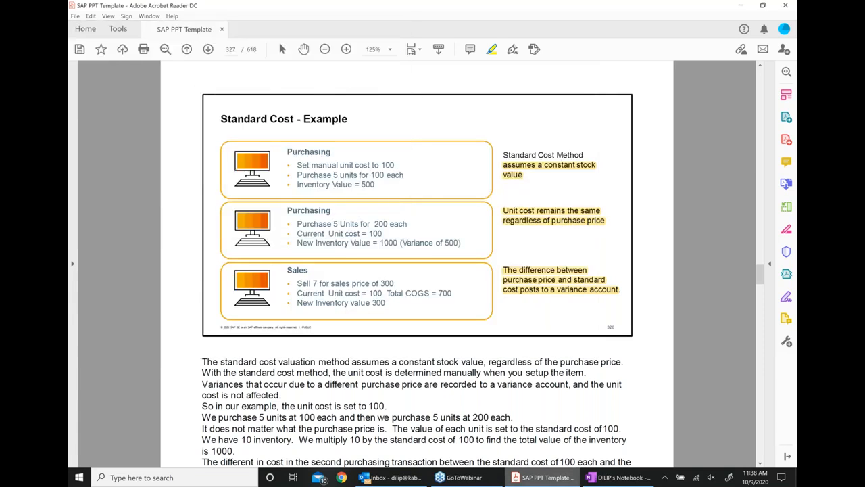